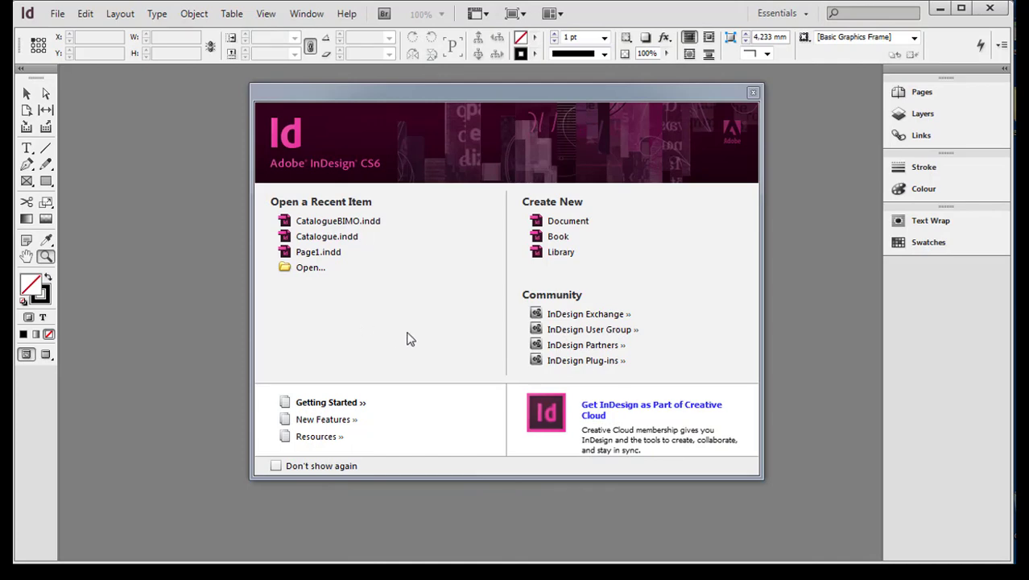
Create a two-page A4 landscape print document with facing pages off and three columns.
{"action": "left_click", "coordinate": [578, 228]}
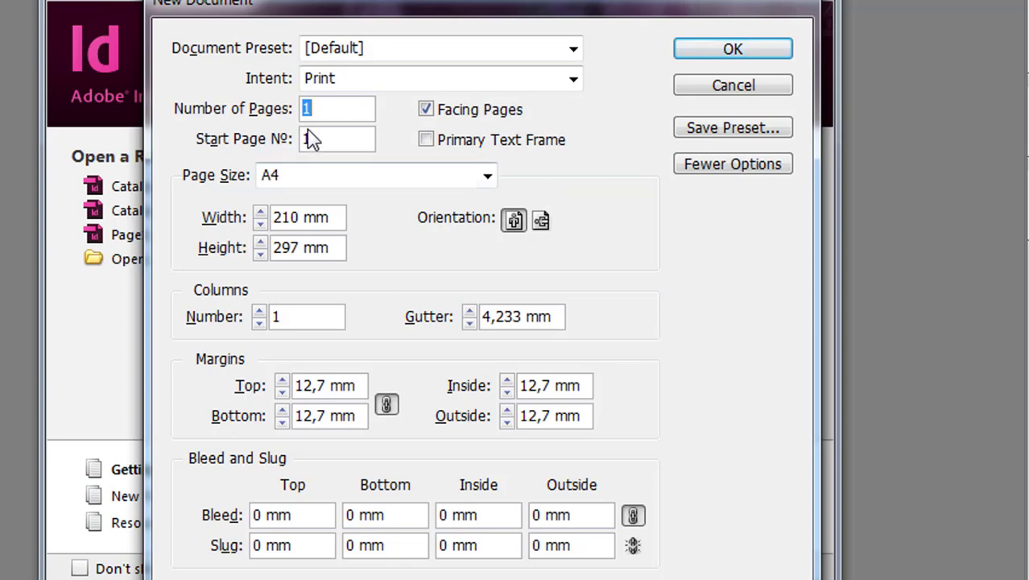
{"action": "type", "text": "2"}
{"action": "left_click", "coordinate": [426, 112]}
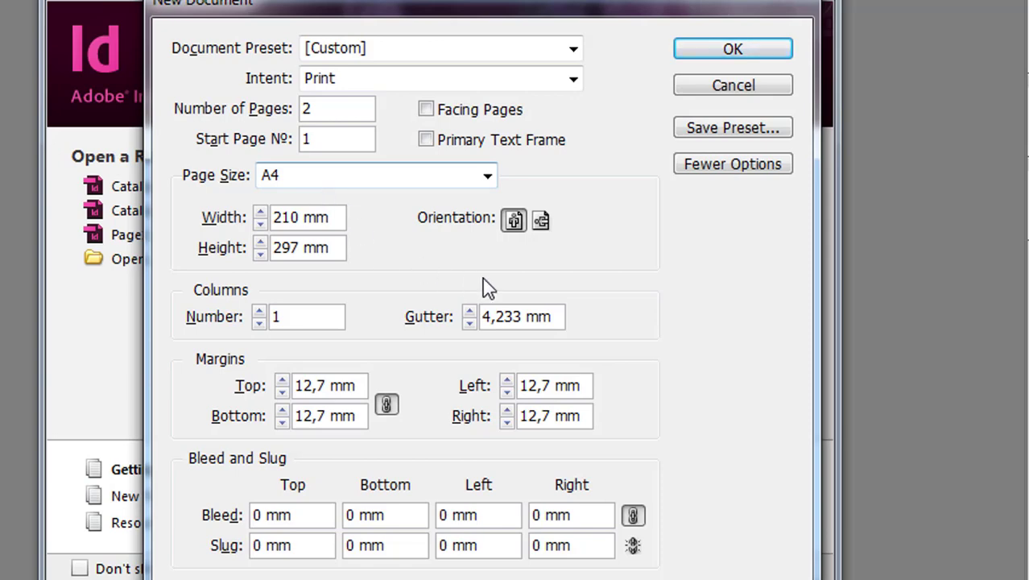
{"action": "left_click", "coordinate": [541, 222]}
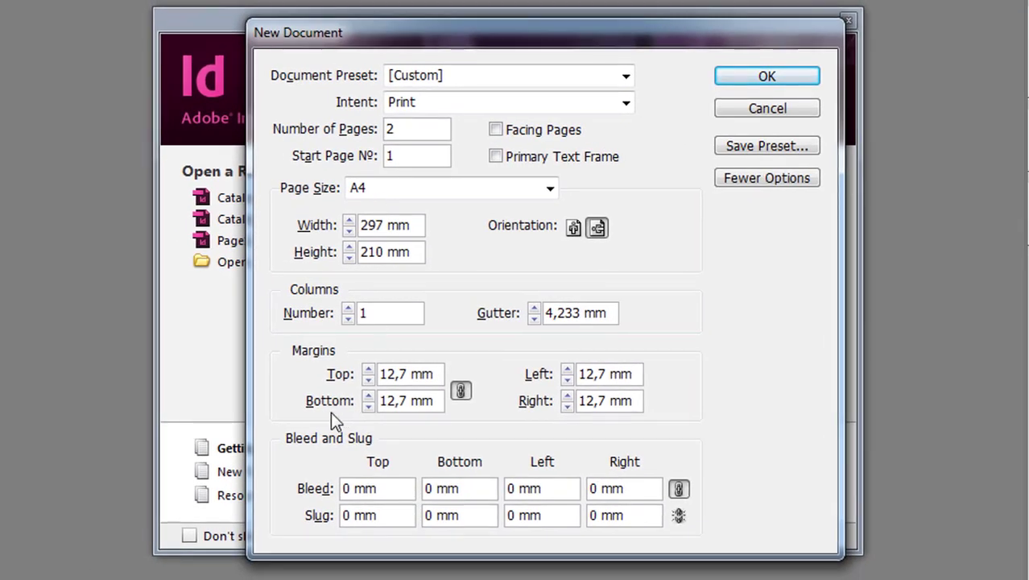
{"action": "left_click", "coordinate": [264, 311]}
{"action": "left_click", "coordinate": [349, 308]}
{"action": "left_click", "coordinate": [765, 78]}
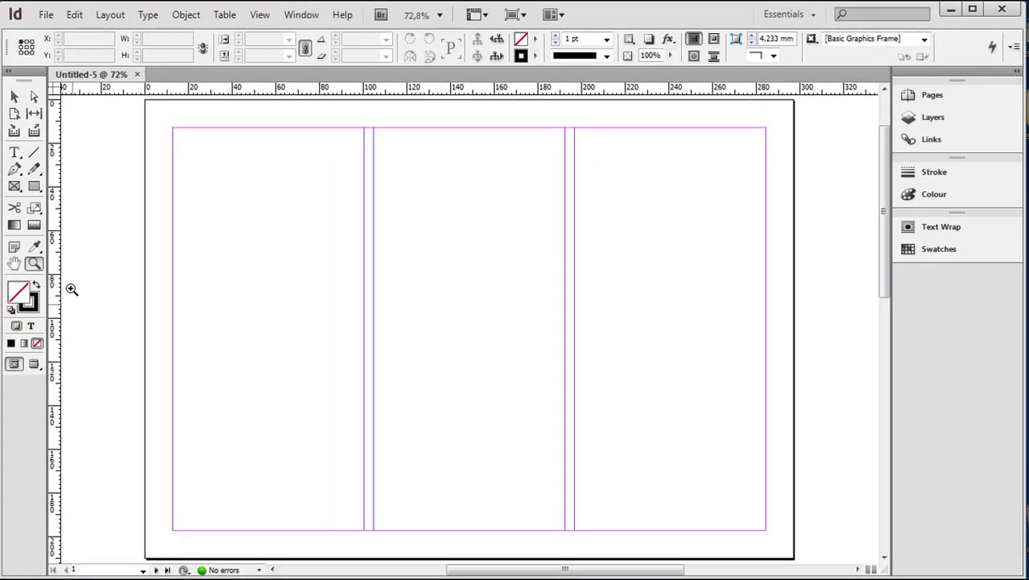
Set all four margins of the first page to 7 mm.
{"action": "left_click", "coordinate": [629, 332], "text": "alt"}
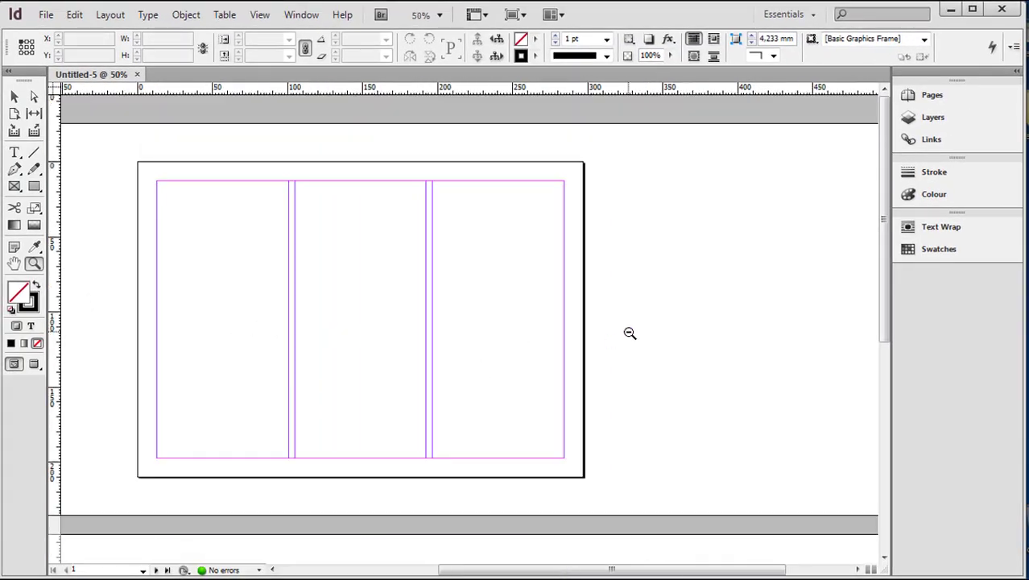
{"action": "left_click", "coordinate": [519, 342], "text": "alt"}
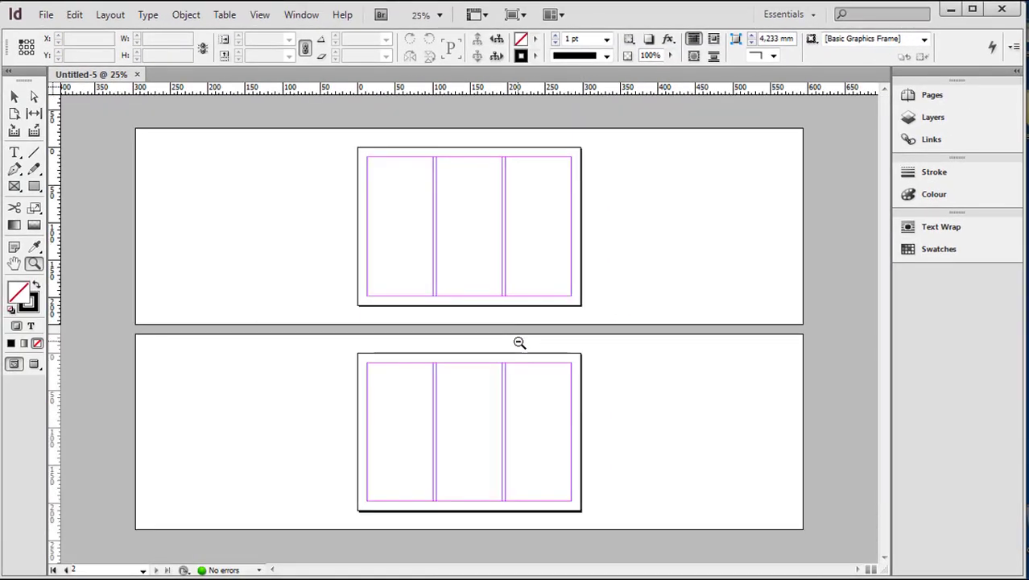
{"action": "left_click", "coordinate": [482, 251]}
{"action": "left_click", "coordinate": [487, 265]}
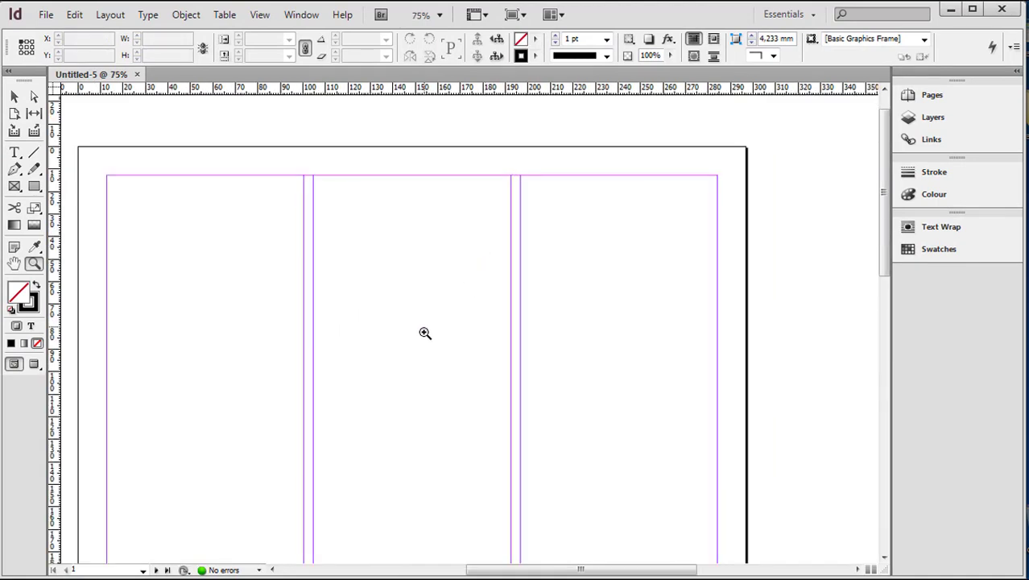
{"action": "scroll", "coordinate": [424, 333], "scroll_direction": "down", "scroll_amount": 4}
{"action": "left_click_drag", "start_coordinate": [499, 572], "coordinate": [485, 572]}
{"action": "left_click", "coordinate": [493, 381], "text": "alt"}
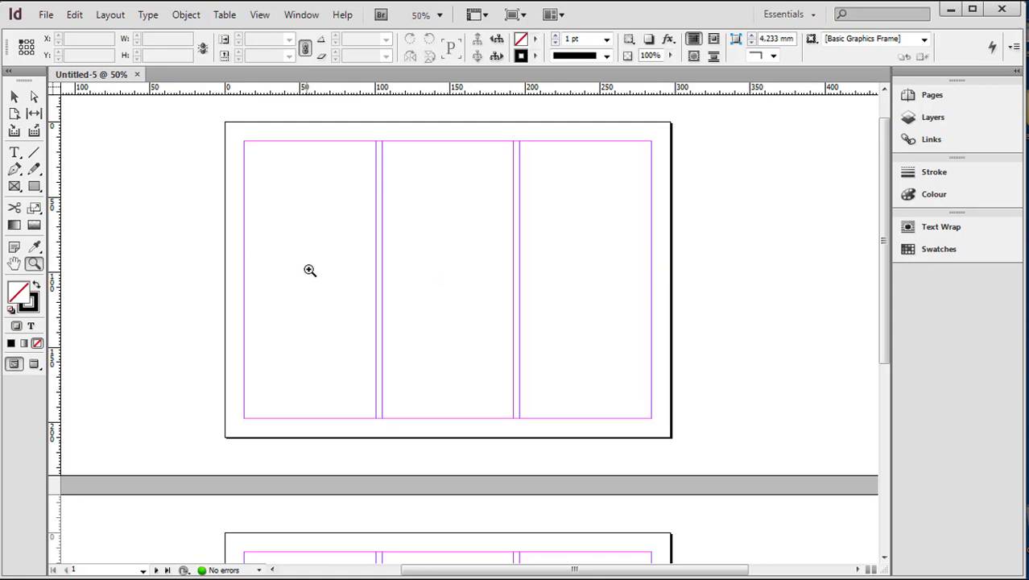
{"action": "left_click", "coordinate": [110, 15]}
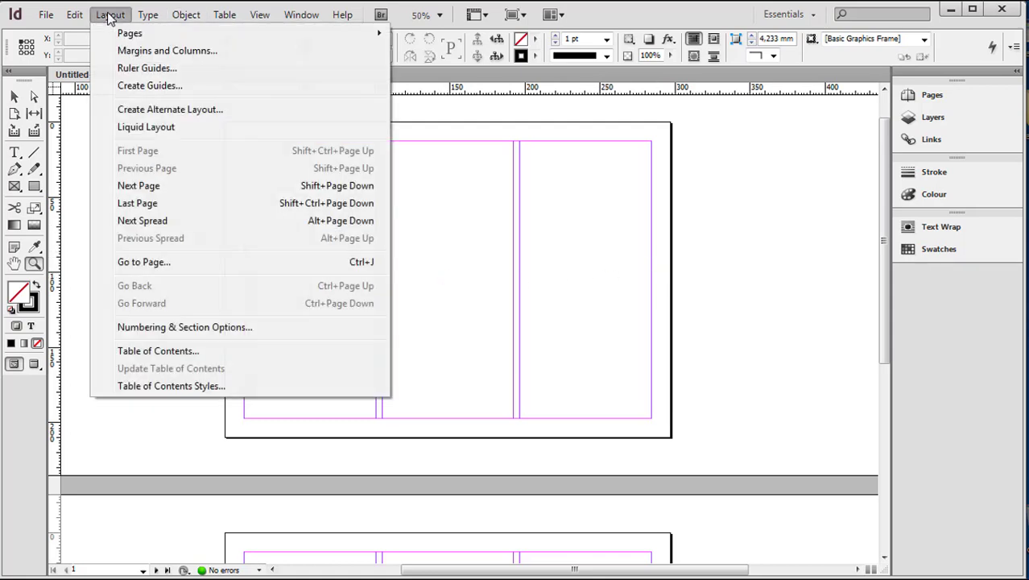
{"action": "left_click", "coordinate": [123, 52]}
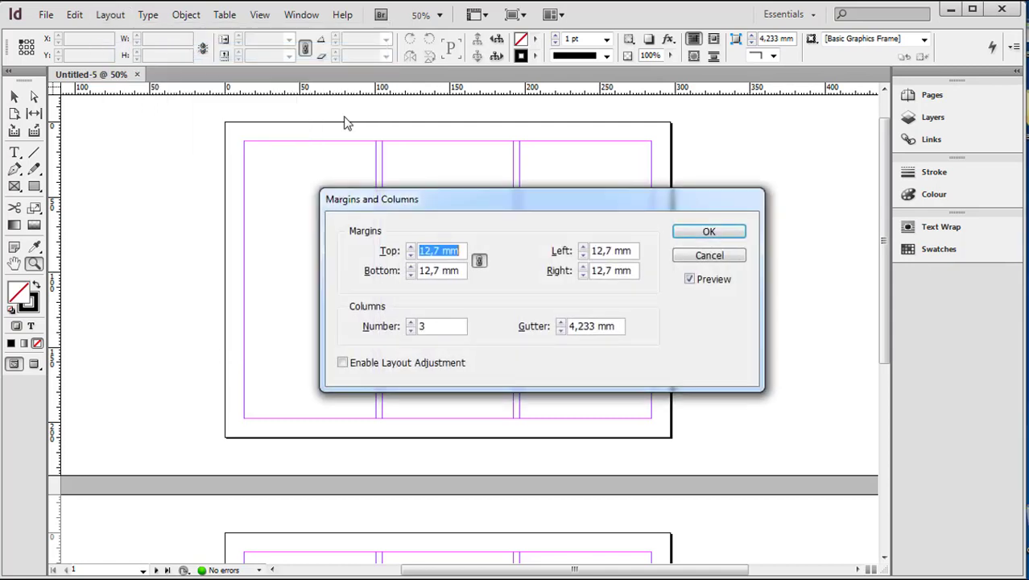
{"action": "left_click_drag", "start_coordinate": [561, 208], "coordinate": [722, 193]}
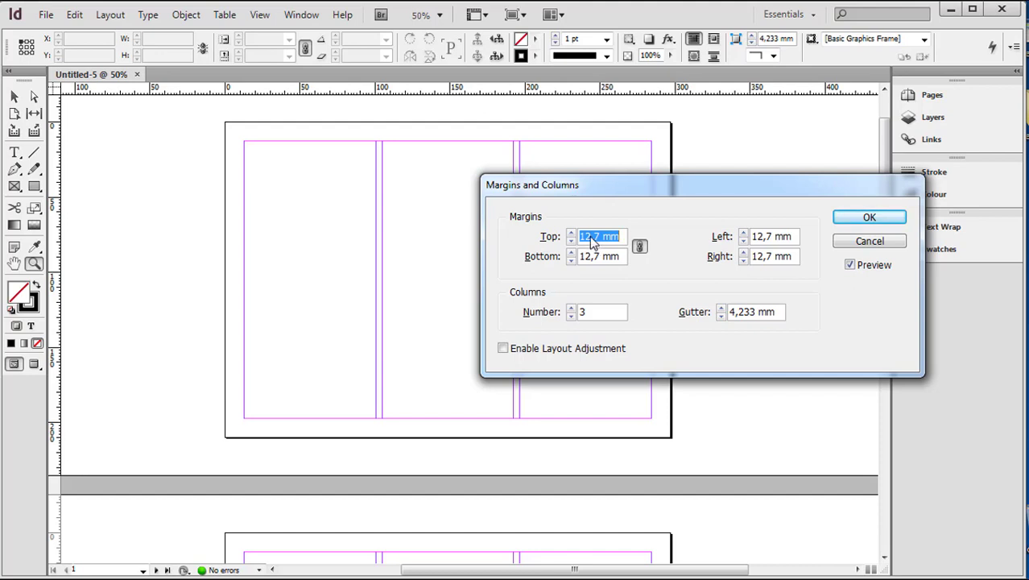
{"action": "type", "text": "7"}
{"action": "key", "text": "Tab"}
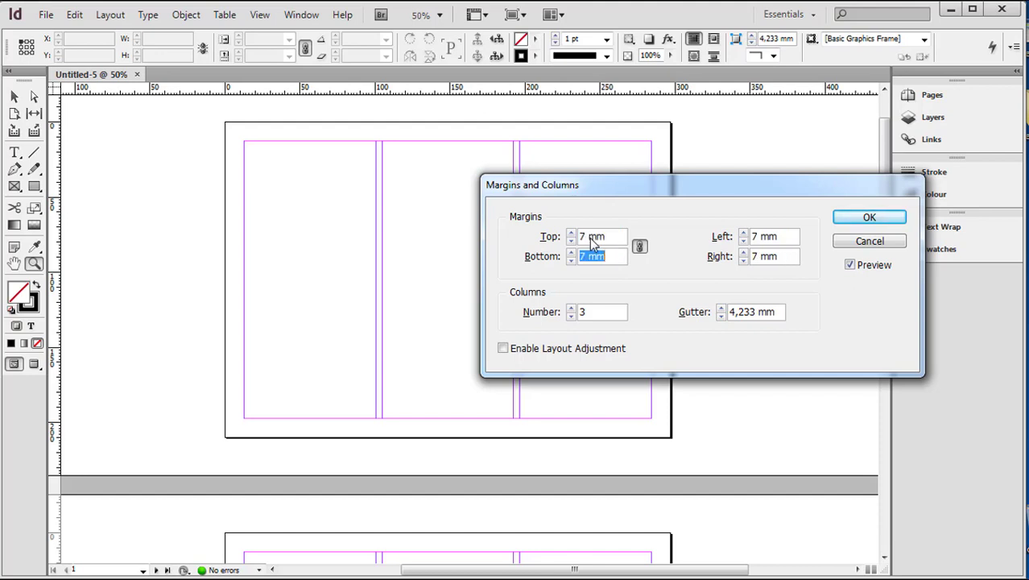
Set the first page's column gutter to 7 mm, enable layout adjustment, and apply the margin and column settings.
{"action": "left_click", "coordinate": [752, 314]}
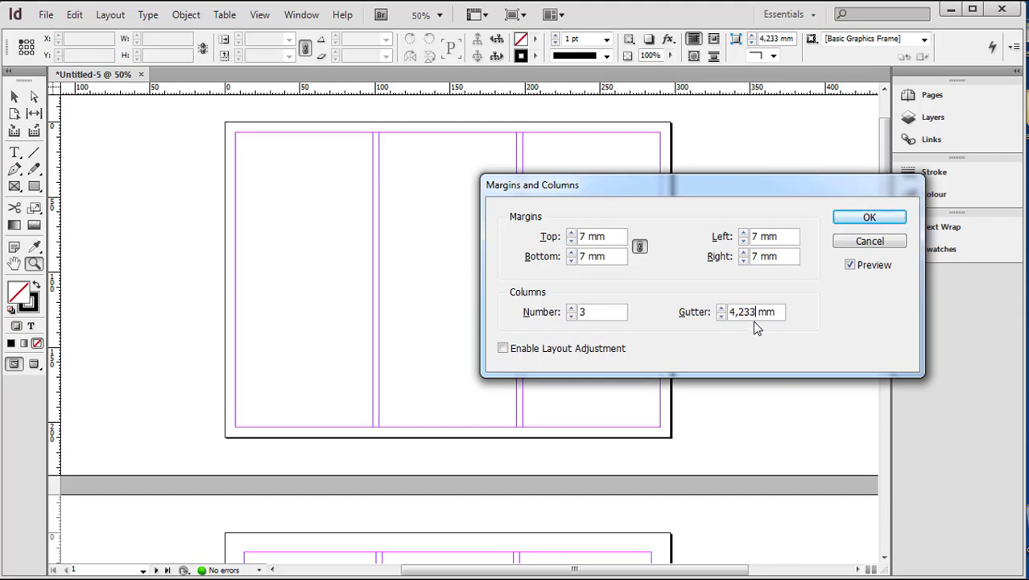
{"action": "left_click", "coordinate": [721, 308]}
{"action": "left_click", "coordinate": [720, 308]}
{"action": "left_click", "coordinate": [720, 308]}
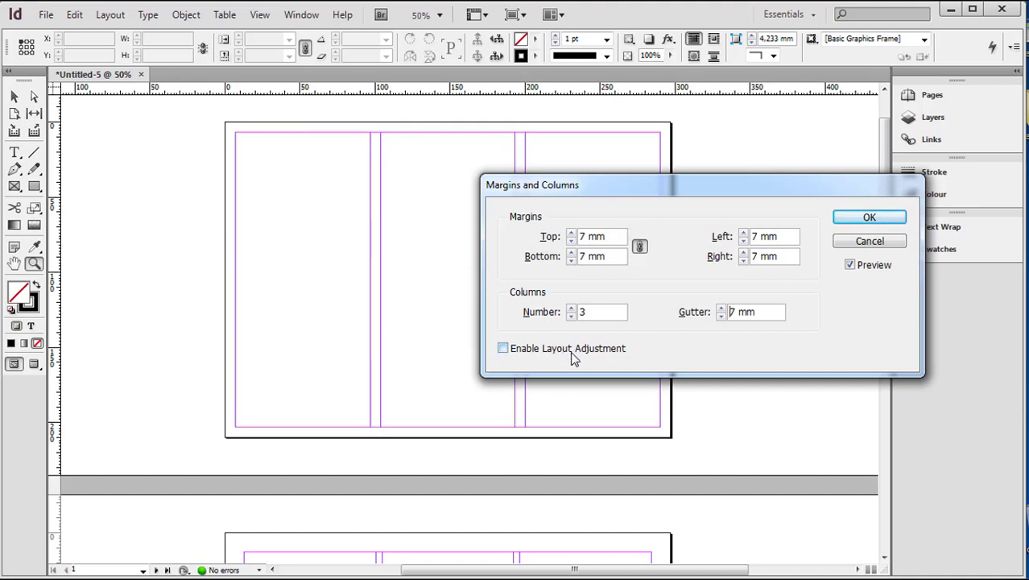
{"action": "left_click", "coordinate": [522, 352]}
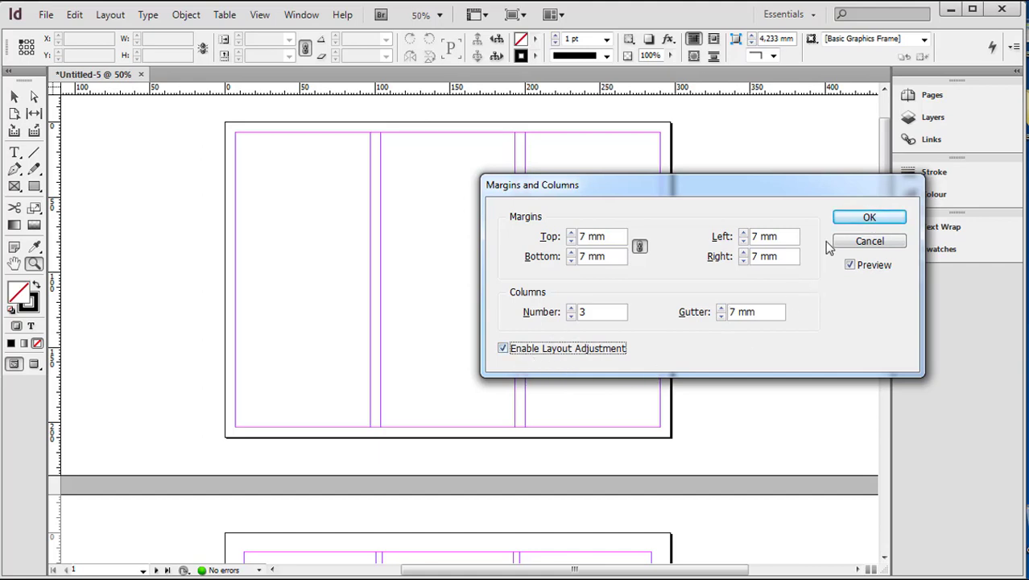
{"action": "left_click", "coordinate": [872, 218]}
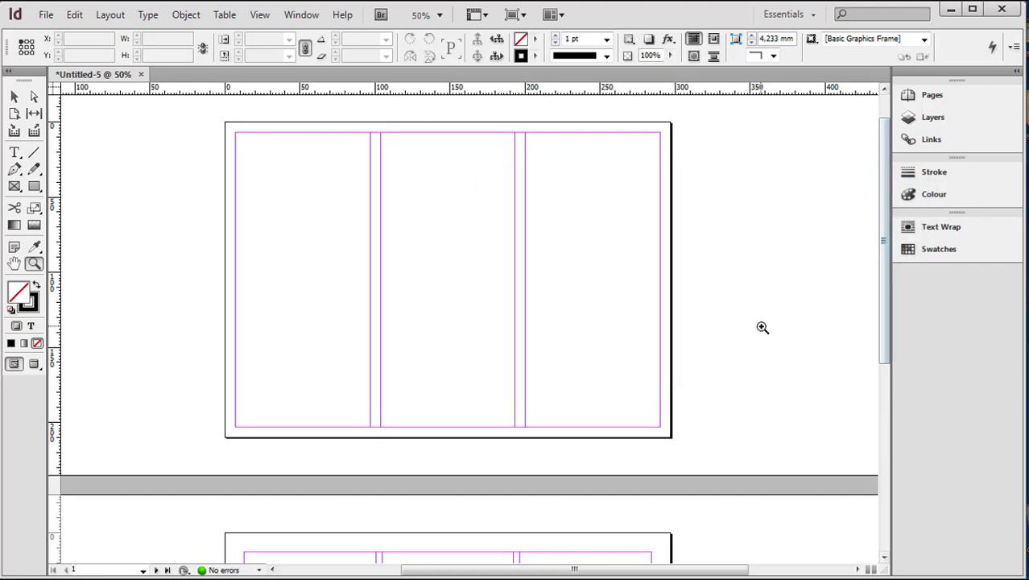
Set all margins and the column gutter of the second page to 7 mm.
{"action": "scroll", "coordinate": [531, 288], "scroll_direction": "down", "scroll_amount": 6}
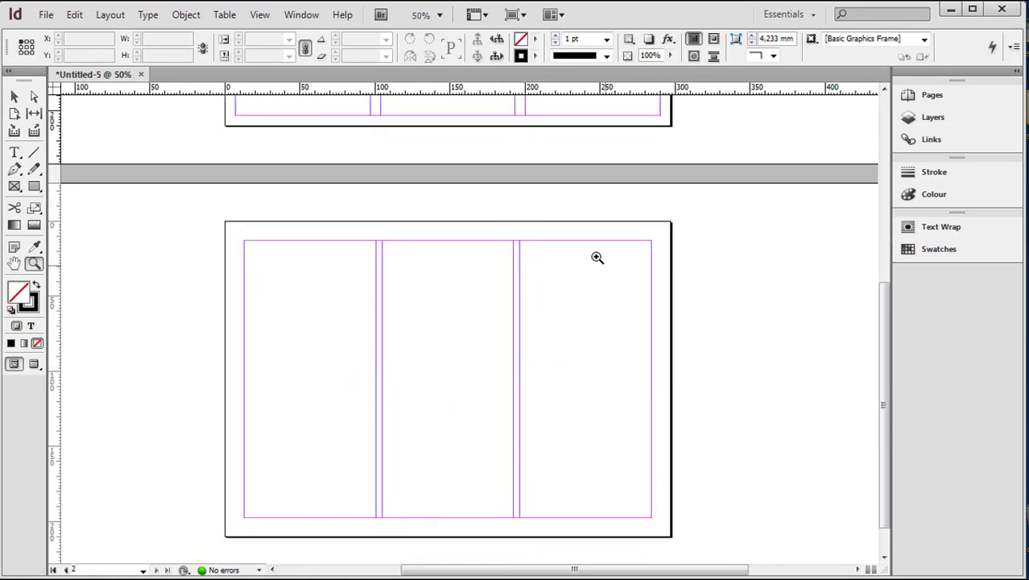
{"action": "left_click", "coordinate": [14, 96]}
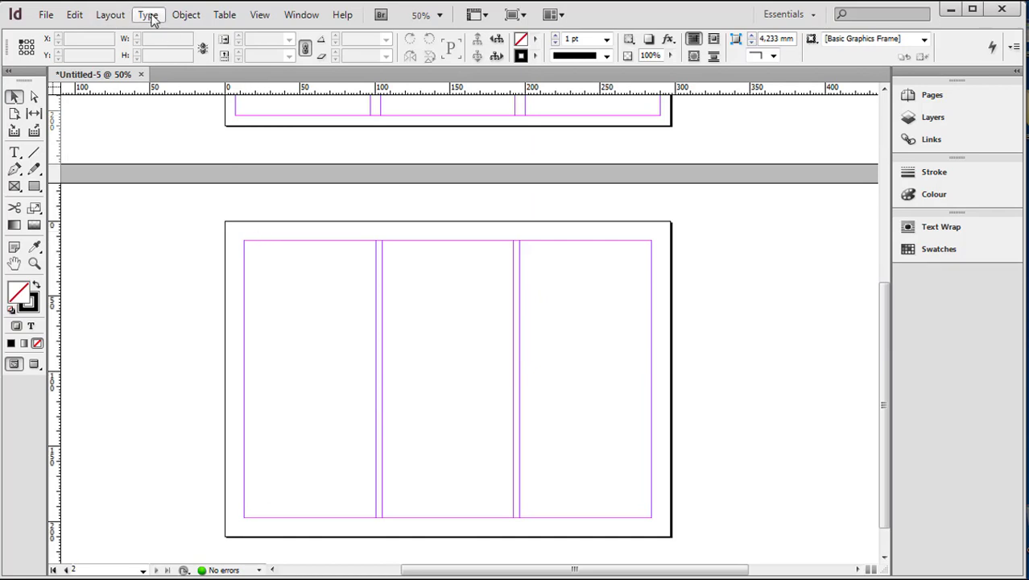
{"action": "left_click", "coordinate": [117, 17]}
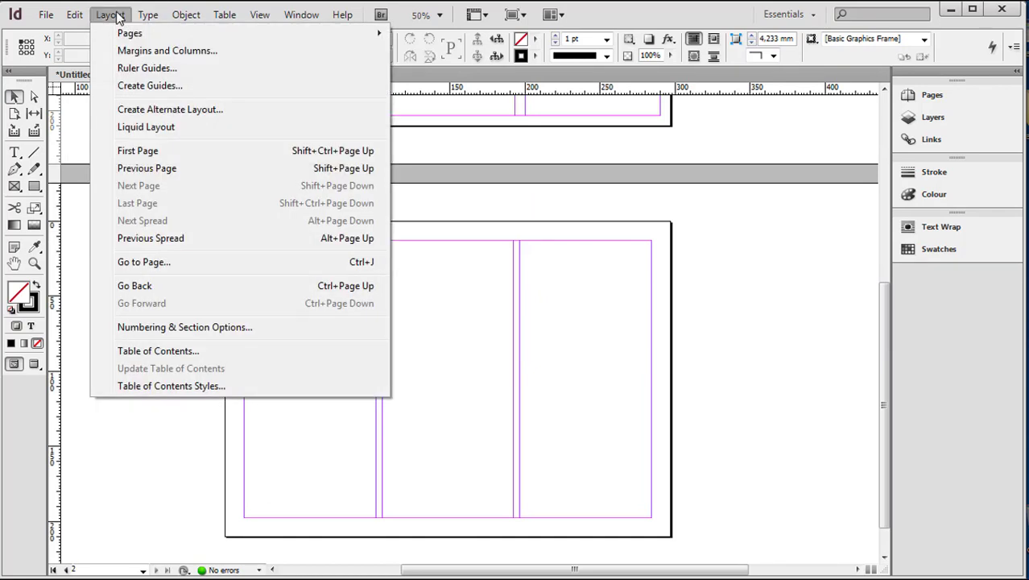
{"action": "left_click", "coordinate": [127, 53]}
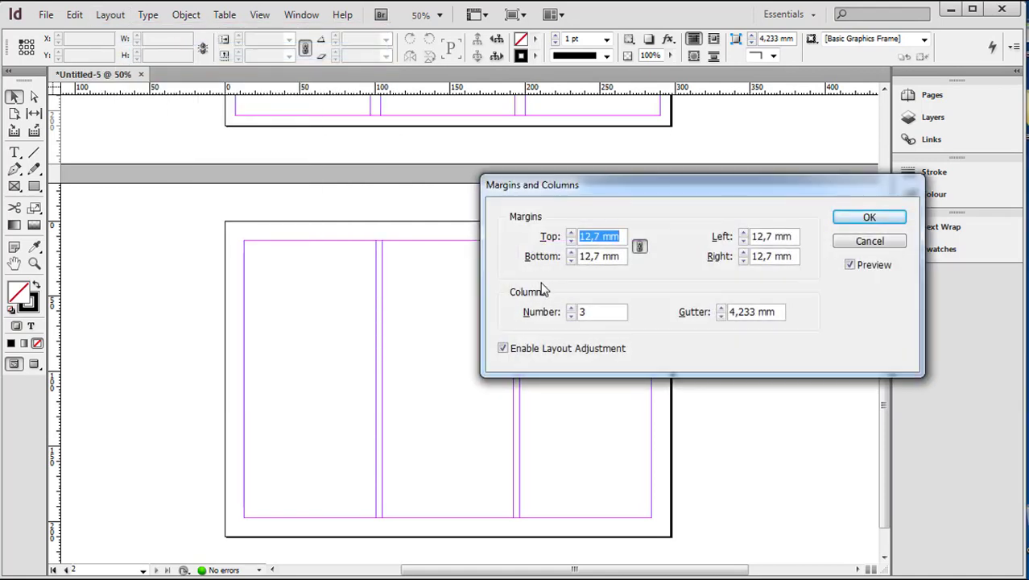
{"action": "type", "text": "7"}
{"action": "key", "text": "Tab"}
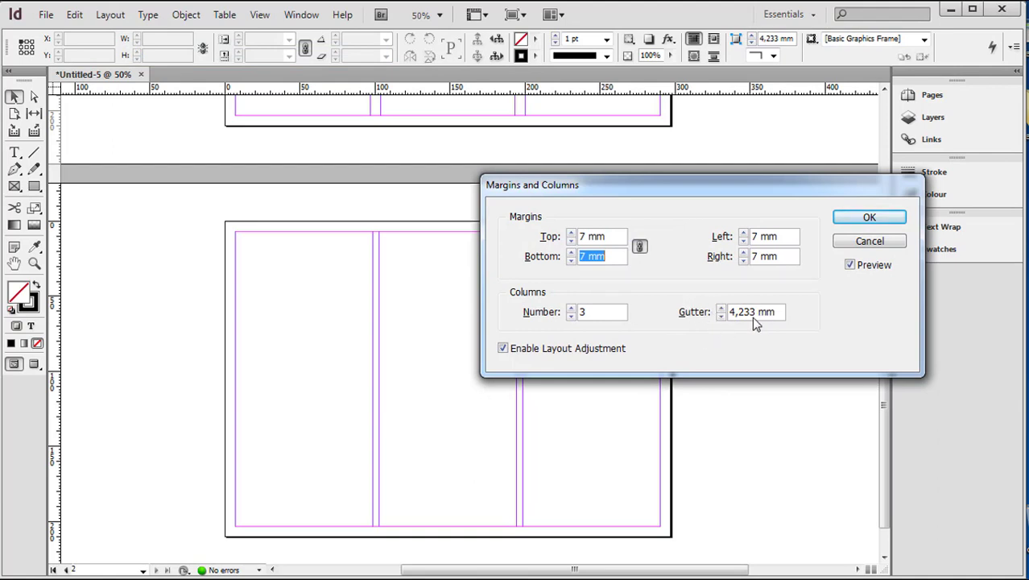
{"action": "left_click", "coordinate": [721, 309]}
{"action": "left_click", "coordinate": [721, 309]}
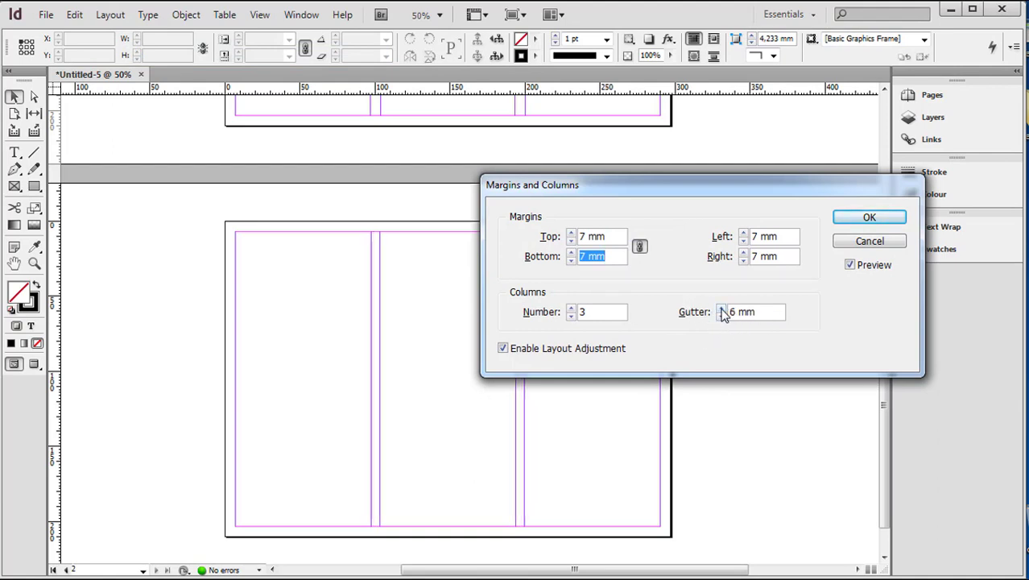
{"action": "left_click", "coordinate": [721, 309]}
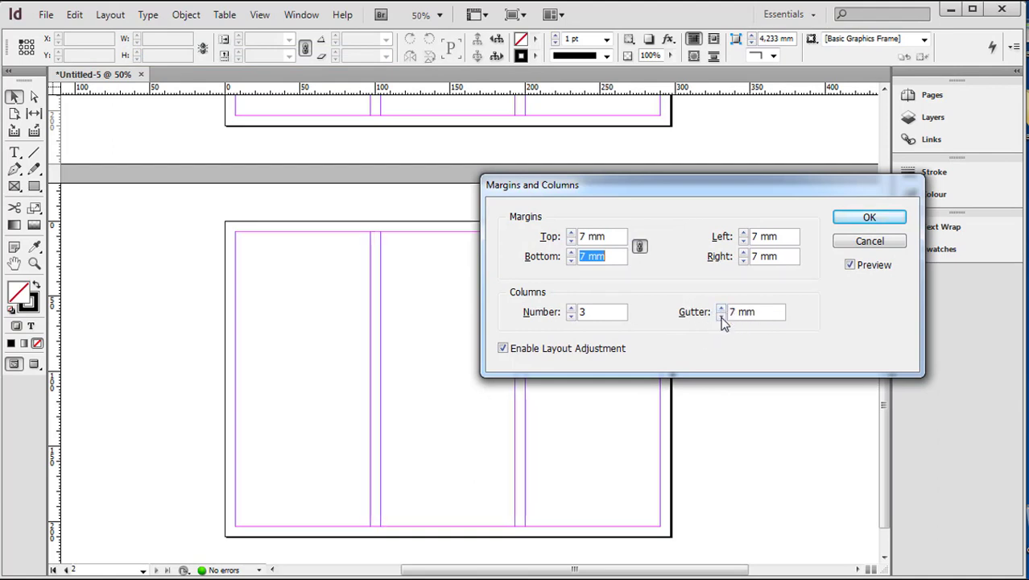
{"action": "left_click", "coordinate": [869, 219]}
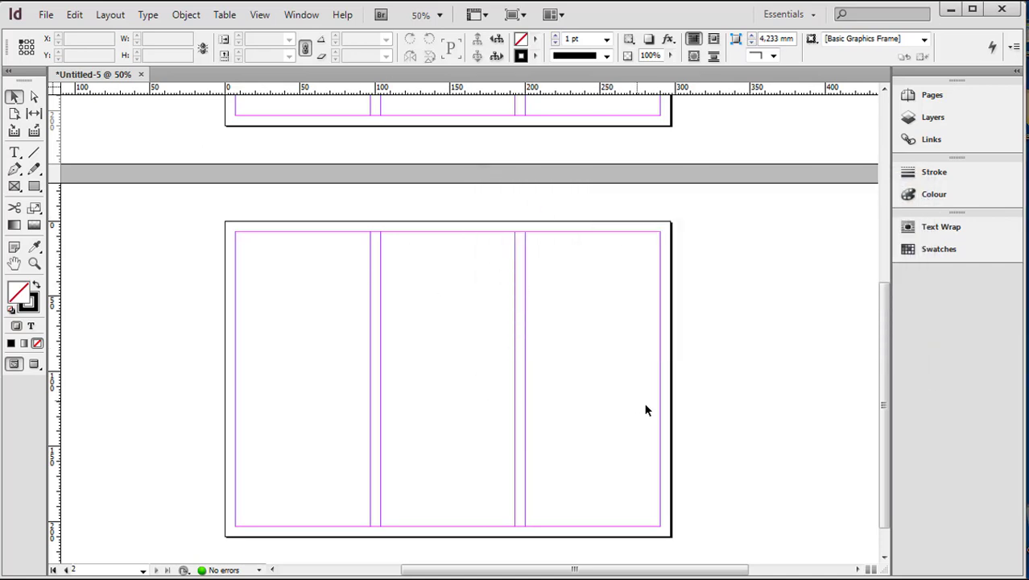
Place two vertical ruler guides on the first page, centred in the column gutters at about 100 mm and 197 mm.
{"action": "scroll", "coordinate": [644, 411], "scroll_direction": "up", "scroll_amount": 3}
{"action": "scroll", "coordinate": [644, 411], "scroll_direction": "up", "scroll_amount": 3}
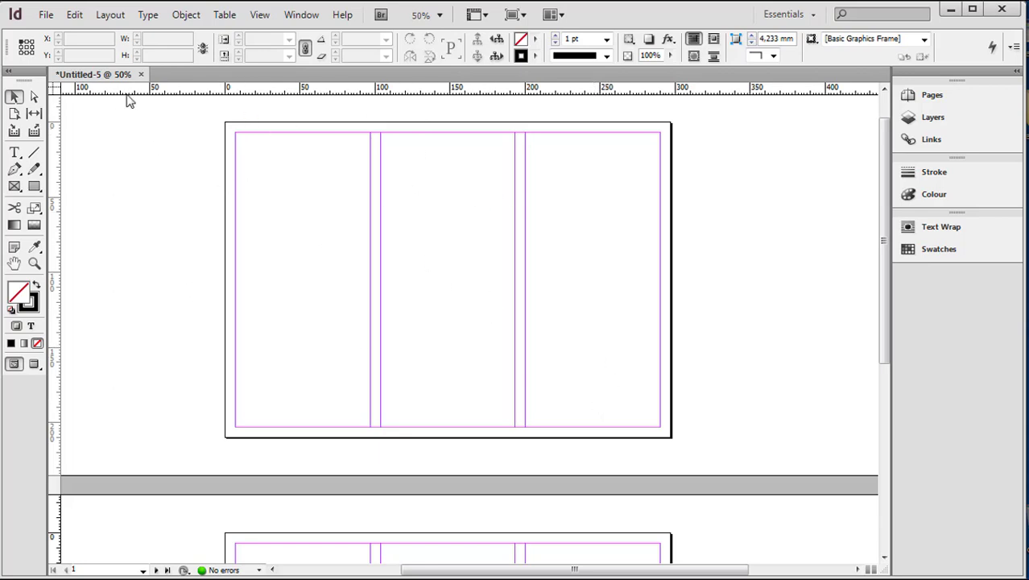
{"action": "left_click_drag", "start_coordinate": [56, 184], "coordinate": [375, 294]}
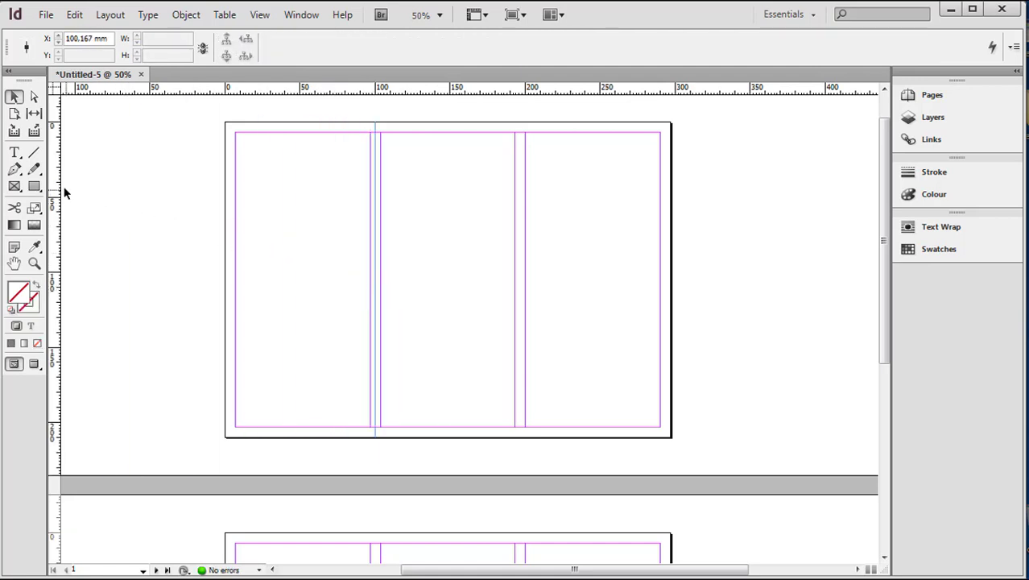
{"action": "left_click_drag", "start_coordinate": [63, 190], "coordinate": [521, 294]}
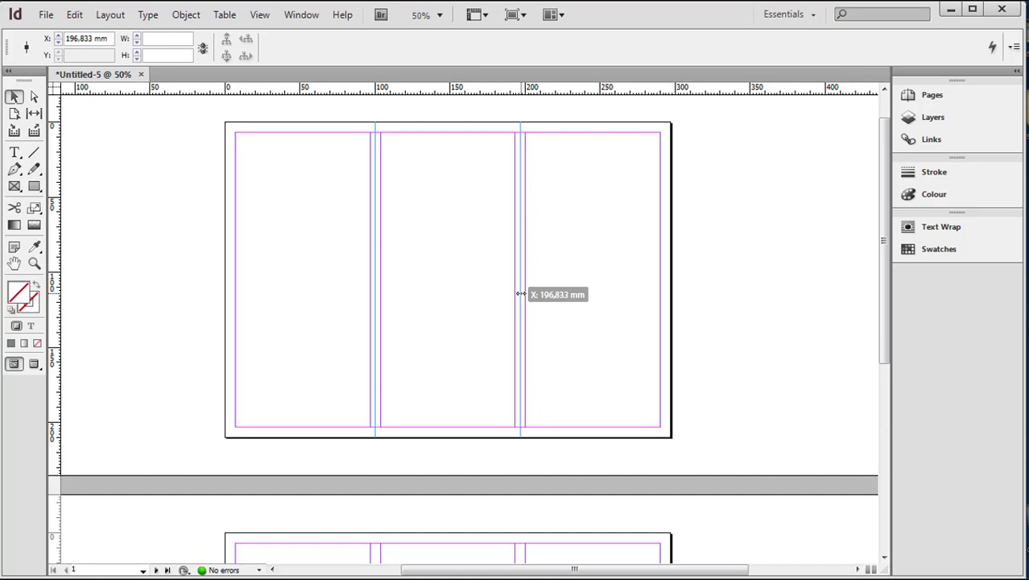
{"action": "left_click_drag", "start_coordinate": [521, 293], "coordinate": [521, 294]}
Place vertical ruler guides on the second page, centred in both column gutters.
{"action": "scroll", "coordinate": [567, 335], "scroll_direction": "down", "scroll_amount": 5}
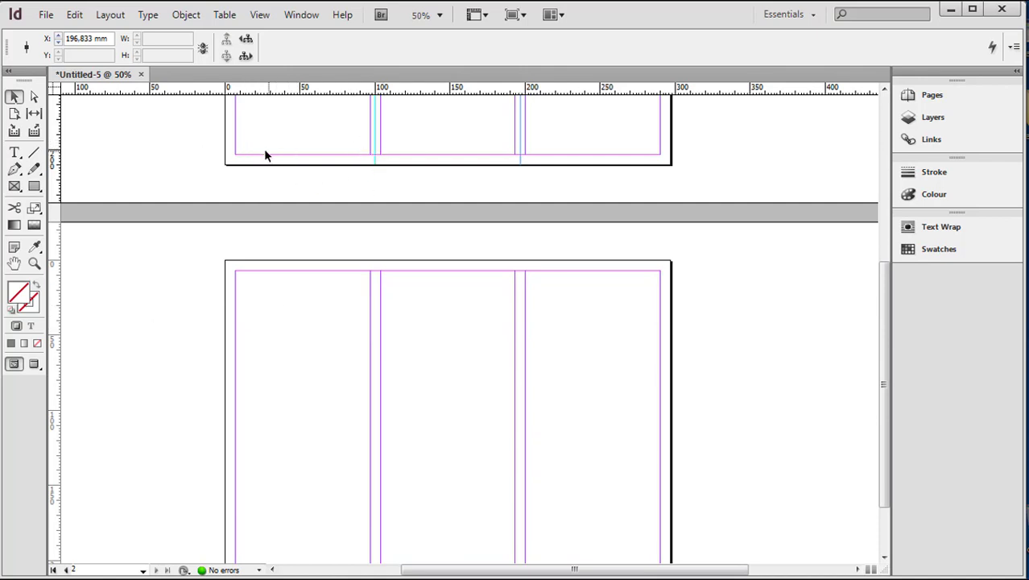
{"action": "left_click", "coordinate": [245, 267]}
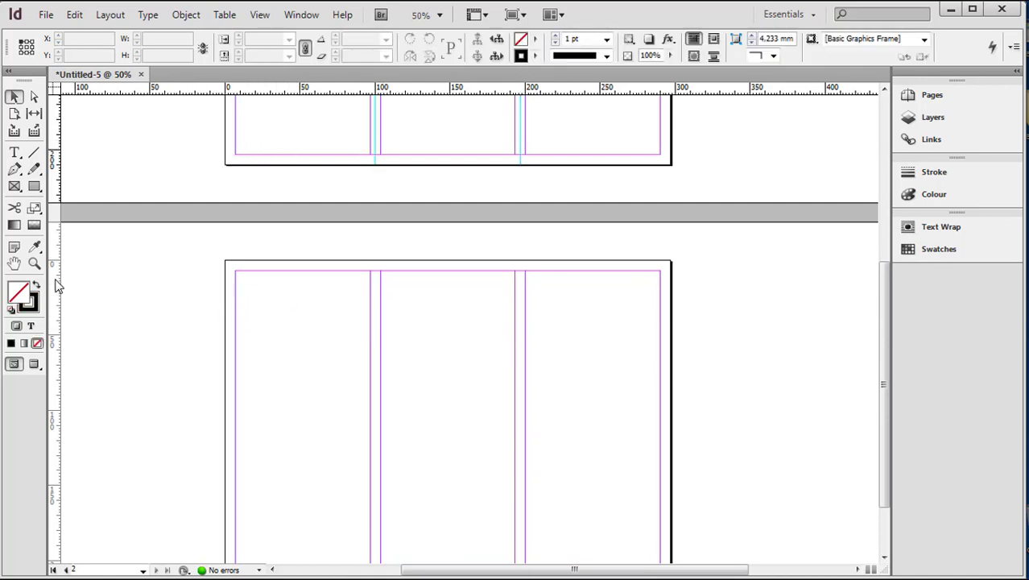
{"action": "left_click_drag", "start_coordinate": [57, 286], "coordinate": [374, 418]}
{"action": "left_click_drag", "start_coordinate": [60, 294], "coordinate": [520, 430]}
{"action": "scroll", "coordinate": [540, 381], "scroll_direction": "down", "scroll_amount": 3}
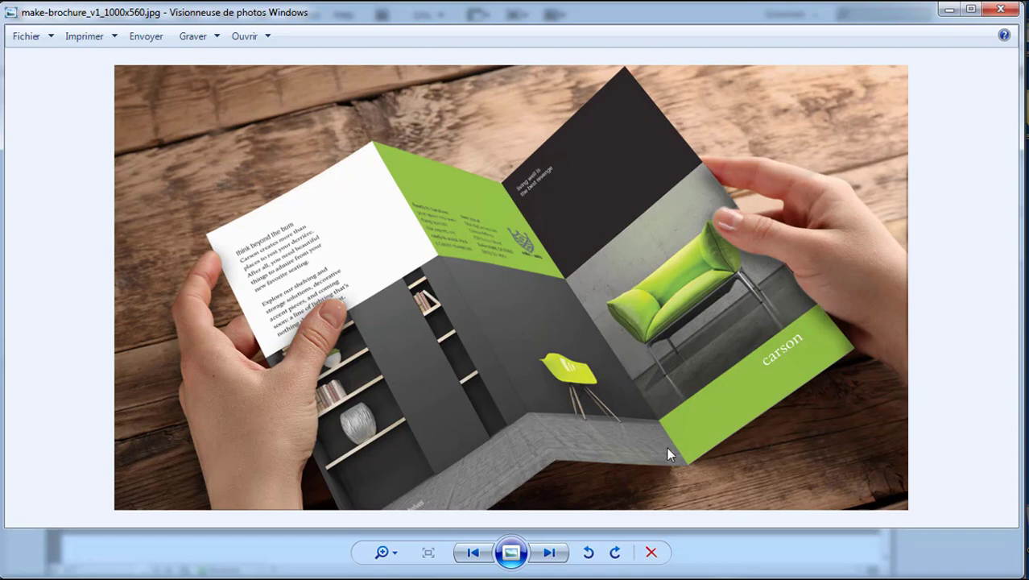
Switch from the photo viewer to InDesign and draw a rectangular frame about 100 by 69 mm across the first page's upper left panel.
{"action": "left_click", "coordinate": [949, 10]}
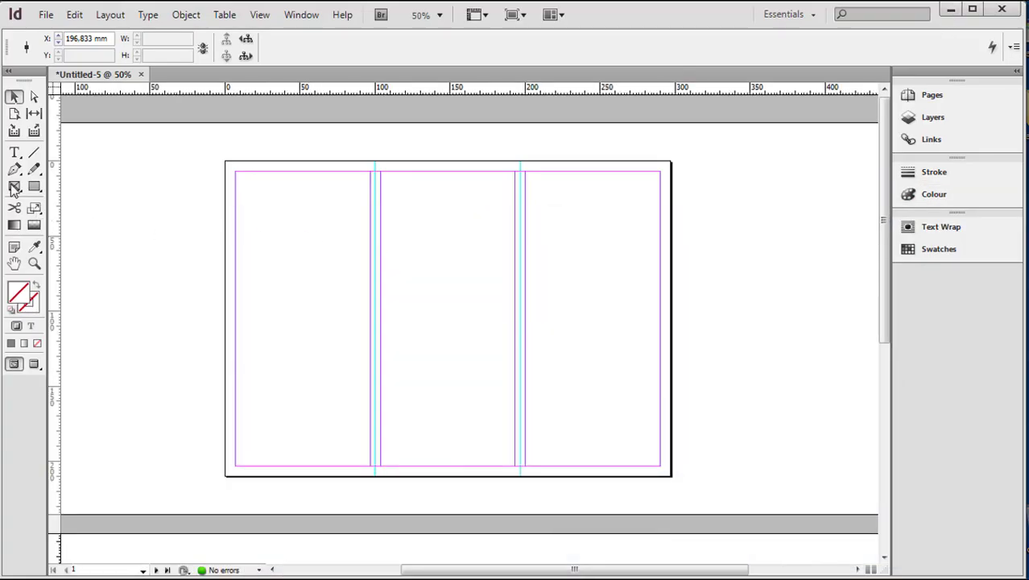
{"action": "left_click", "coordinate": [14, 187]}
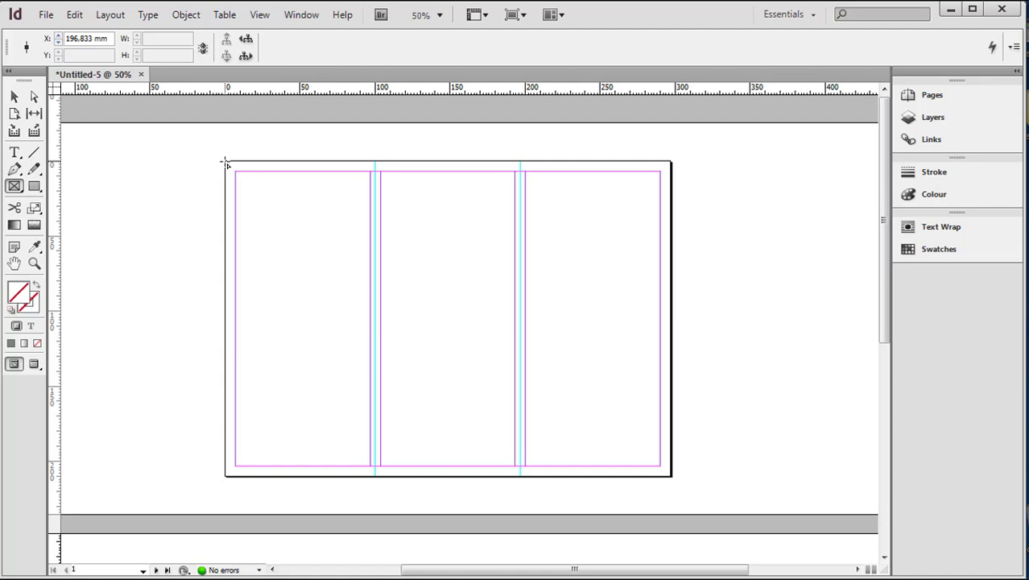
{"action": "left_click_drag", "start_coordinate": [226, 164], "coordinate": [373, 265]}
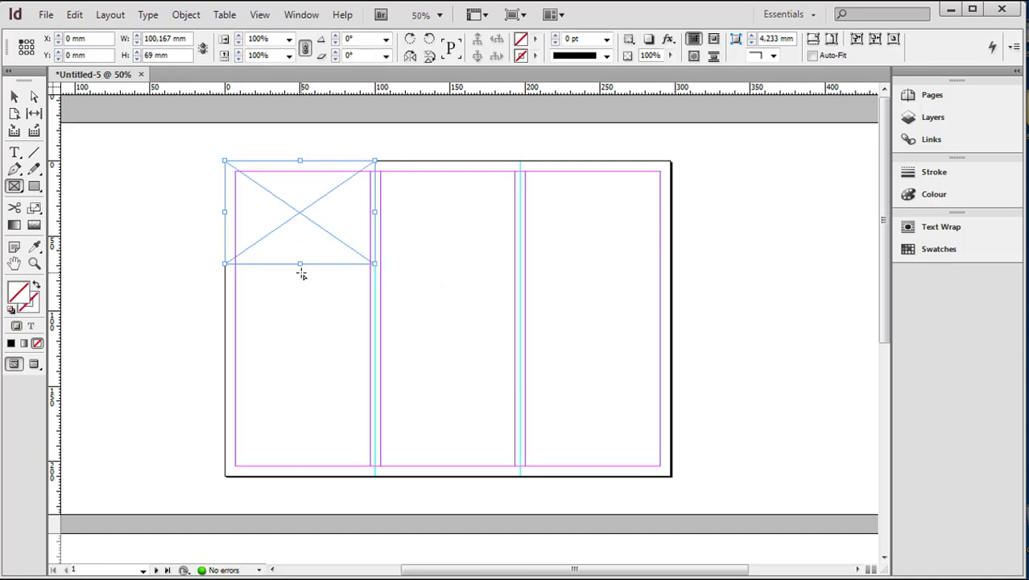
Duplicate the rectangular frame twice along the page's upper edge, placing the copies side by side over the middle and right panels.
{"action": "key", "text": "alt"}
{"action": "left_click", "coordinate": [15, 96]}
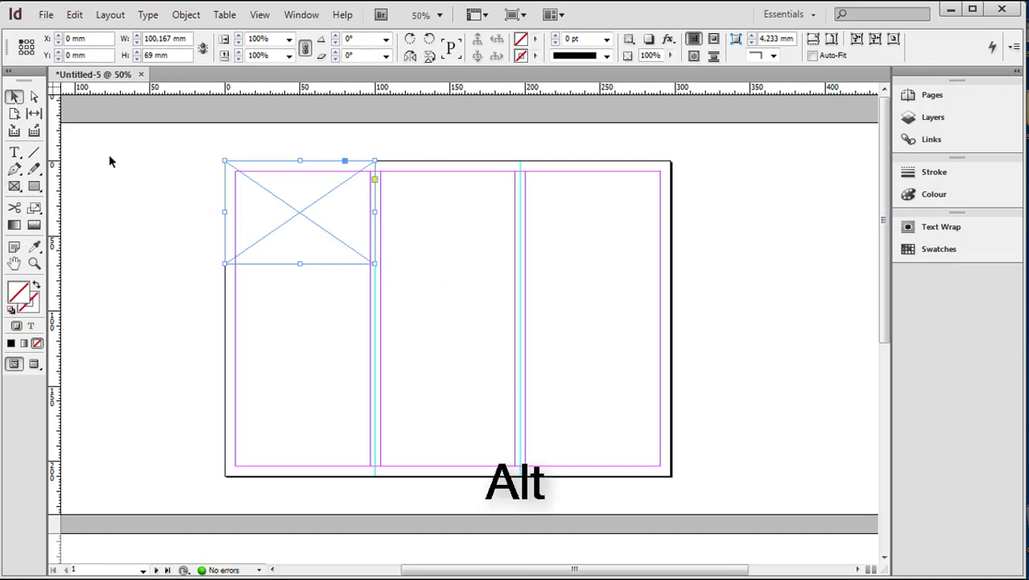
{"action": "left_click_drag", "start_coordinate": [332, 267], "coordinate": [640, 268]}
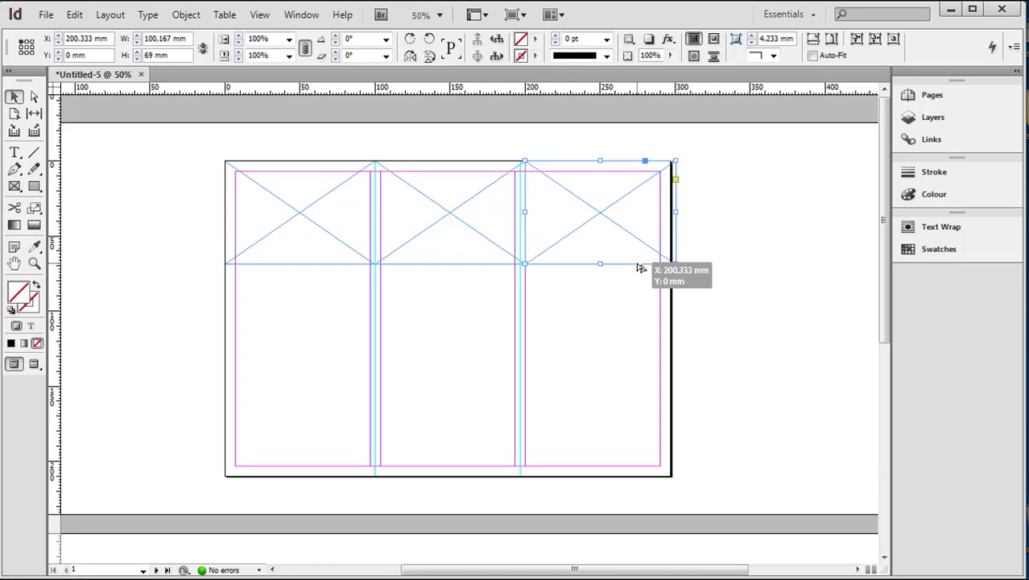
{"action": "left_click", "coordinate": [34, 186]}
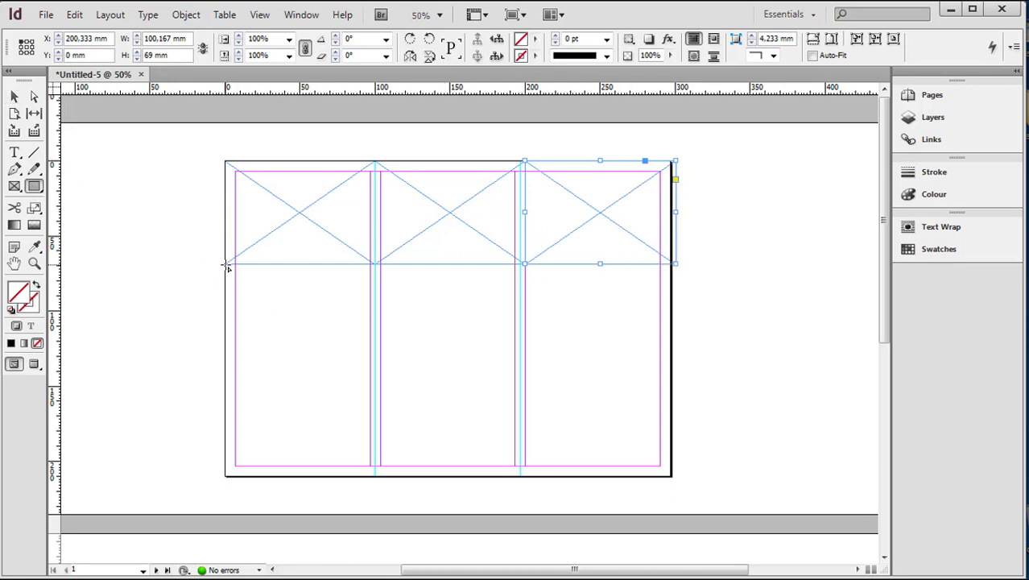
{"action": "left_click_drag", "start_coordinate": [226, 264], "coordinate": [521, 479]}
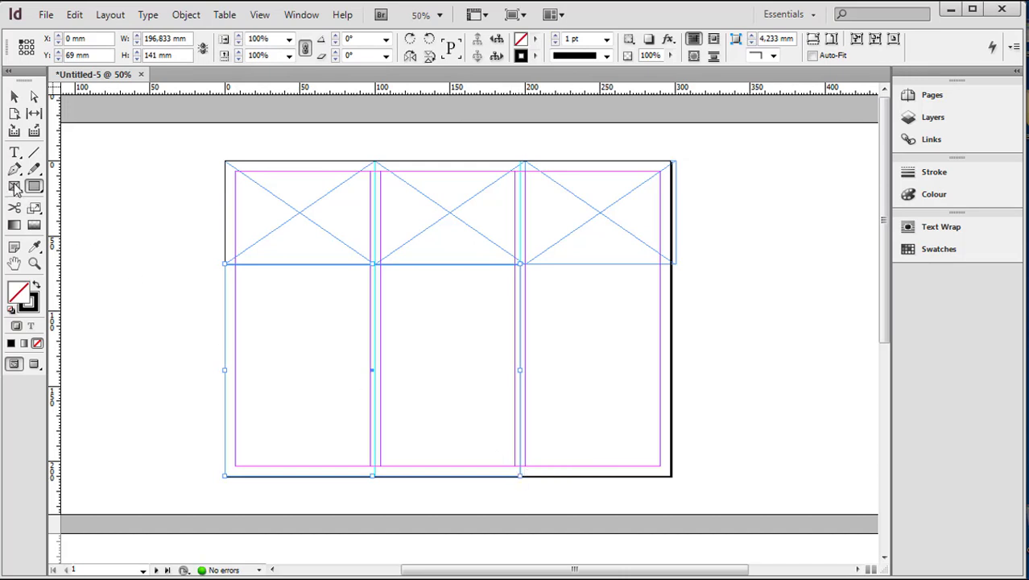
{"action": "key", "text": "ctrl+z"}
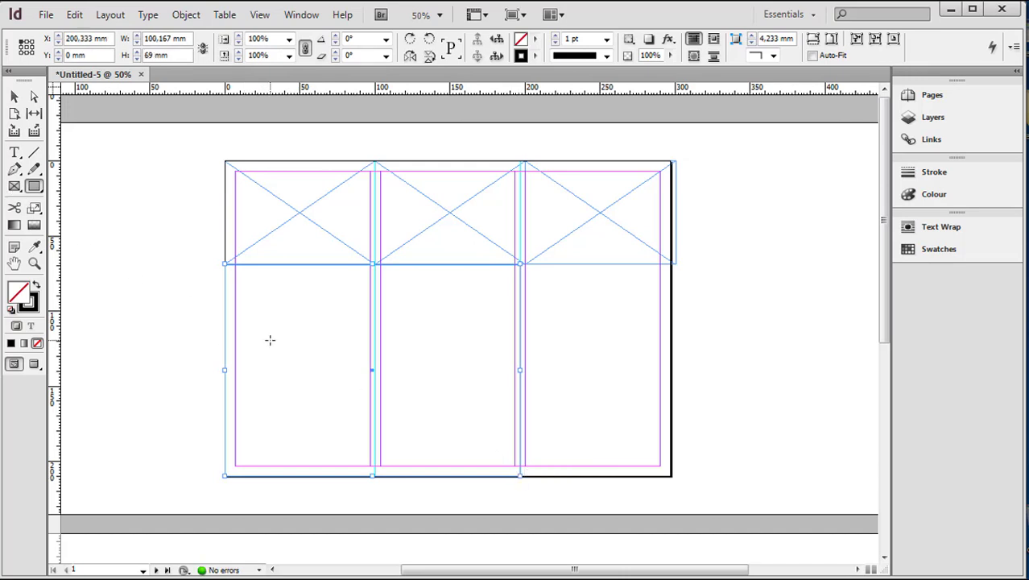
Draw a rectangular frame about 197 by 141 mm across the first two panels, aligning its upper edge with the existing frames at 69 mm.
{"action": "left_click", "coordinate": [13, 186]}
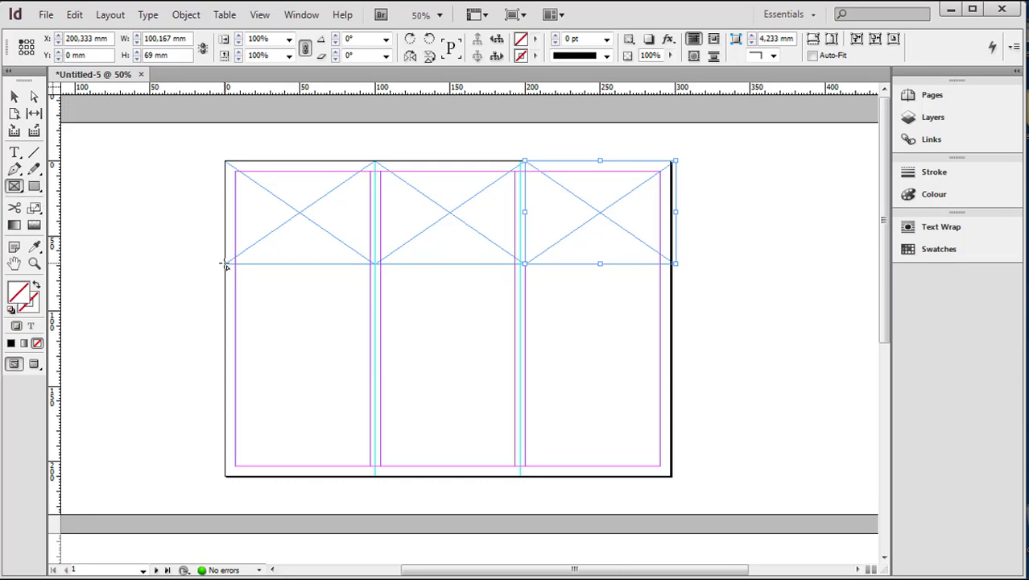
{"action": "left_click_drag", "start_coordinate": [226, 264], "coordinate": [517, 476]}
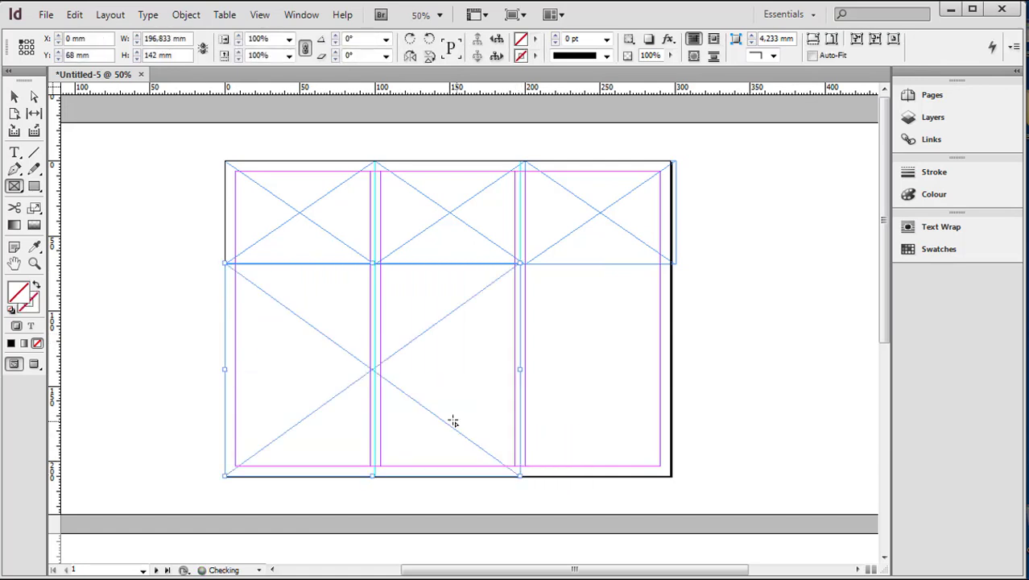
{"action": "left_click", "coordinate": [12, 97]}
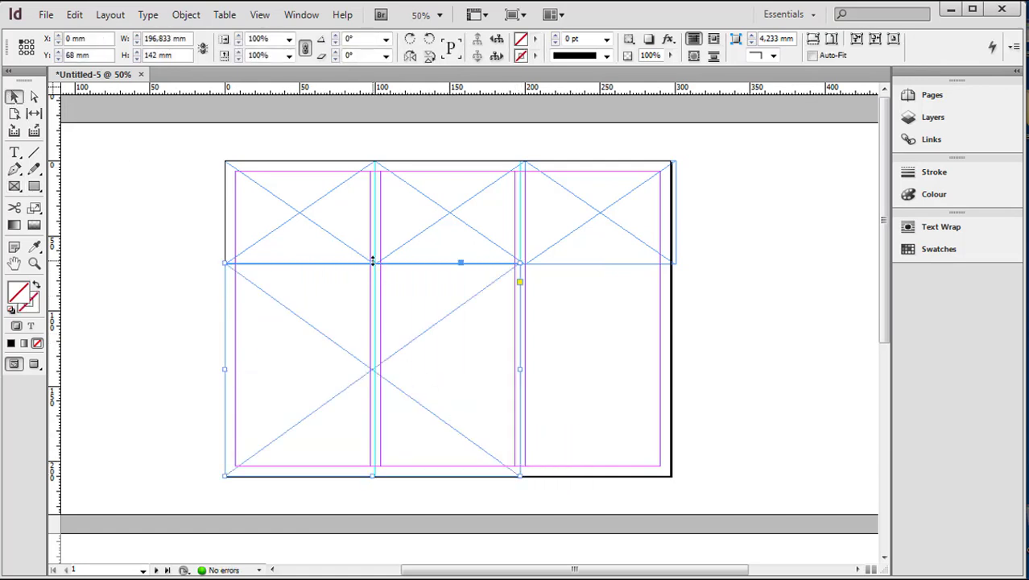
{"action": "left_click_drag", "start_coordinate": [373, 263], "coordinate": [373, 263]}
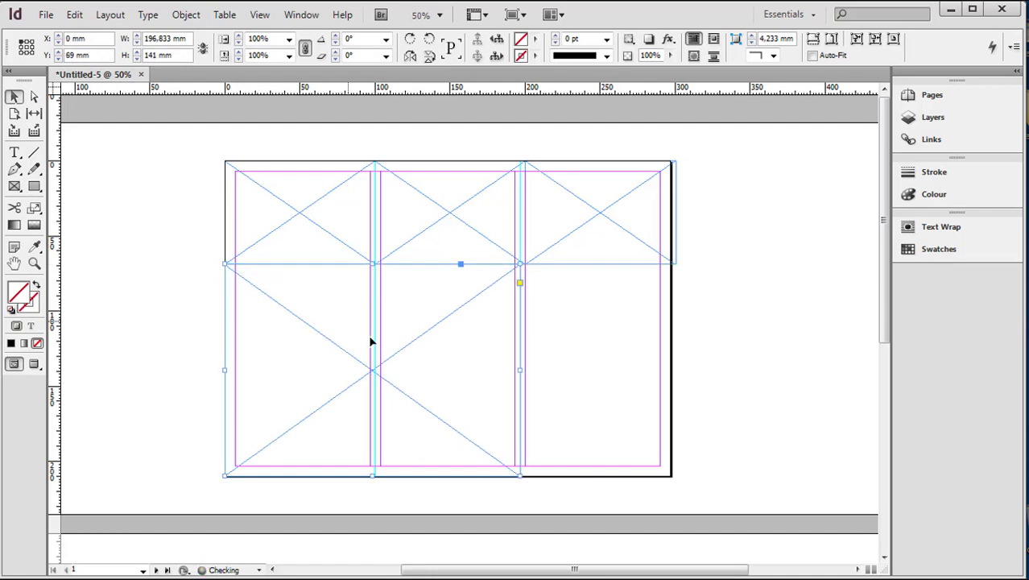
Draw two stacked rectangular frames in the right panel below the upper frame, about 100 by 108 mm and 100 by 33 mm.
{"action": "left_click", "coordinate": [14, 186]}
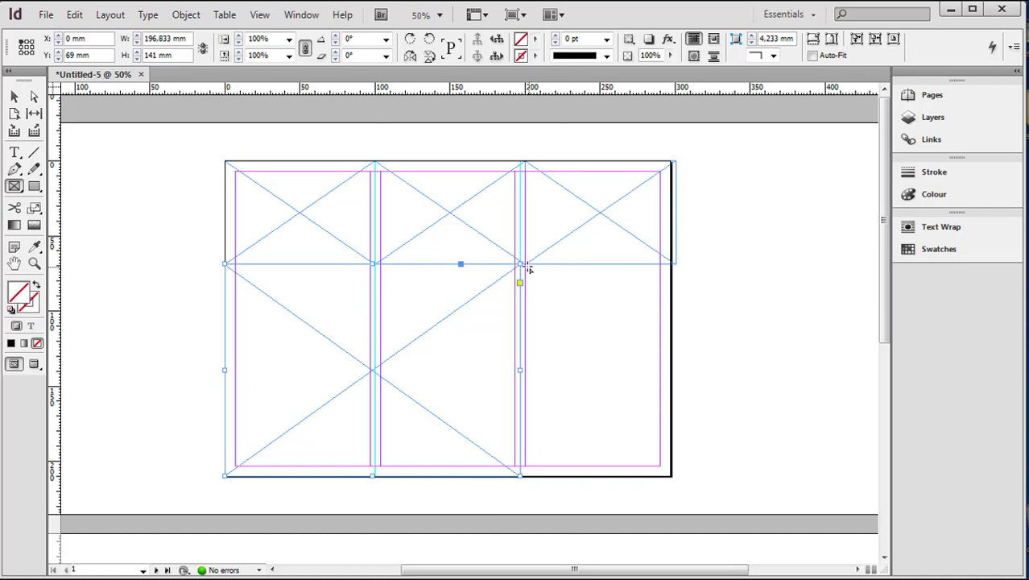
{"action": "left_click_drag", "start_coordinate": [520, 265], "coordinate": [670, 431]}
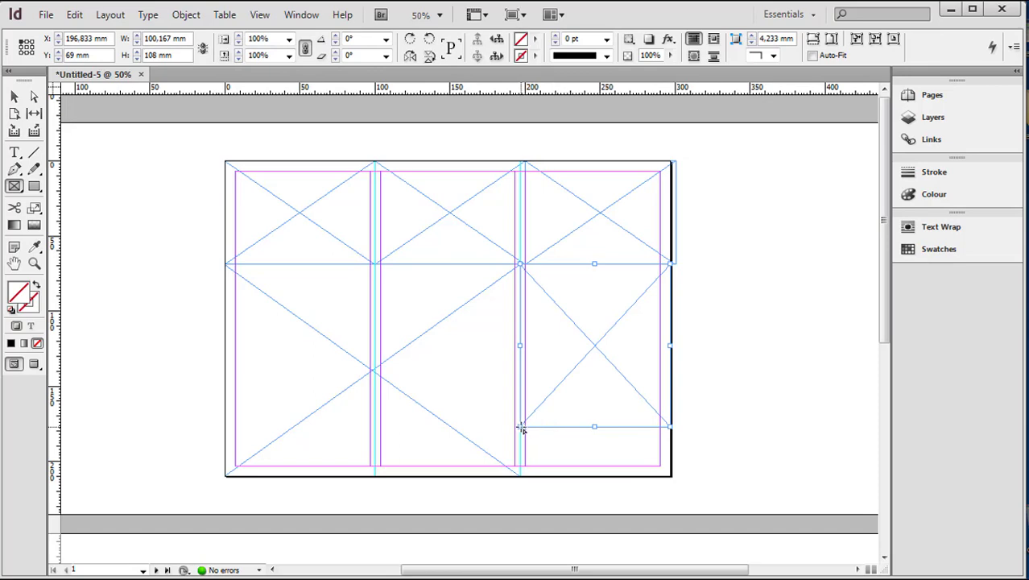
{"action": "left_click_drag", "start_coordinate": [522, 428], "coordinate": [670, 475]}
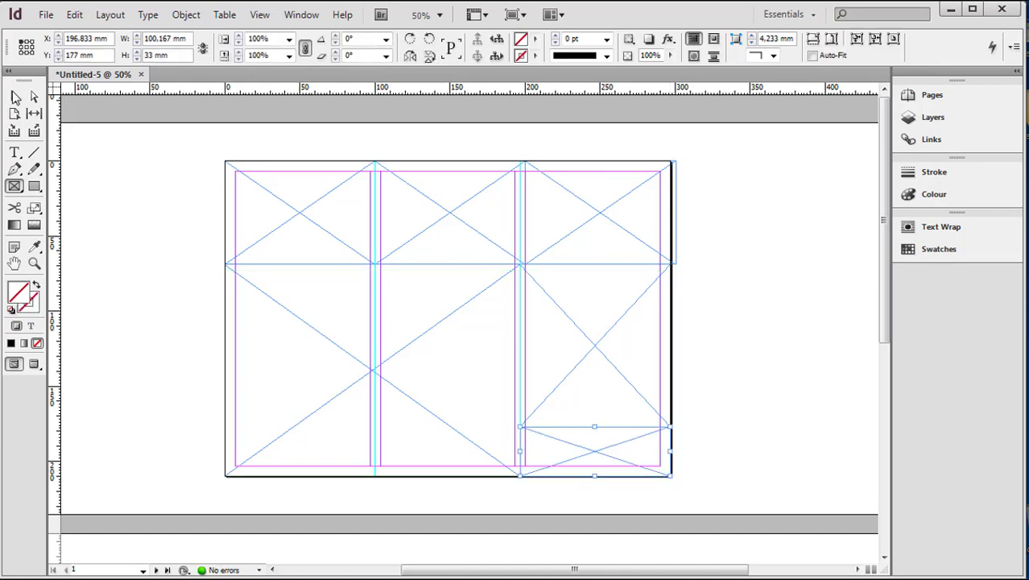
{"action": "left_click", "coordinate": [15, 97]}
Switch to the make-brochure folder and bring Chair 1.jpg and Chair 2.jpg into InDesign, ready for placing.
{"action": "left_click", "coordinate": [121, 578]}
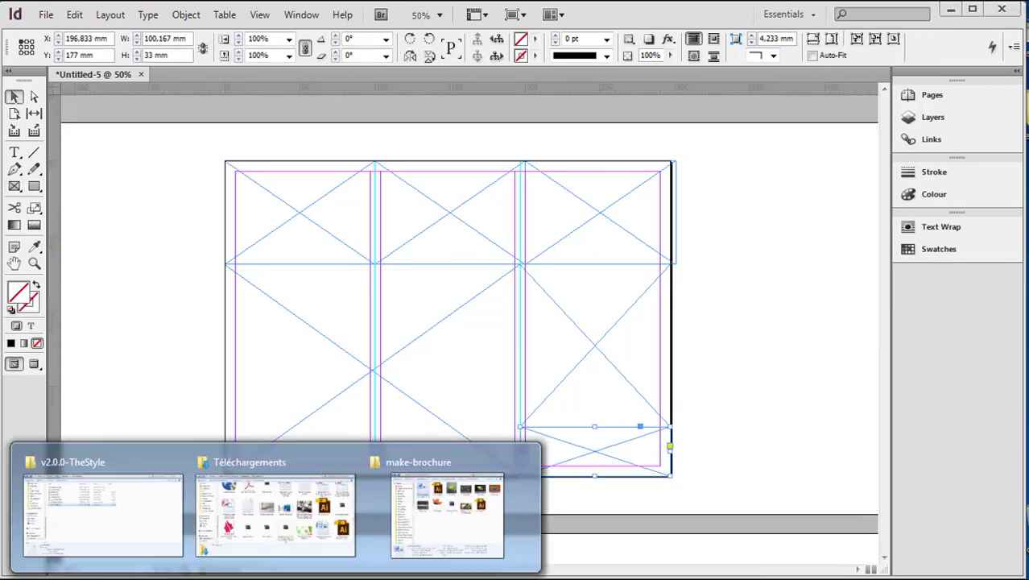
{"action": "left_click", "coordinate": [461, 507]}
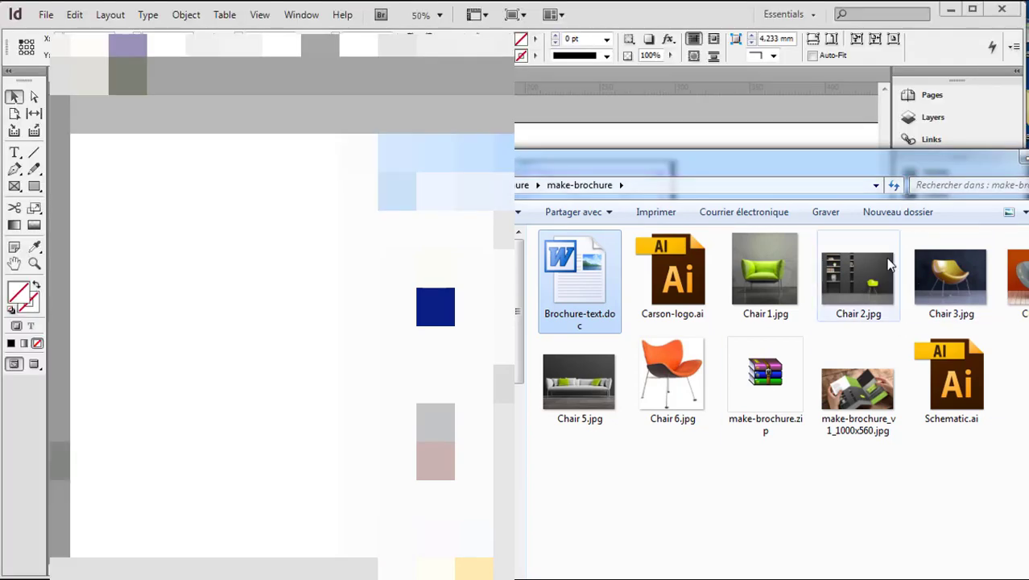
{"action": "left_click", "coordinate": [860, 282]}
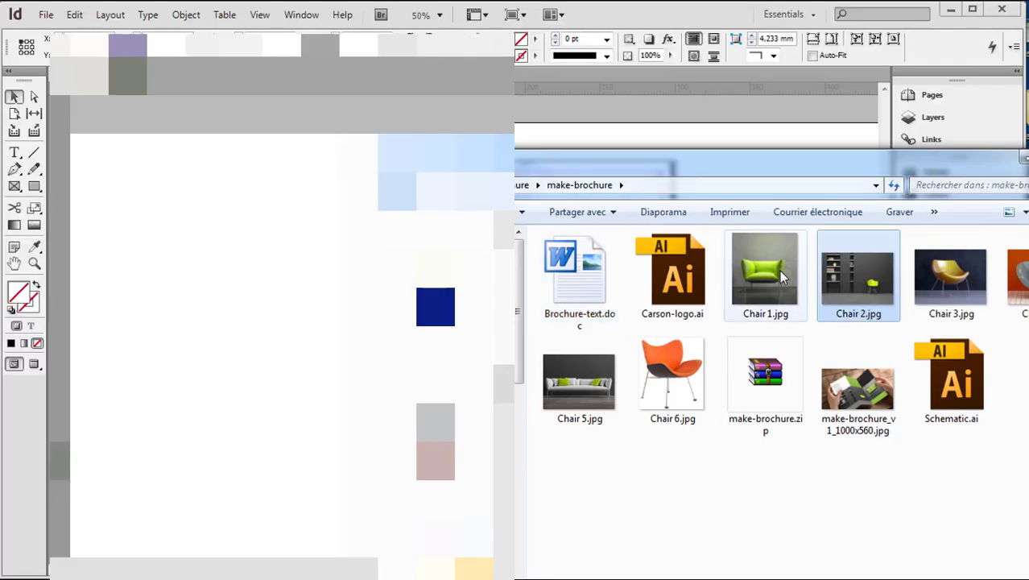
{"action": "left_click", "coordinate": [772, 269], "text": "ctrl"}
{"action": "left_click_drag", "start_coordinate": [771, 269], "coordinate": [320, 384]}
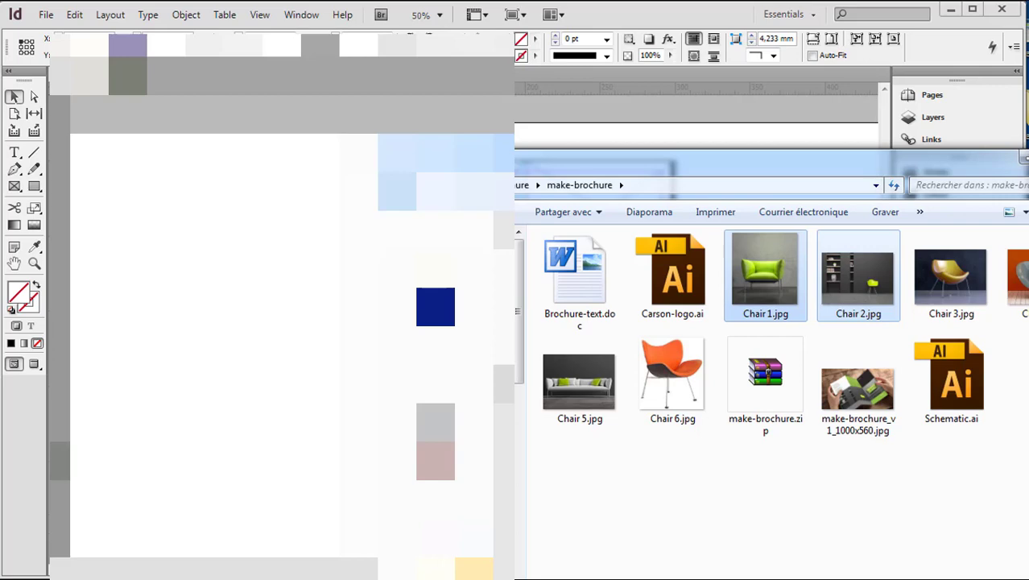
{"action": "left_click", "coordinate": [1023, 158]}
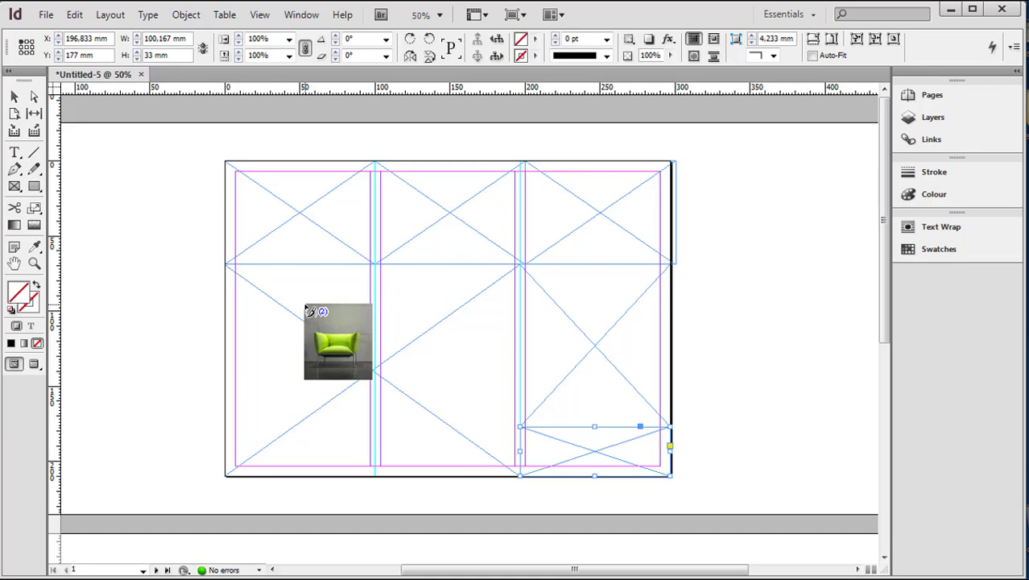
Place Chair 1.jpg in the right panel's 108 mm high frame and Chair 2.jpg in the large two-panel frame.
{"action": "left_click", "coordinate": [528, 265]}
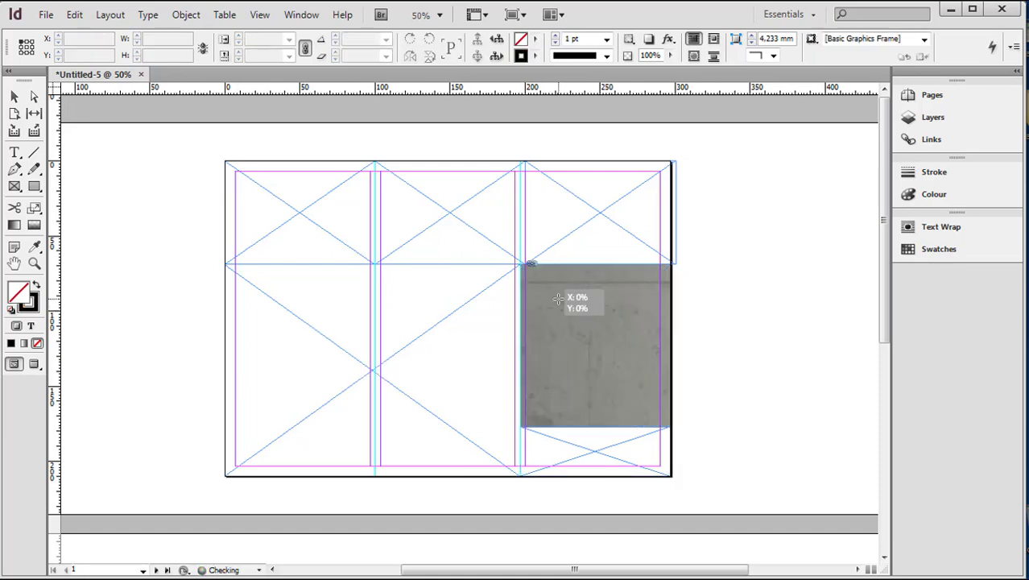
{"action": "left_click", "coordinate": [315, 307]}
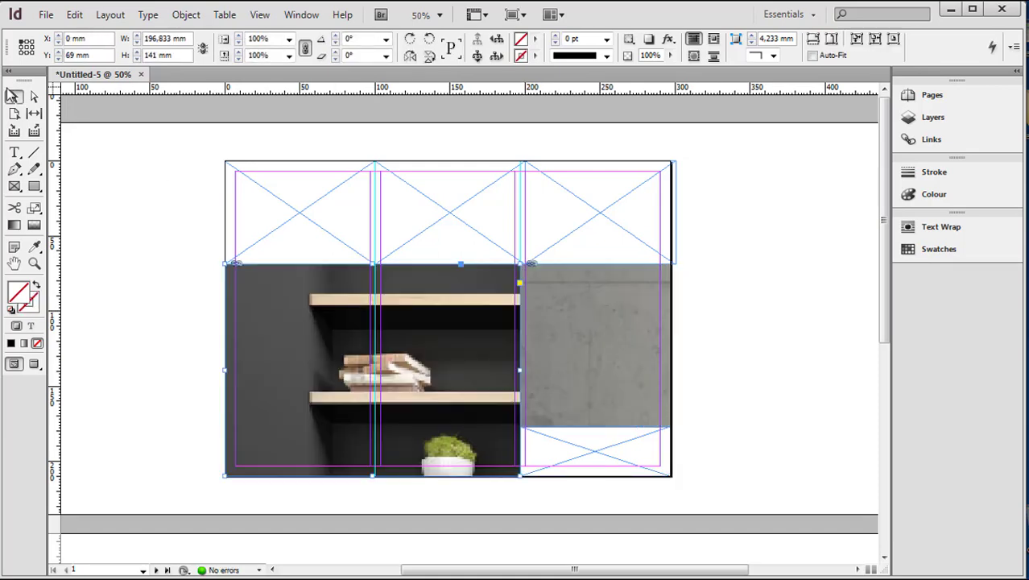
{"action": "left_click", "coordinate": [14, 96]}
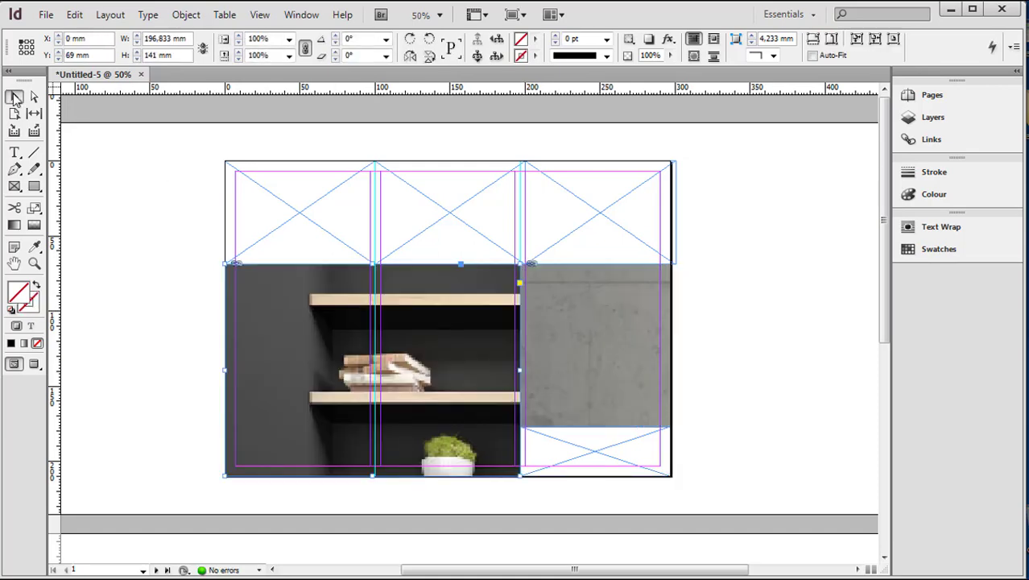
Apply Fill Frame Proportionally to the armchair image in the right panel and the shelf image across the first two panels.
{"action": "left_click", "coordinate": [741, 336]}
{"action": "left_click", "coordinate": [610, 333]}
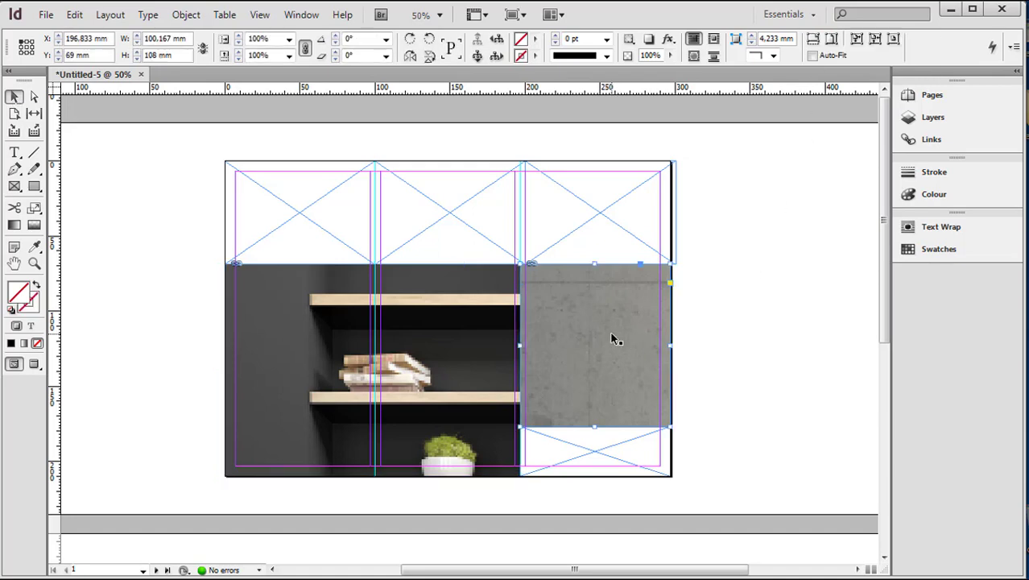
{"action": "left_click", "coordinate": [185, 16]}
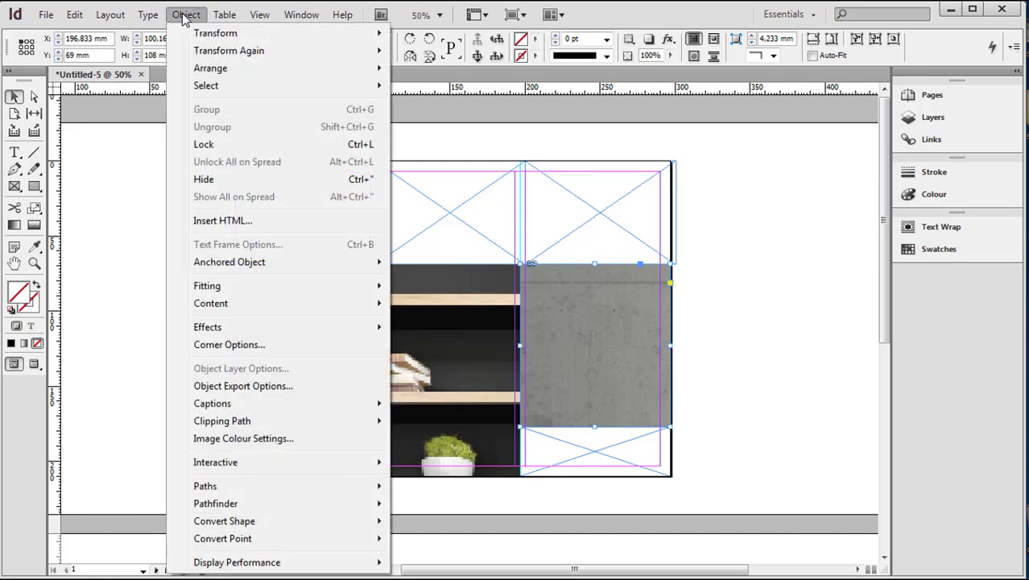
{"action": "mouse_move", "coordinate": [240, 286]}
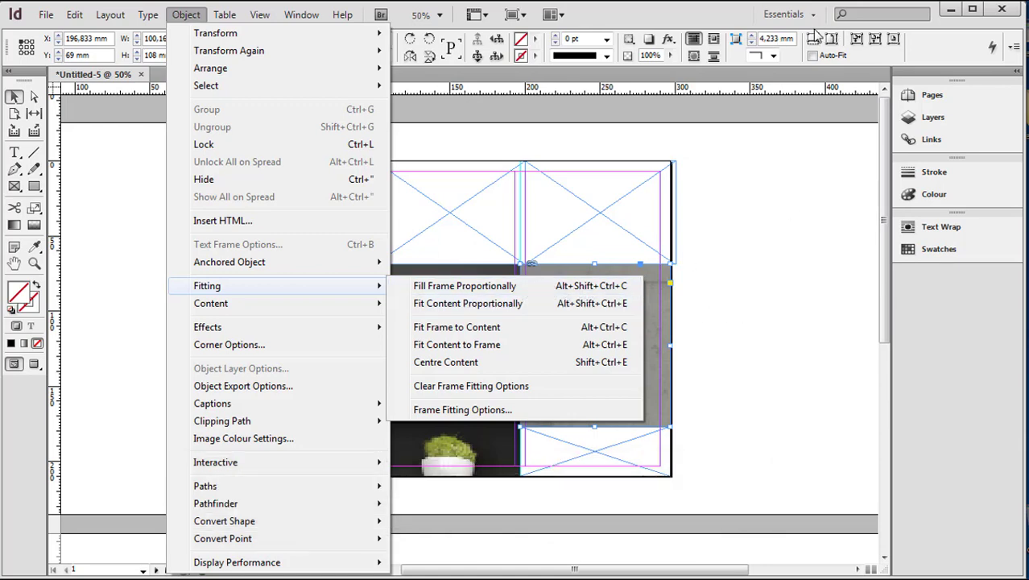
{"action": "left_click", "coordinate": [733, 311]}
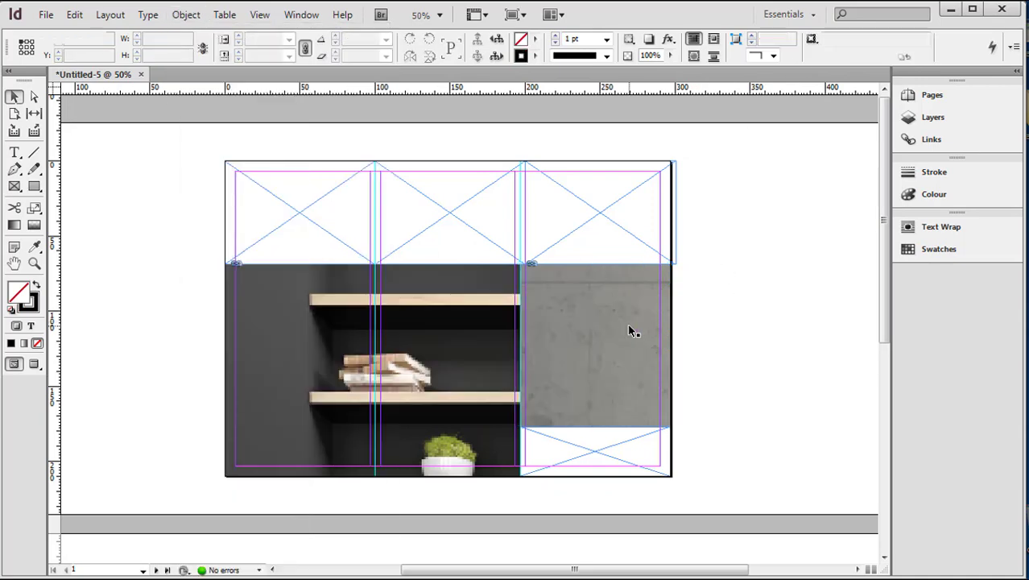
{"action": "left_click", "coordinate": [631, 328]}
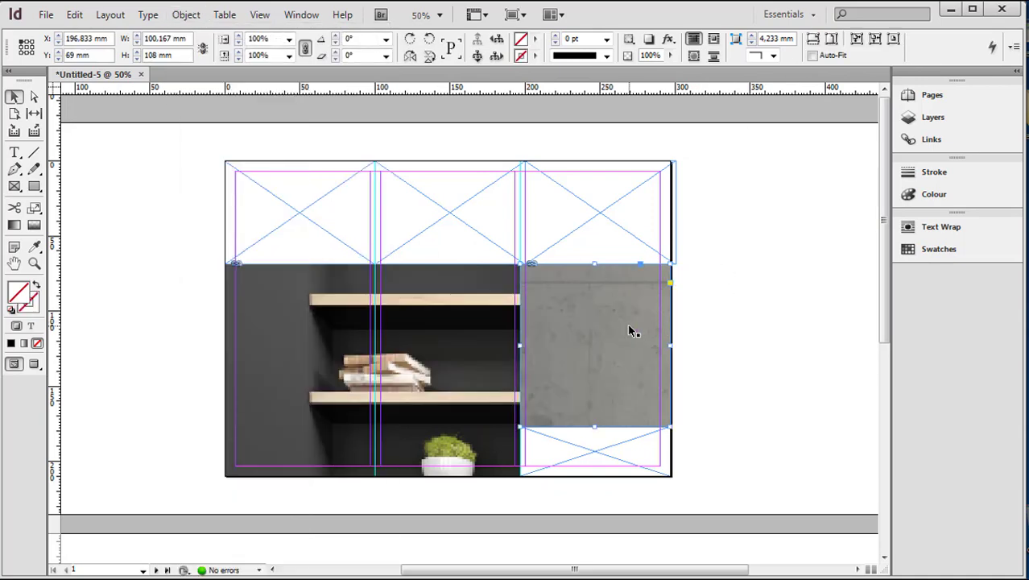
{"action": "key", "text": "ctrl+alt+shift+c"}
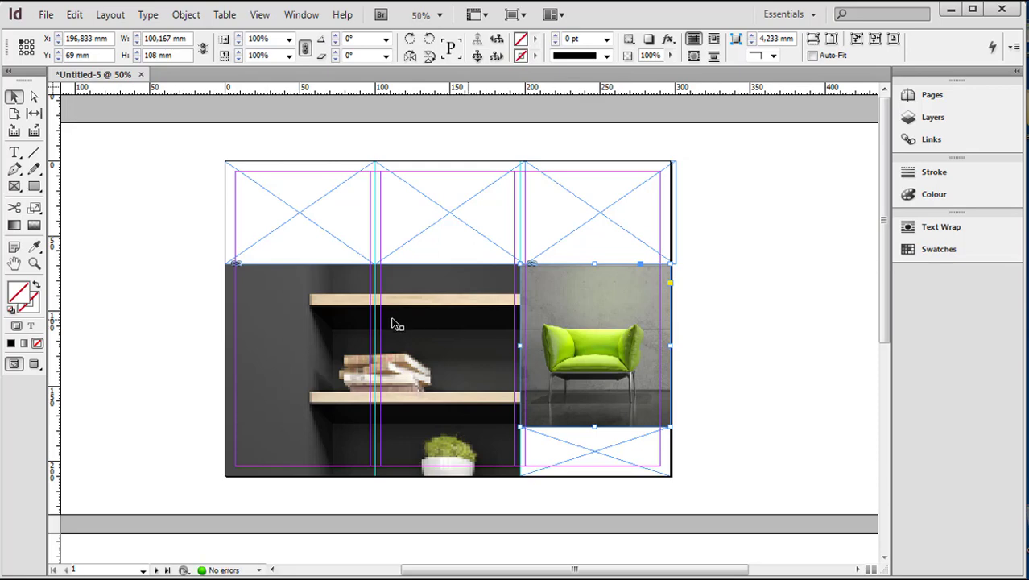
{"action": "left_click", "coordinate": [313, 329]}
{"action": "key", "text": "ctrl+alt+shift+c"}
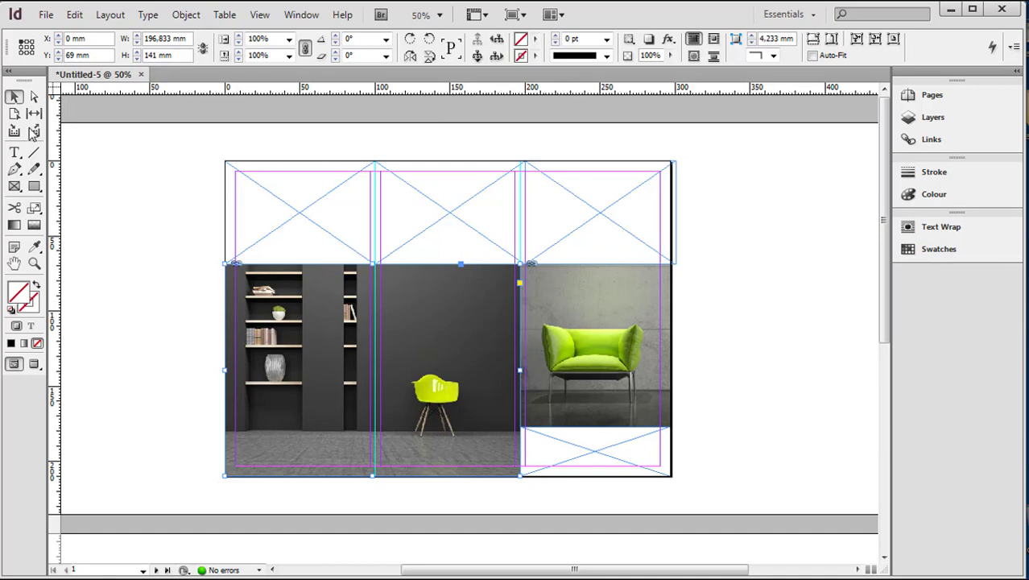
Fill the upper middle frame with the green sampled from the armchair's backrest using the Eyedropper.
{"action": "left_click", "coordinate": [411, 168]}
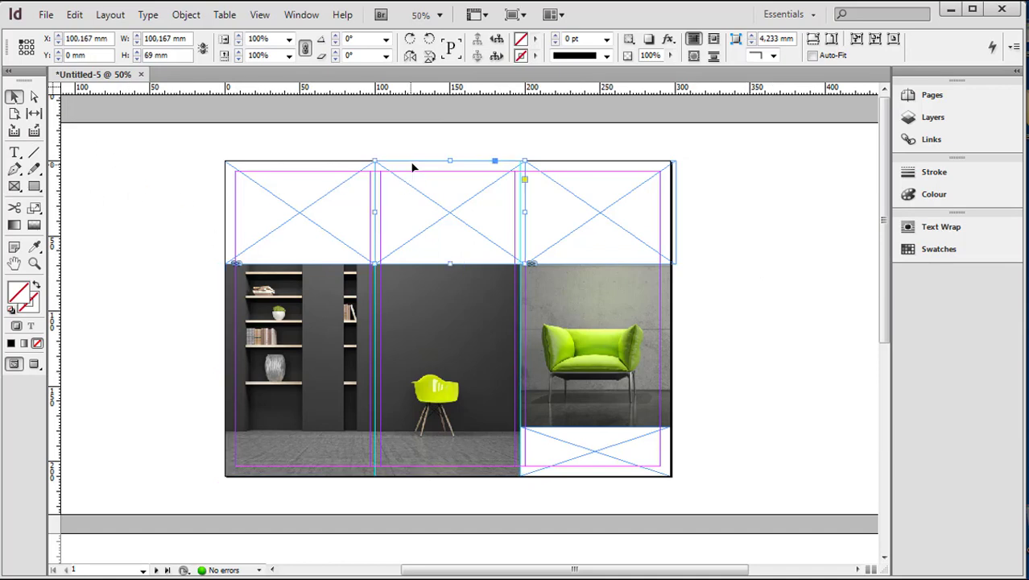
{"action": "left_click", "coordinate": [35, 248]}
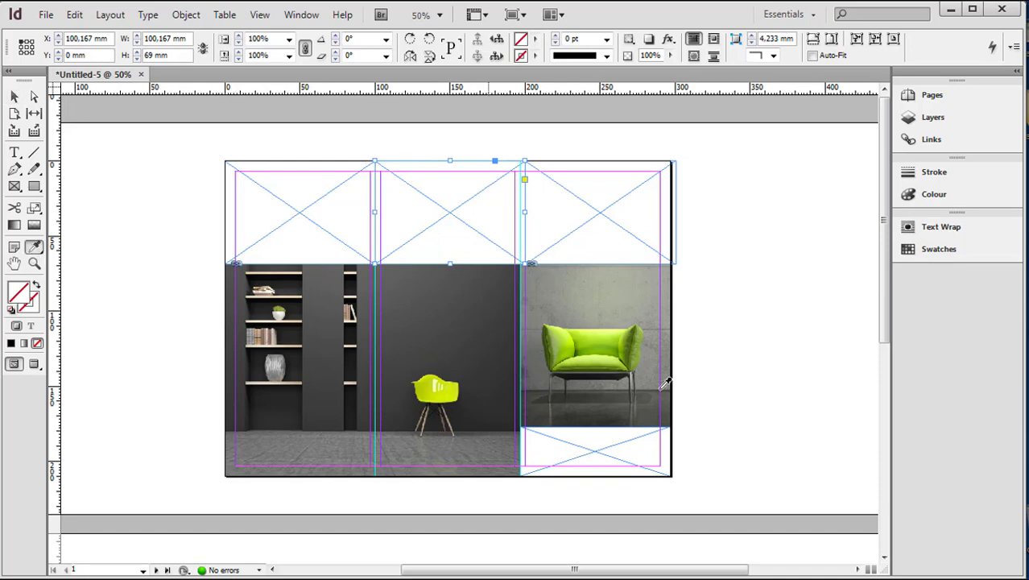
{"action": "left_click", "coordinate": [605, 339]}
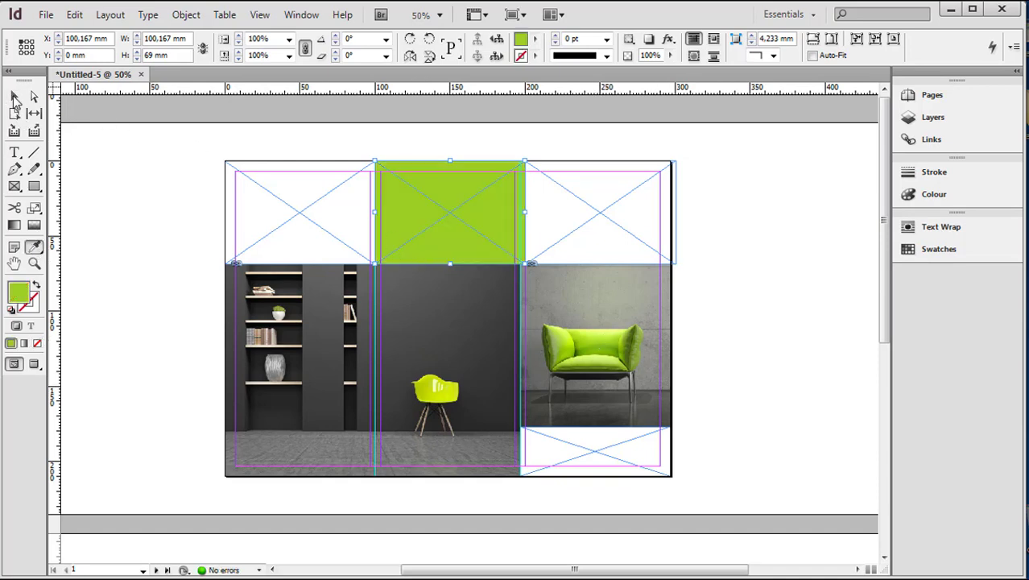
{"action": "left_click", "coordinate": [14, 97]}
Fill the small frame below the armchair image with the lighter green sampled from the upper edge of the armchair's backrest.
{"action": "left_click", "coordinate": [659, 476]}
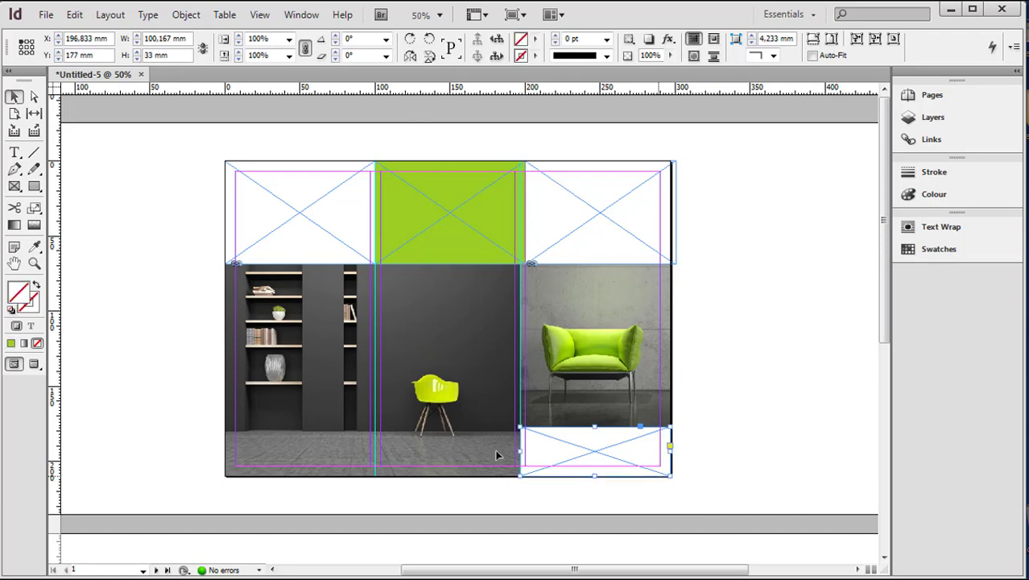
{"action": "left_click", "coordinate": [34, 247]}
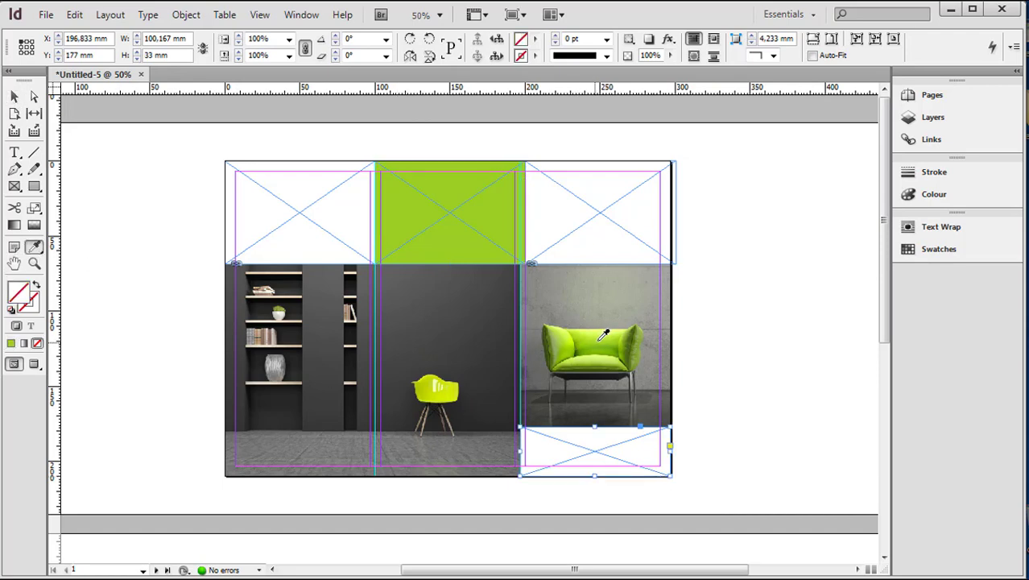
{"action": "left_click", "coordinate": [602, 330]}
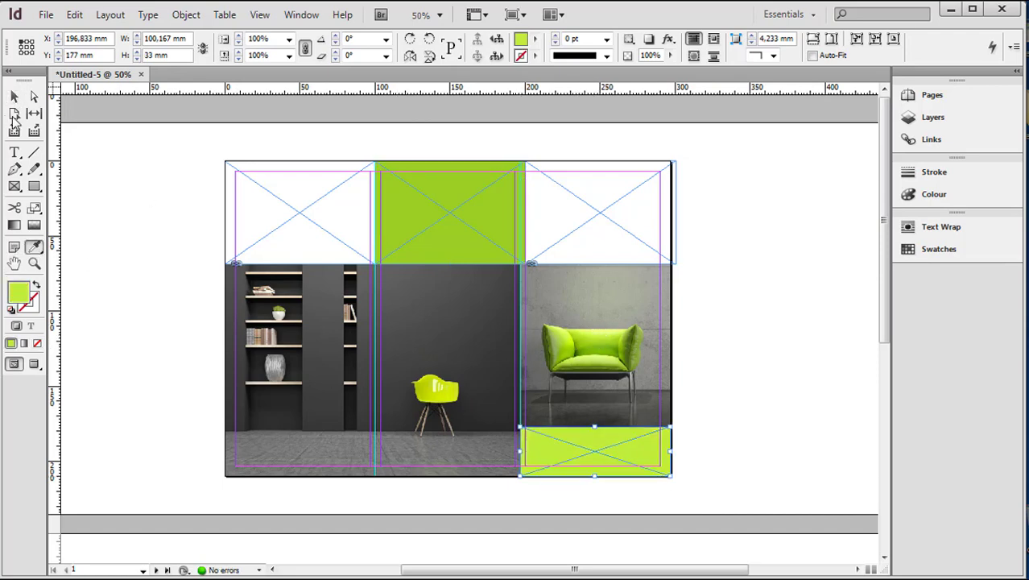
{"action": "key", "text": "v"}
Fill the right panel's upper frame with the [Black] swatch and deselect it.
{"action": "left_click", "coordinate": [583, 167]}
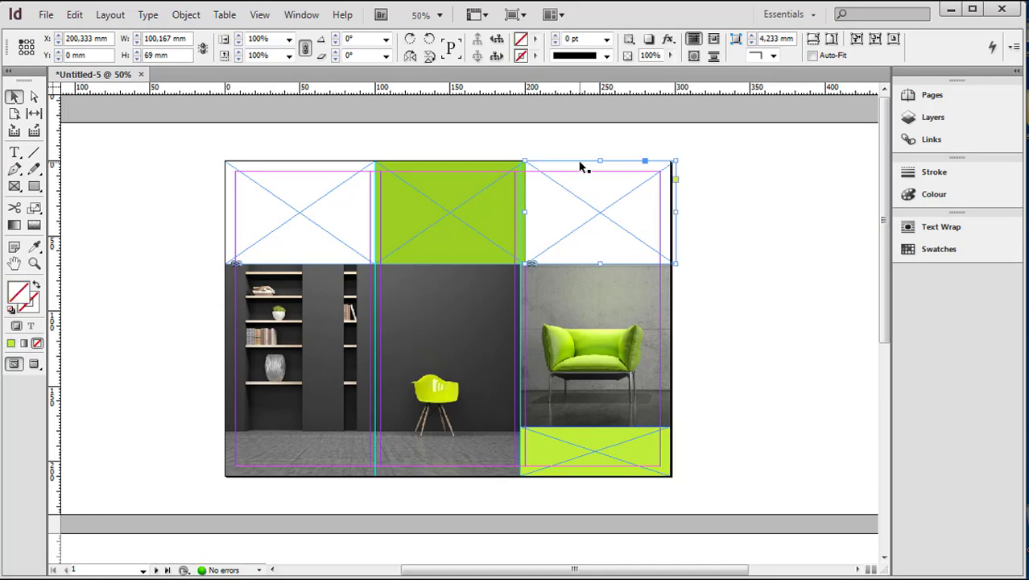
{"action": "left_click", "coordinate": [534, 38]}
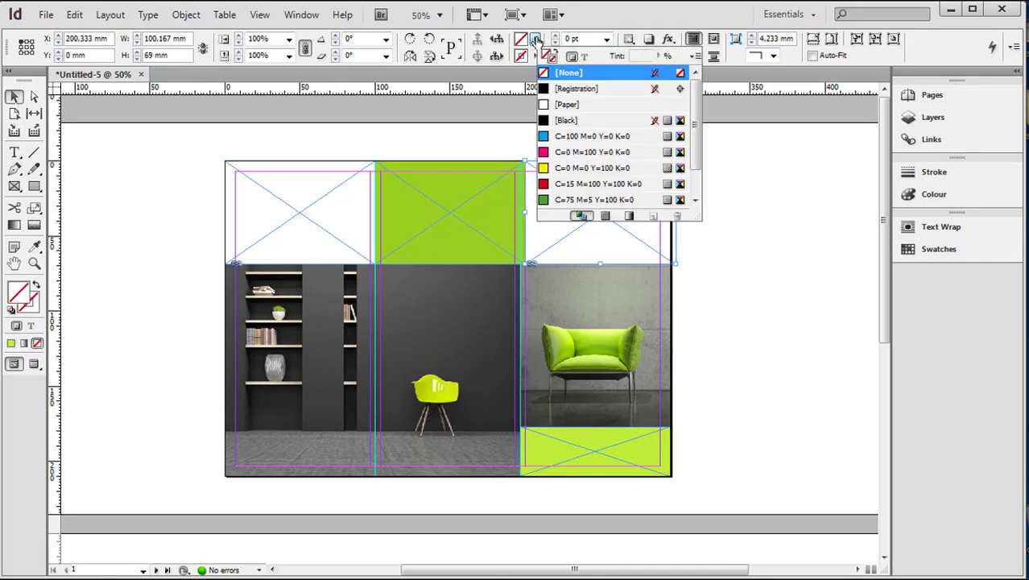
{"action": "left_click", "coordinate": [545, 121]}
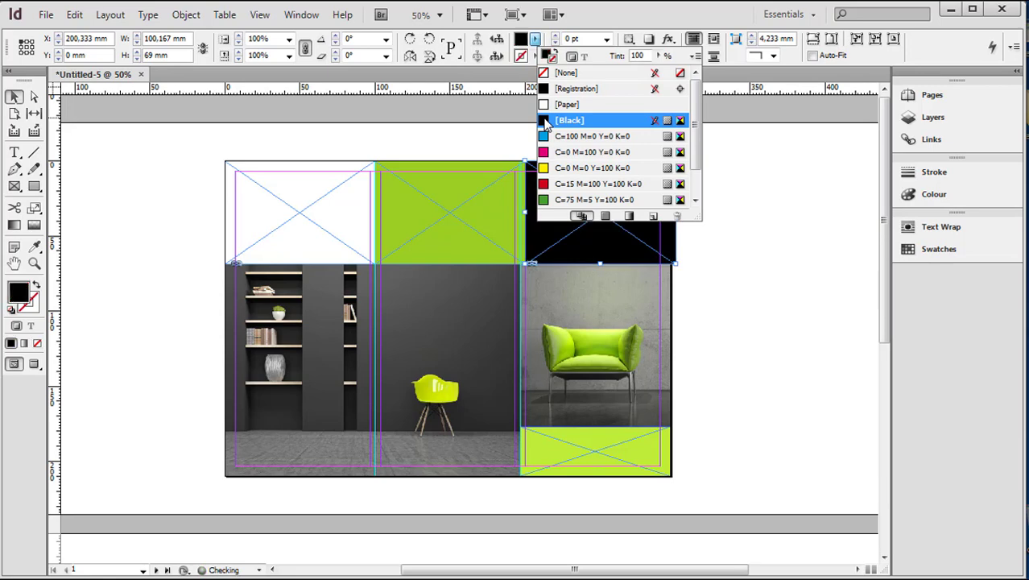
{"action": "left_click", "coordinate": [734, 269]}
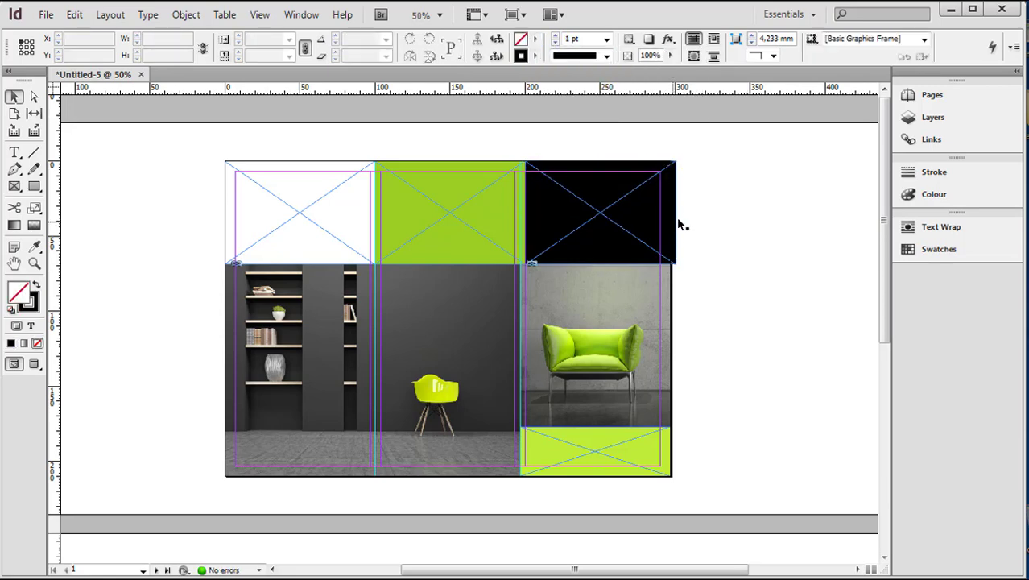
Narrow the black upper frame to about 97 mm wide so its outer edge meets the page edge.
{"action": "left_click", "coordinate": [35, 264]}
{"action": "left_click", "coordinate": [651, 267]}
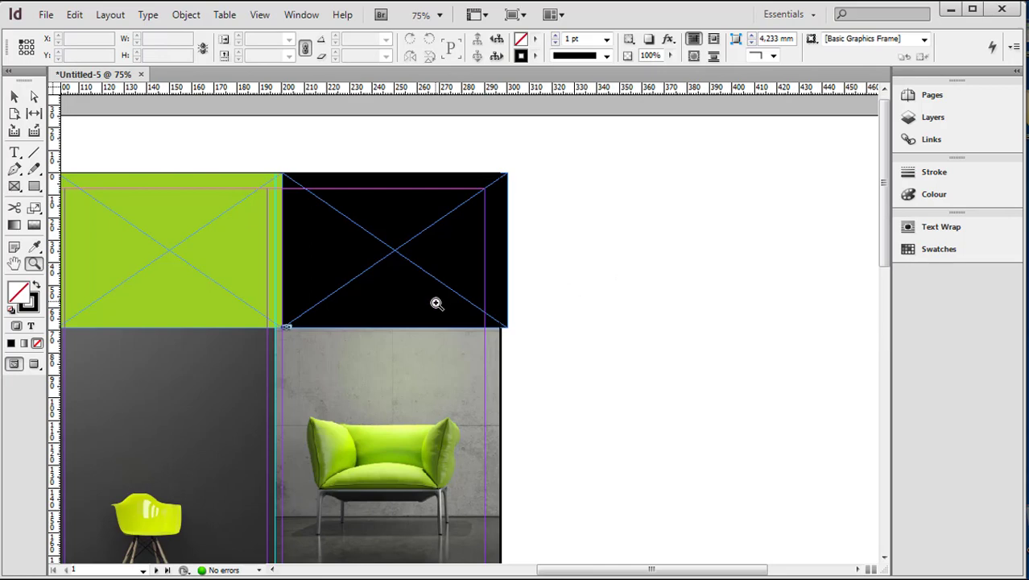
{"action": "left_click", "coordinate": [16, 97]}
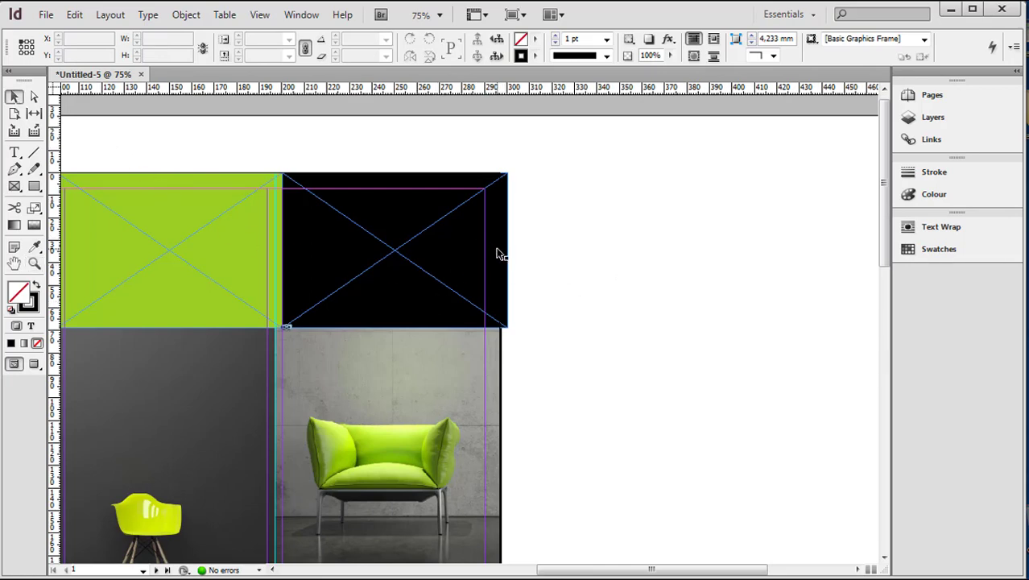
{"action": "left_click", "coordinate": [504, 250]}
{"action": "left_click_drag", "start_coordinate": [510, 250], "coordinate": [500, 250]}
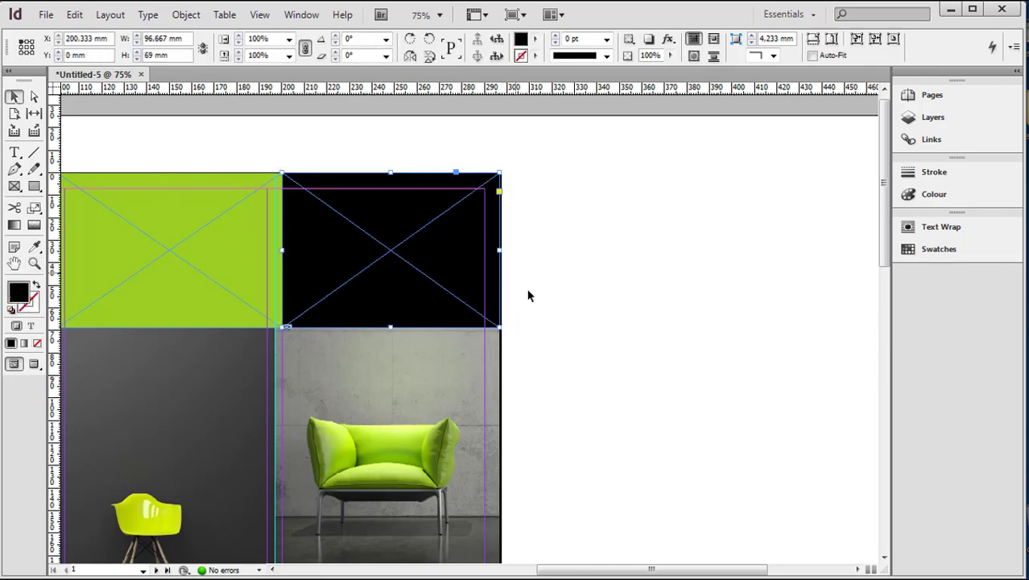
{"action": "left_click", "coordinate": [557, 347]}
Resize the green and black upper frames so their shared edge sits on the second fold guide.
{"action": "left_click", "coordinate": [260, 267]}
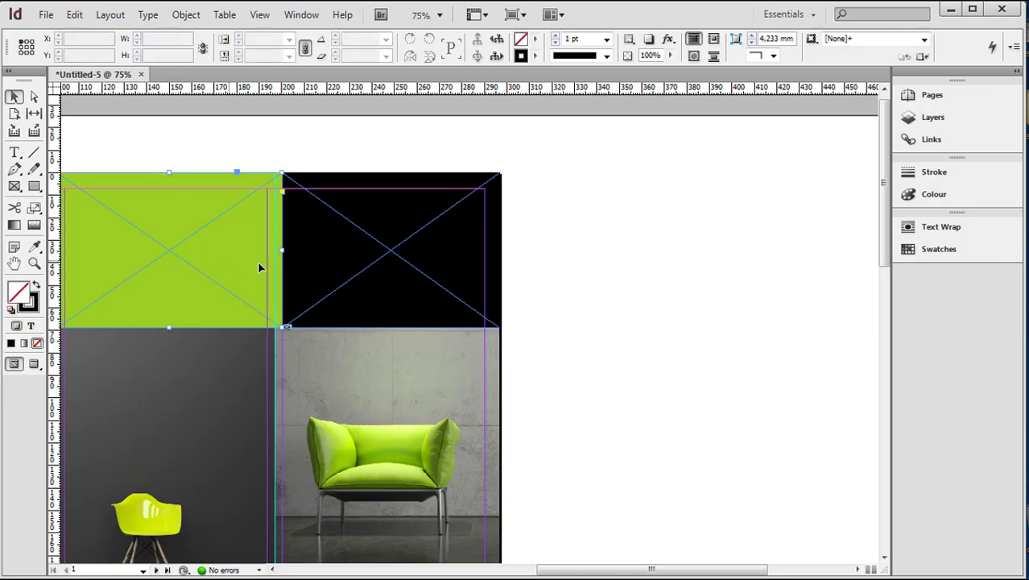
{"action": "left_click_drag", "start_coordinate": [281, 250], "coordinate": [275, 253]}
{"action": "left_click", "coordinate": [302, 256]}
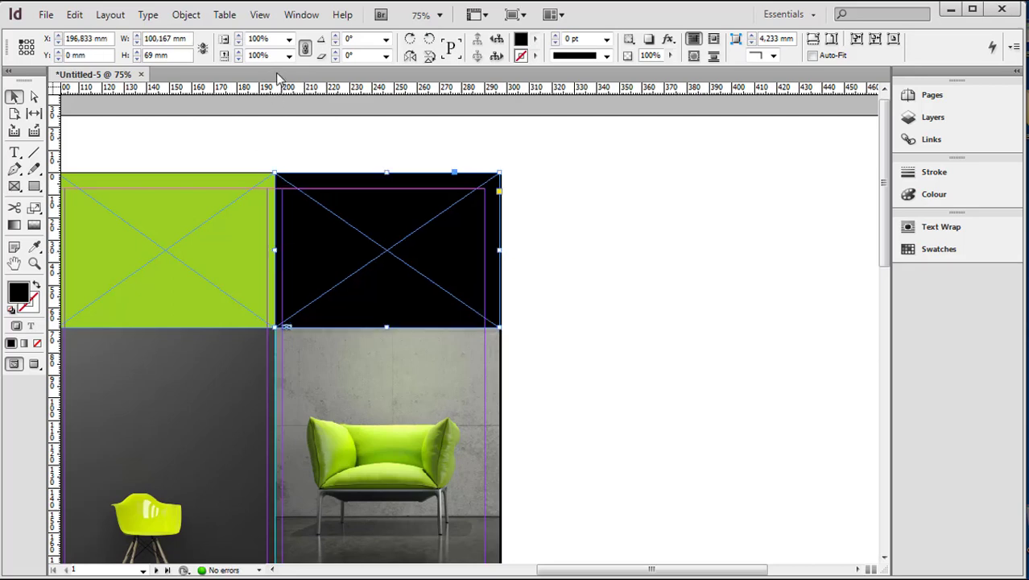
{"action": "left_click", "coordinate": [573, 429]}
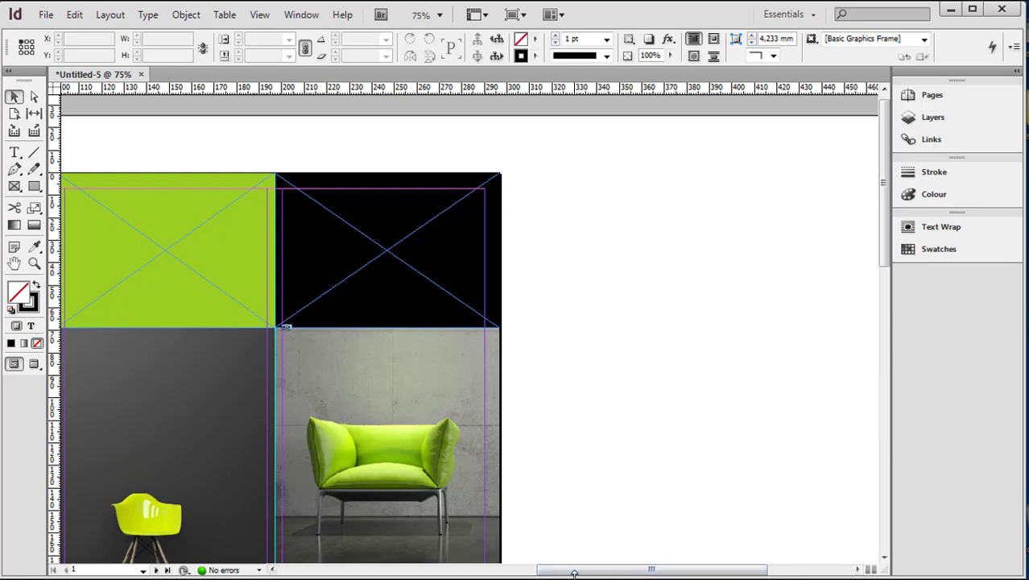
Draw a rectangle frame about 93 × 74 mm at the foot of page 2's first column, starting at the left margin.
{"action": "left_click_drag", "start_coordinate": [574, 573], "coordinate": [518, 570]}
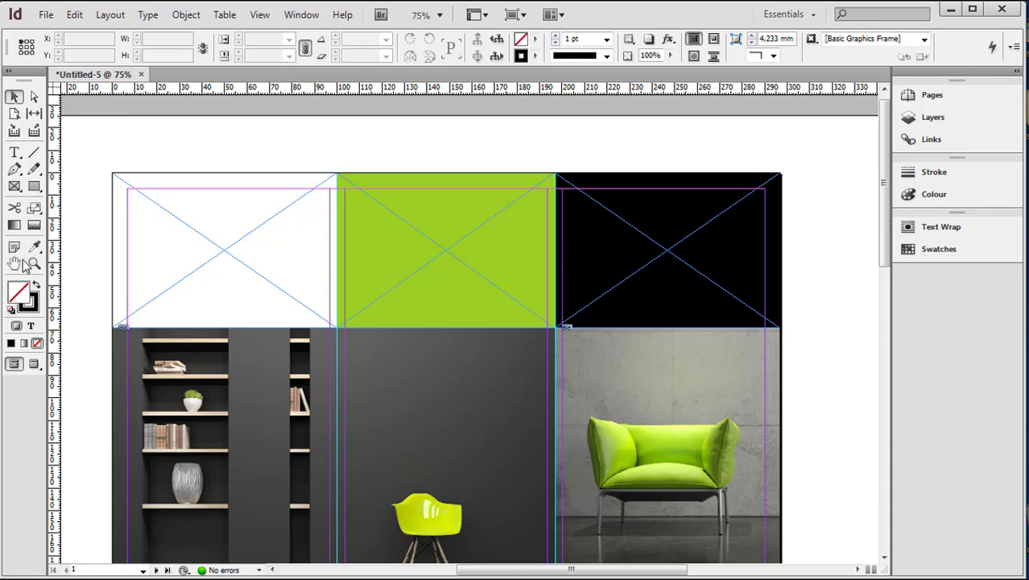
{"action": "left_click", "coordinate": [34, 264]}
{"action": "left_click", "coordinate": [544, 364], "text": "alt"}
{"action": "left_click", "coordinate": [444, 347], "text": "alt"}
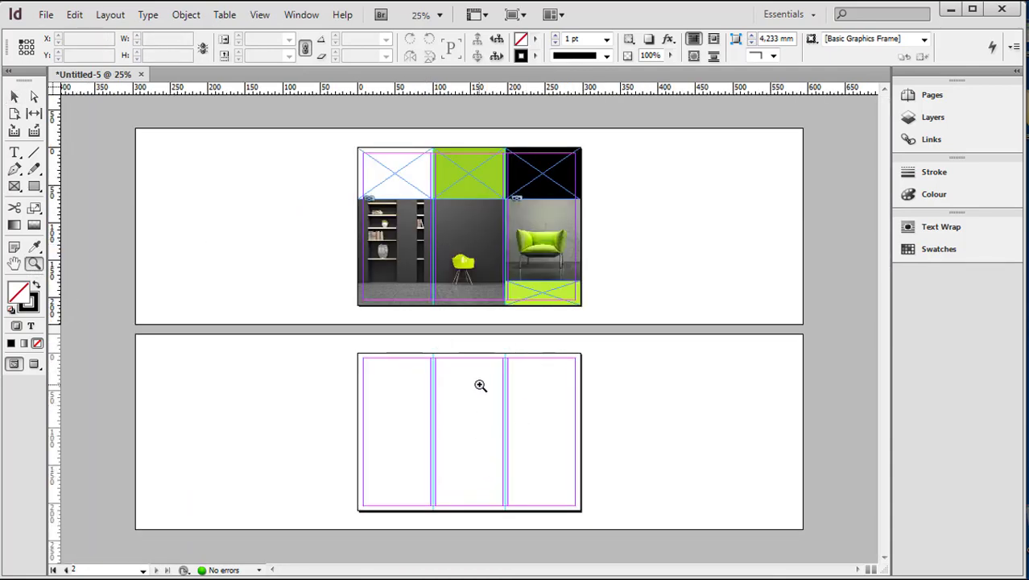
{"action": "left_click", "coordinate": [474, 419]}
{"action": "scroll", "coordinate": [455, 422], "scroll_direction": "down", "scroll_amount": 1}
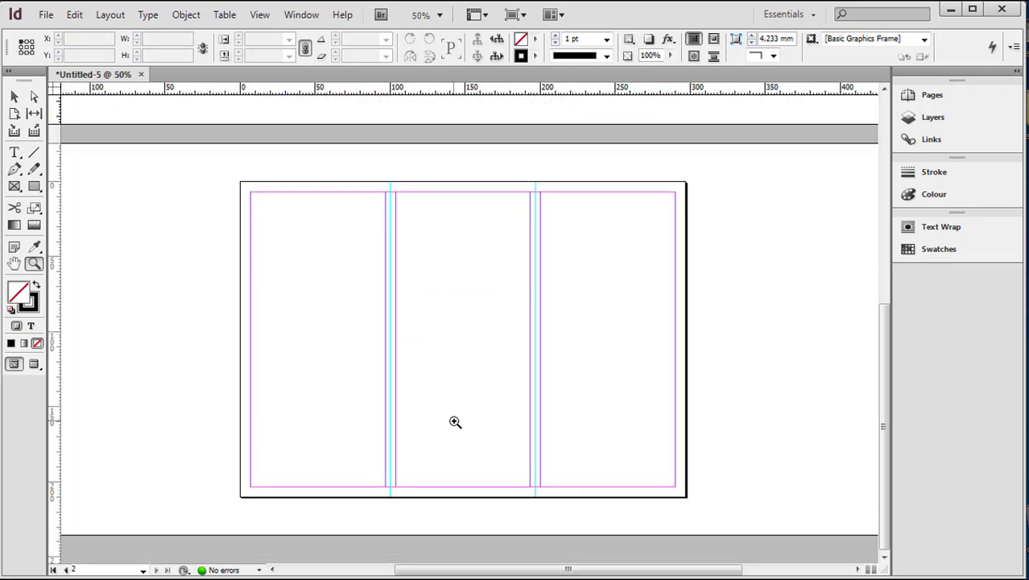
{"action": "left_click", "coordinate": [455, 422]}
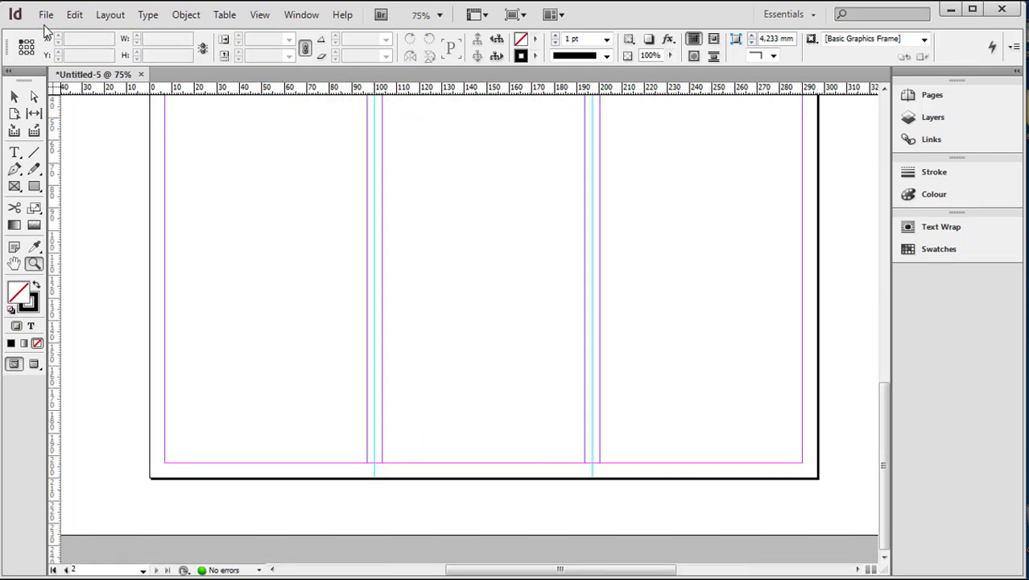
{"action": "left_click", "coordinate": [14, 187]}
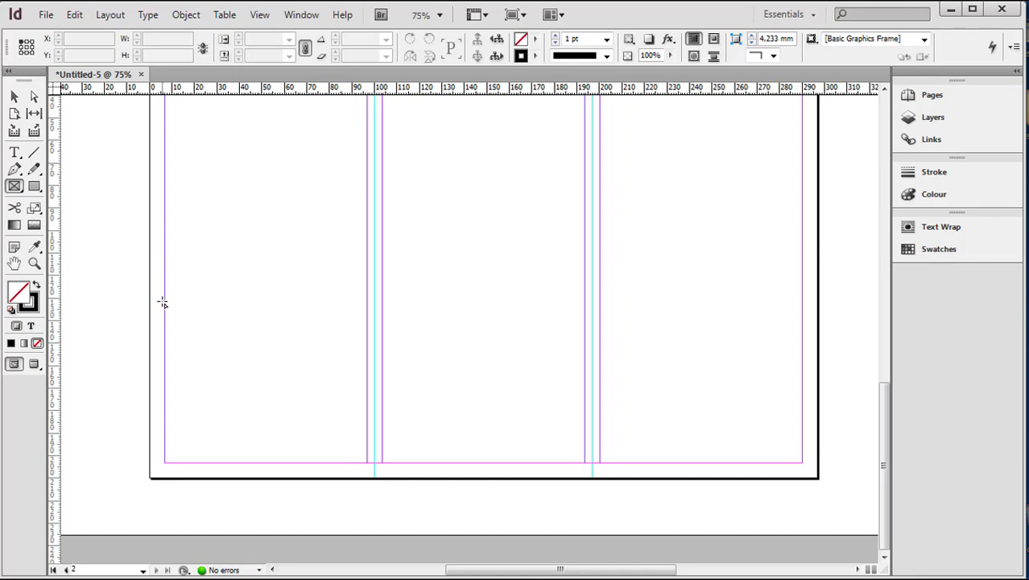
{"action": "left_click_drag", "start_coordinate": [164, 297], "coordinate": [374, 461]}
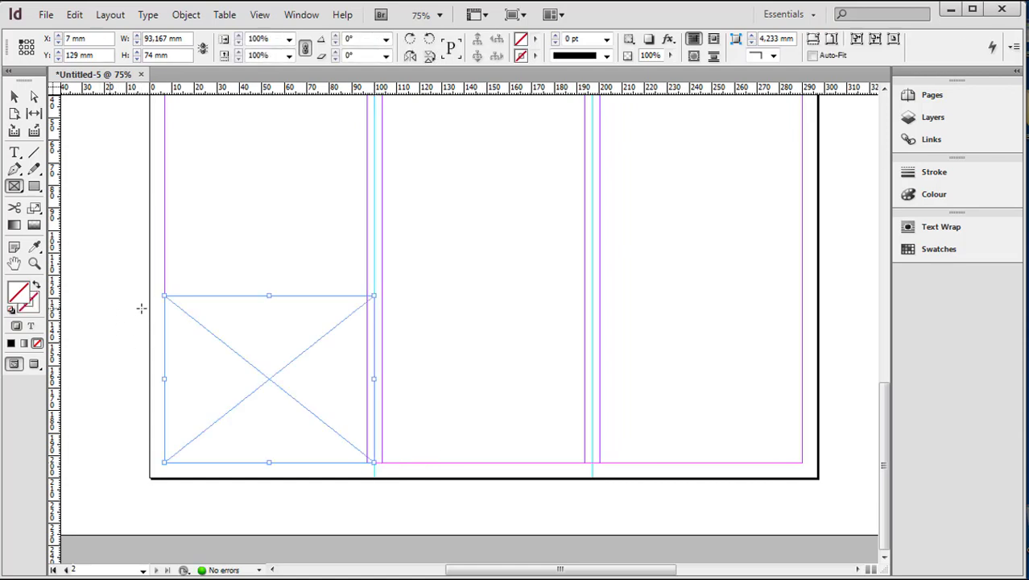
Narrow the page 2 frame to the first column's width and duplicate it at the same height into the other two columns.
{"action": "left_click", "coordinate": [13, 96]}
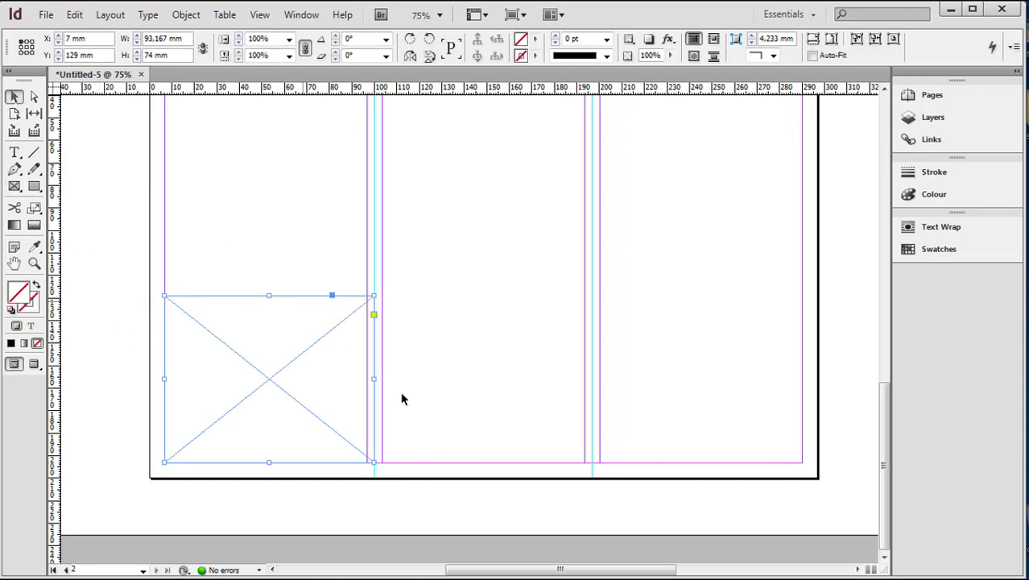
{"action": "left_click_drag", "start_coordinate": [374, 377], "coordinate": [366, 381]}
{"action": "key", "text": "alt"}
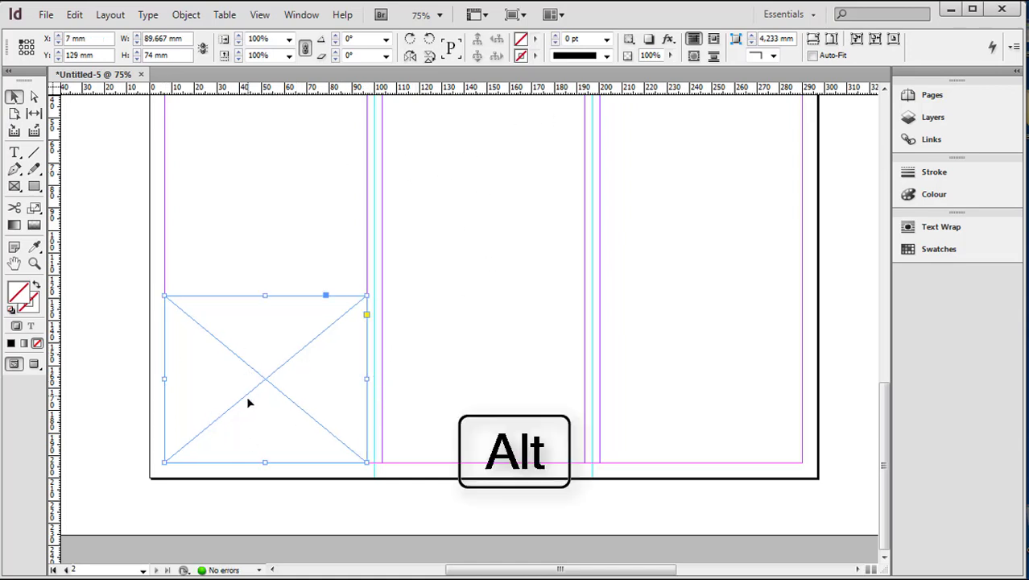
{"action": "left_click_drag", "start_coordinate": [225, 298], "coordinate": [666, 295]}
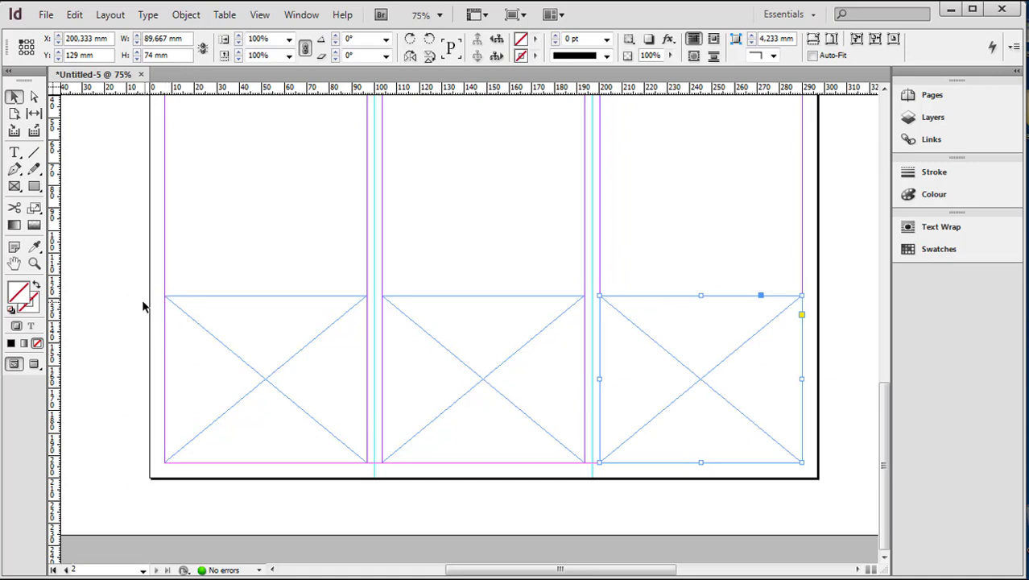
{"action": "scroll", "coordinate": [391, 374], "scroll_direction": "up", "scroll_amount": 2}
{"action": "scroll", "coordinate": [394, 377], "scroll_direction": "down", "scroll_amount": 2}
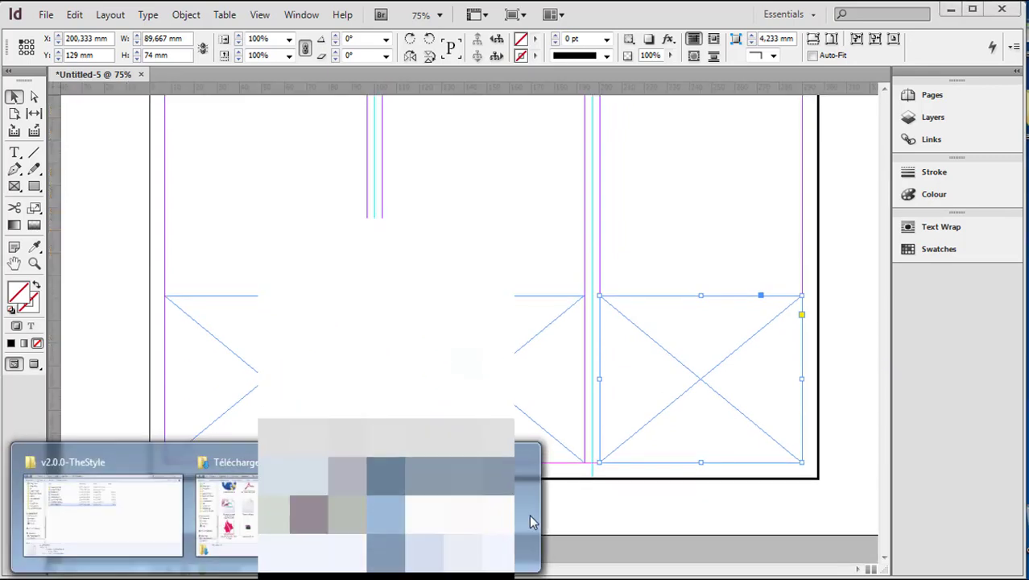
Load Chair 3.jpg, Chair 4.jpg and Chair 5.jpg from the make-brochure folder and place them in the three page 2 frames in order.
{"action": "left_click", "coordinate": [531, 520]}
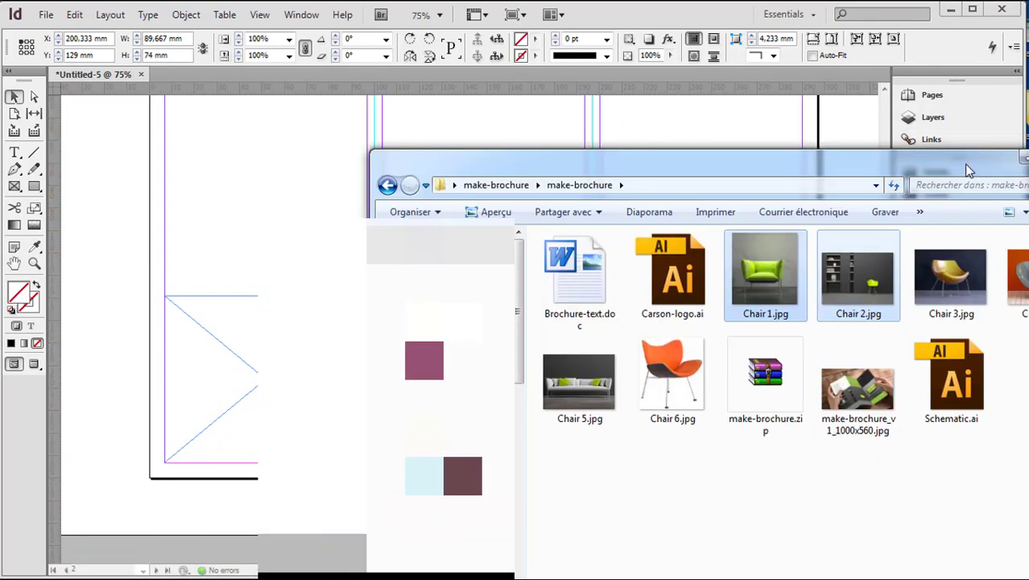
{"action": "left_click_drag", "start_coordinate": [964, 163], "coordinate": [884, 169]}
{"action": "left_click", "coordinate": [884, 299]}
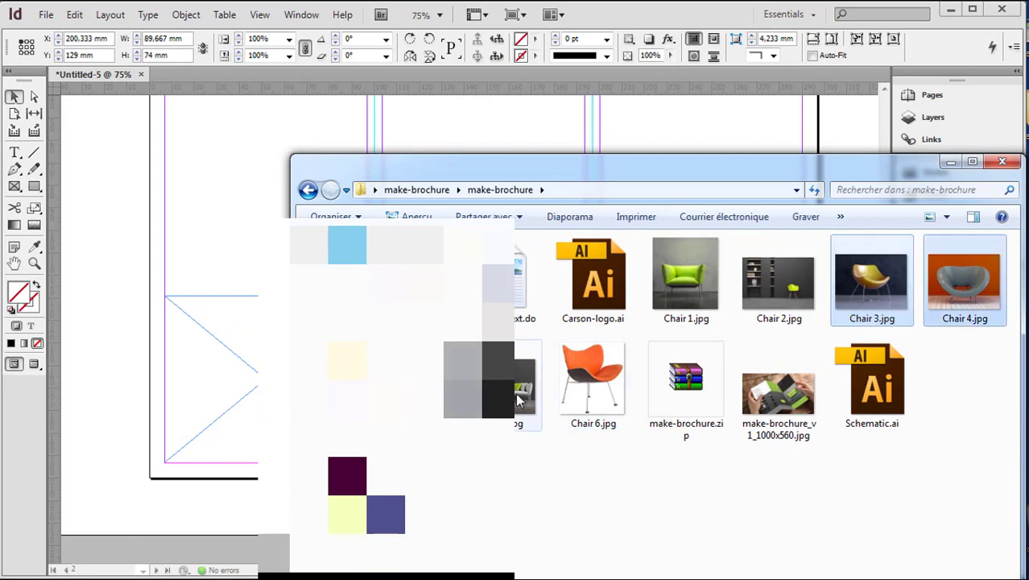
{"action": "left_click_drag", "start_coordinate": [644, 170], "coordinate": [926, 190]}
{"action": "left_click", "coordinate": [799, 411]}
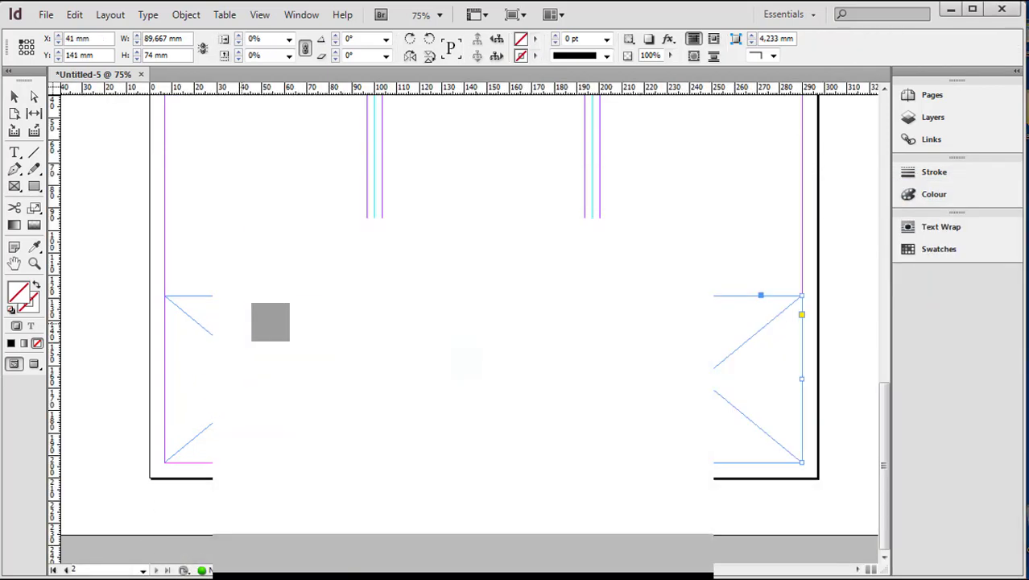
{"action": "left_click", "coordinate": [254, 306]}
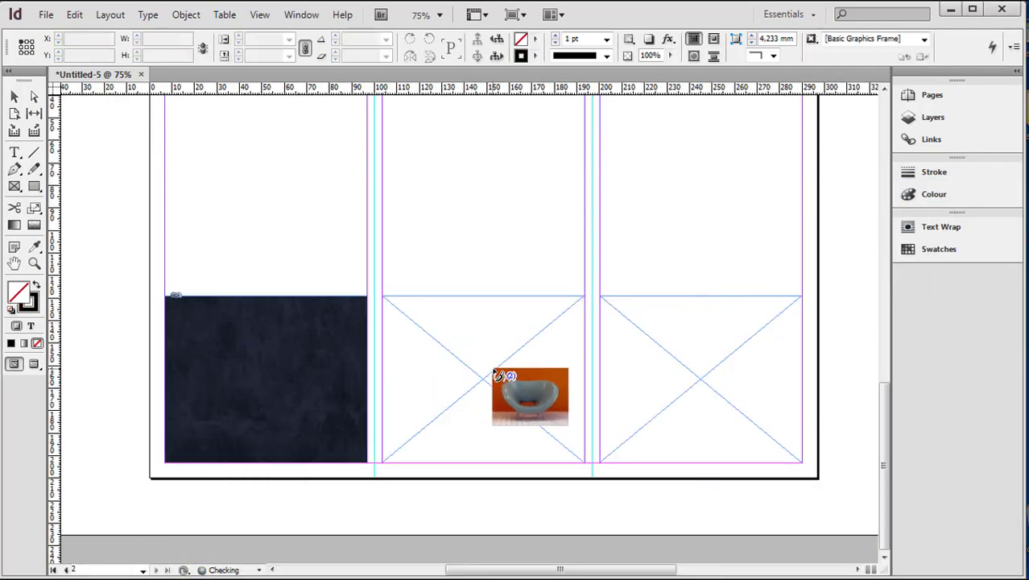
{"action": "left_click", "coordinate": [585, 367]}
{"action": "left_click", "coordinate": [690, 341]}
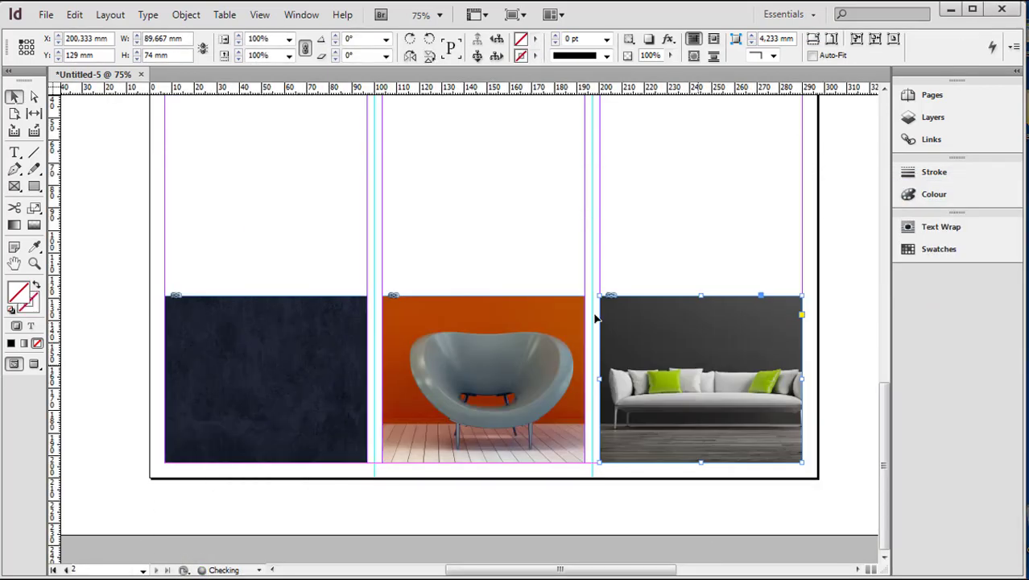
Apply Fill Frame Proportionally to the three chair and sofa images on page 2.
{"action": "left_click", "coordinate": [14, 96]}
{"action": "left_click_drag", "start_coordinate": [109, 331], "coordinate": [843, 440]}
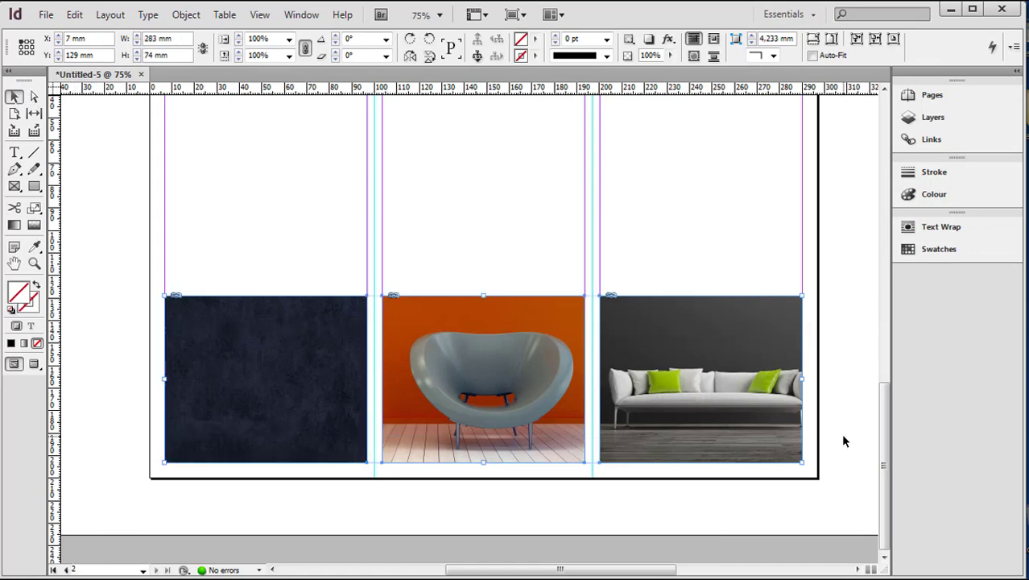
{"action": "key", "text": "ctrl+alt+shift+c"}
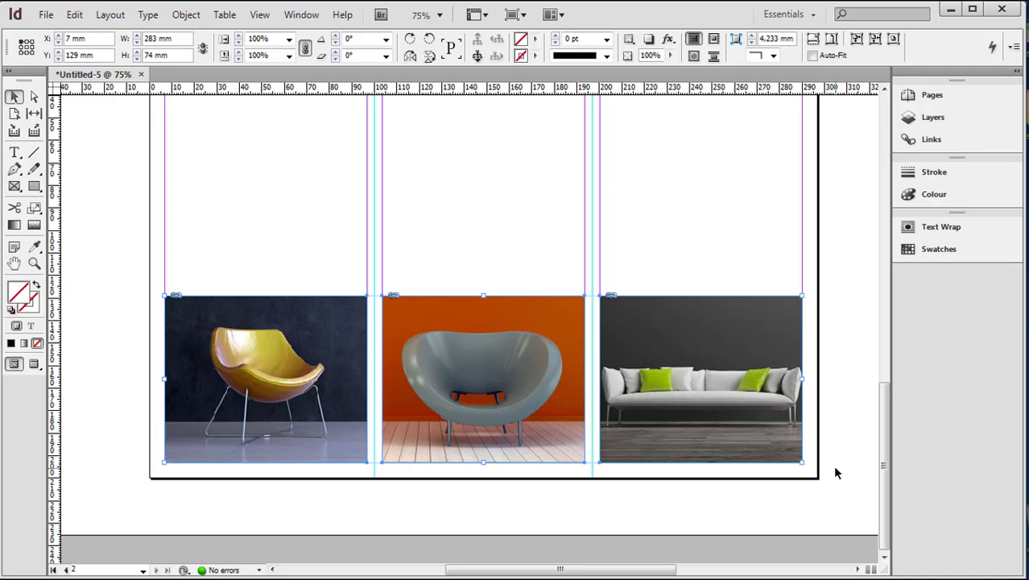
Create a 50 × 13 mm text frame on the pasteboard beside page 1's light green frame and enter "CARSON".
{"action": "scroll", "coordinate": [834, 472], "scroll_direction": "up", "scroll_amount": 10}
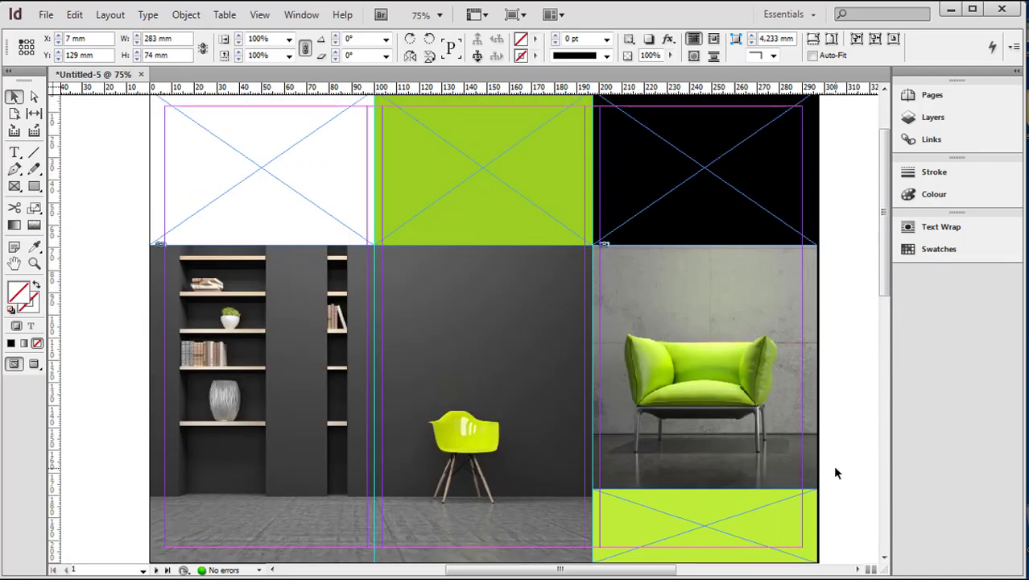
{"action": "scroll", "coordinate": [836, 473], "scroll_direction": "up", "scroll_amount": 2}
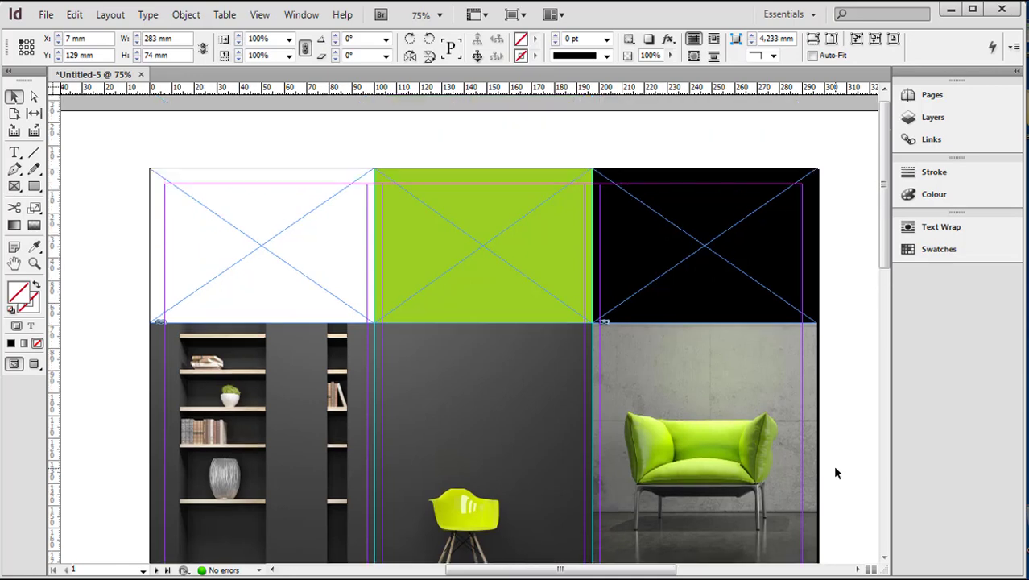
{"action": "scroll", "coordinate": [836, 473], "scroll_direction": "down", "scroll_amount": 1}
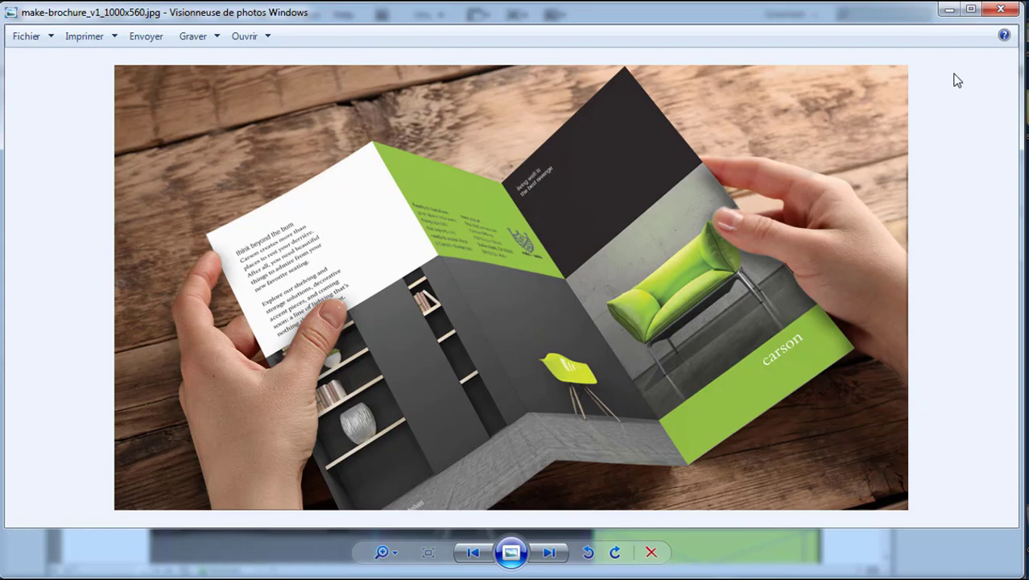
{"action": "left_click", "coordinate": [950, 11]}
{"action": "scroll", "coordinate": [823, 362], "scroll_direction": "down", "scroll_amount": 3}
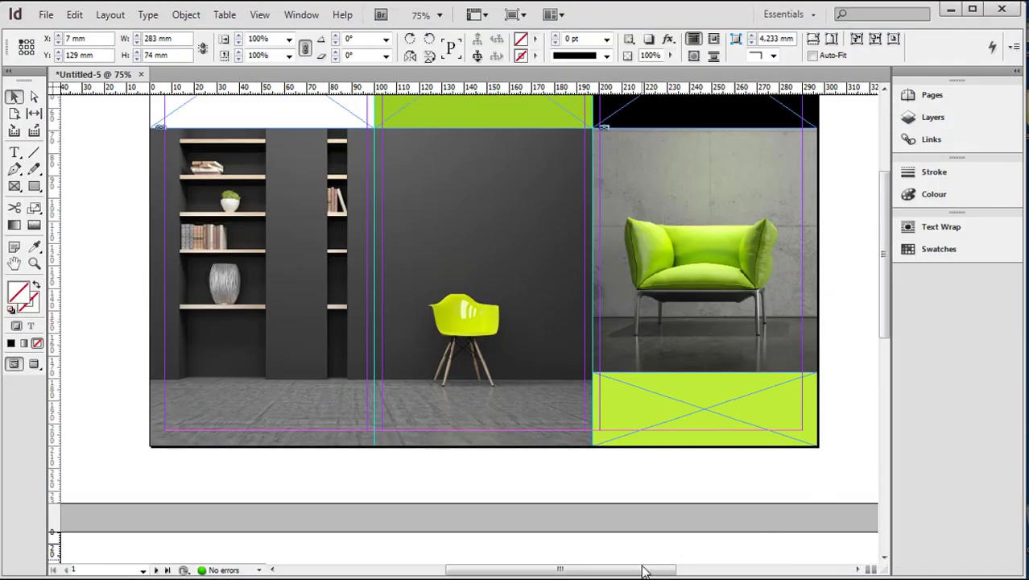
{"action": "left_click_drag", "start_coordinate": [645, 570], "coordinate": [687, 570]}
{"action": "left_click", "coordinate": [16, 153]}
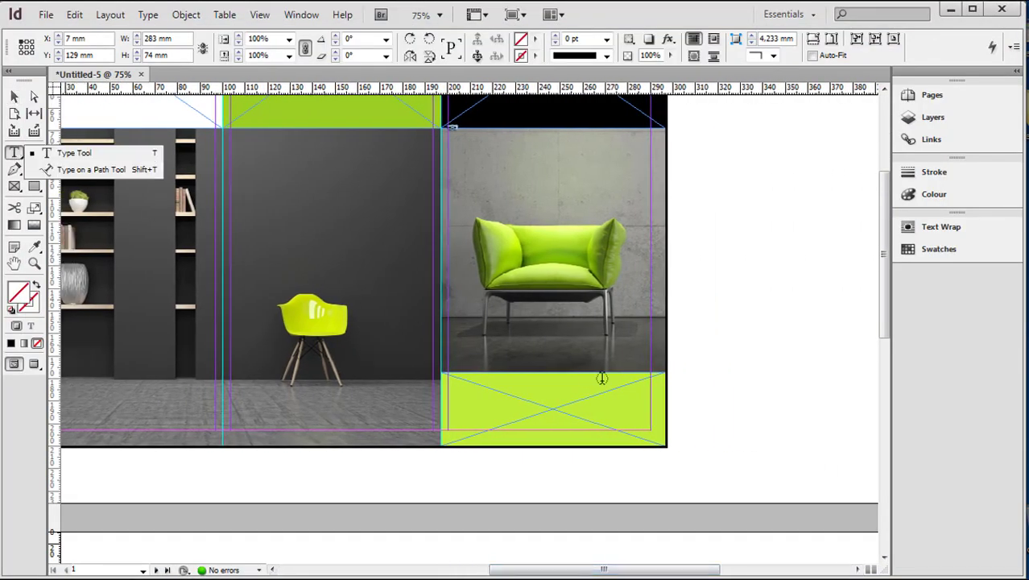
{"action": "left_click_drag", "start_coordinate": [697, 388], "coordinate": [811, 416]}
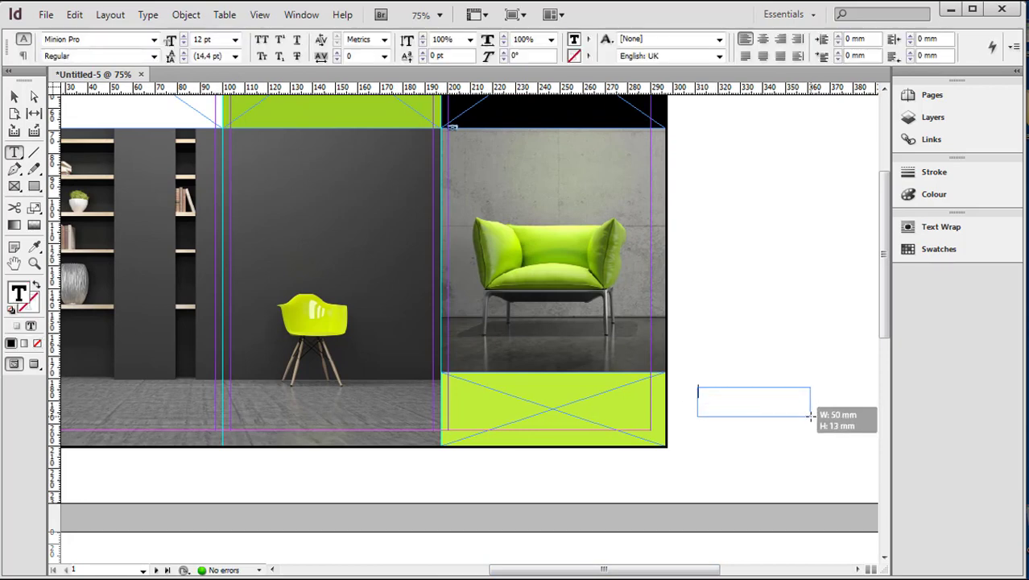
{"action": "type", "text": "CARSON"}
Format the CARSON text as right-aligned, Bold, 15 pt and coloured with the [Paper] swatch.
{"action": "left_click_drag", "start_coordinate": [764, 392], "coordinate": [649, 395]}
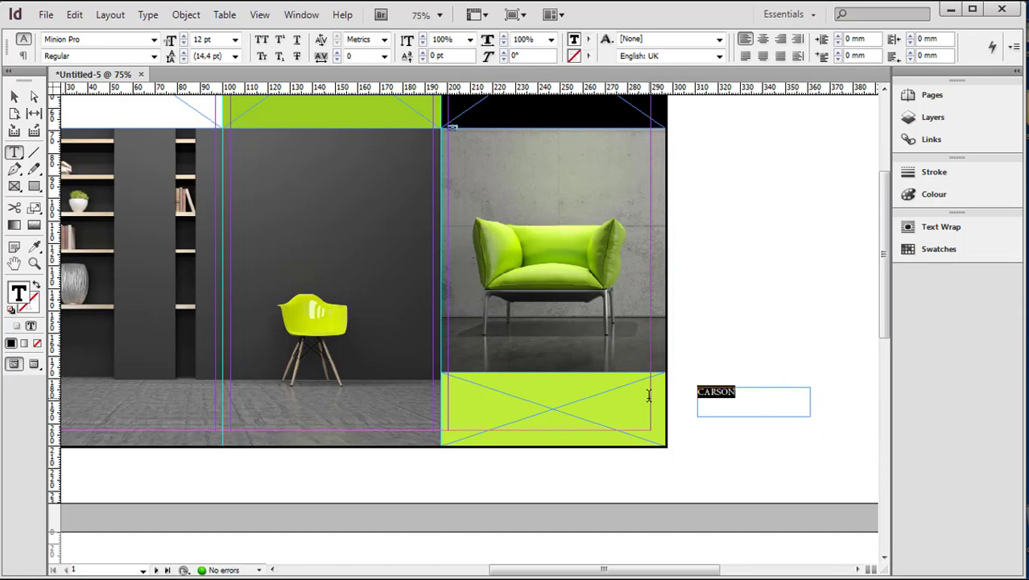
{"action": "left_click", "coordinate": [780, 39]}
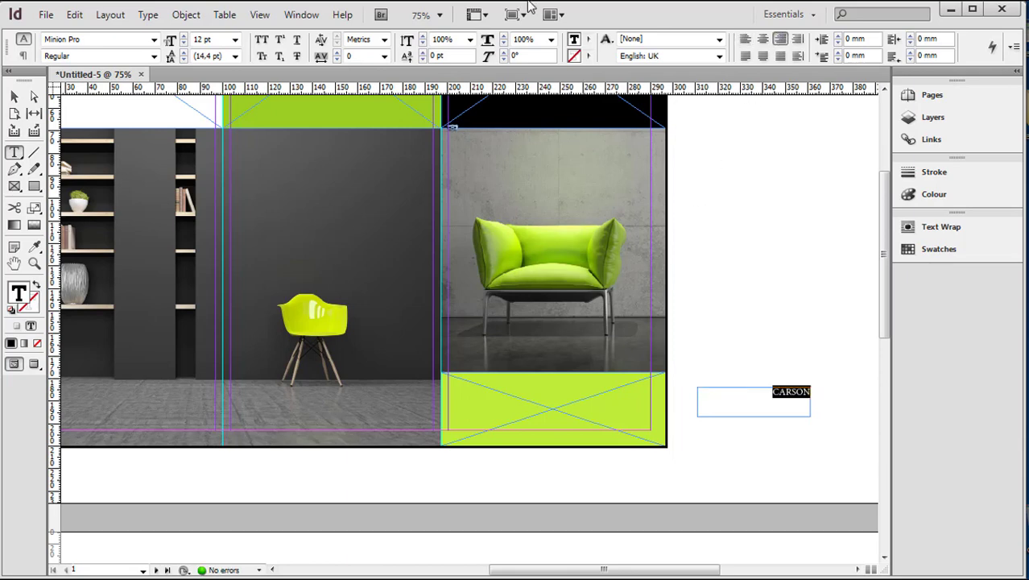
{"action": "left_click", "coordinate": [154, 56]}
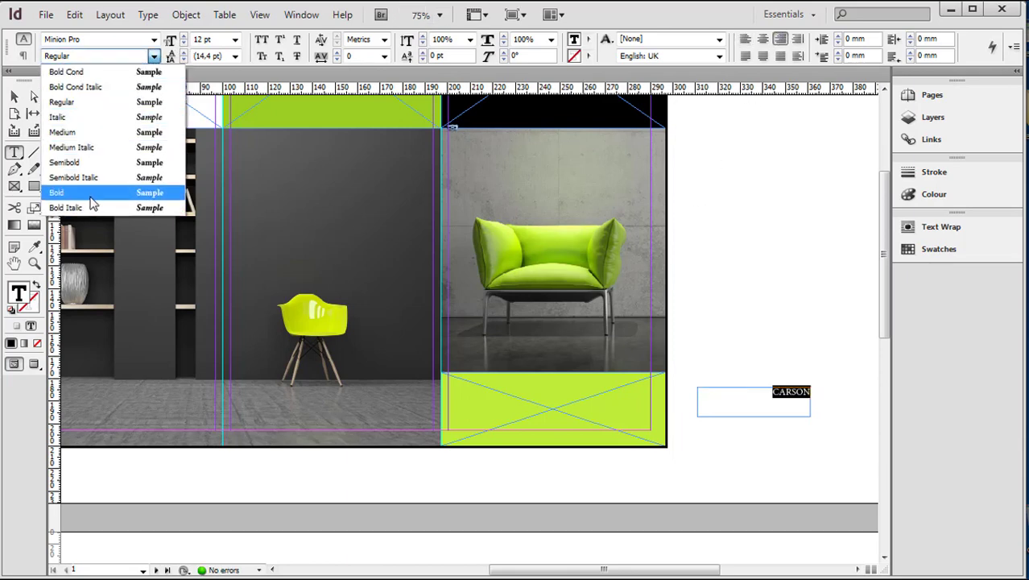
{"action": "left_click", "coordinate": [91, 193]}
{"action": "left_click", "coordinate": [184, 36]}
{"action": "left_click", "coordinate": [184, 36]}
{"action": "left_click", "coordinate": [185, 37]}
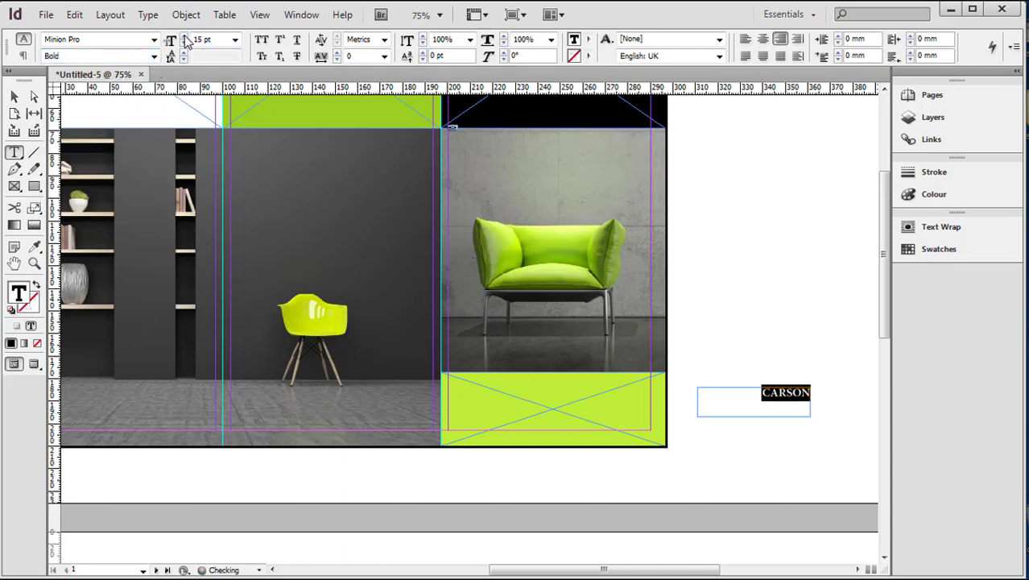
{"action": "left_click", "coordinate": [590, 41]}
{"action": "left_click", "coordinate": [597, 106]}
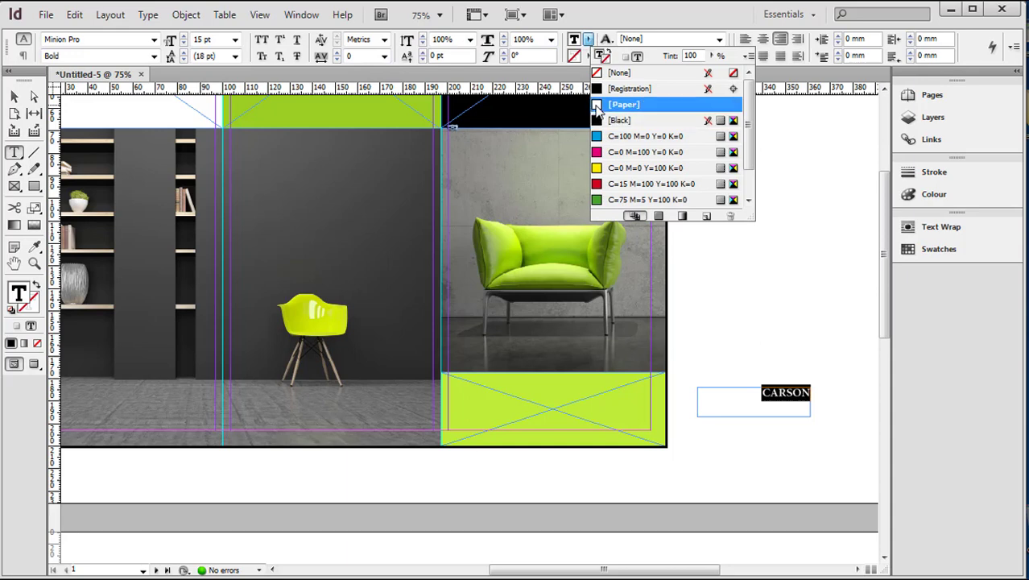
Move the CARSON text frame into the light green frame at X 240 mm, Y 180.5 mm, and check it without guides in Preview mode.
{"action": "left_click", "coordinate": [15, 95]}
{"action": "left_click", "coordinate": [768, 391]}
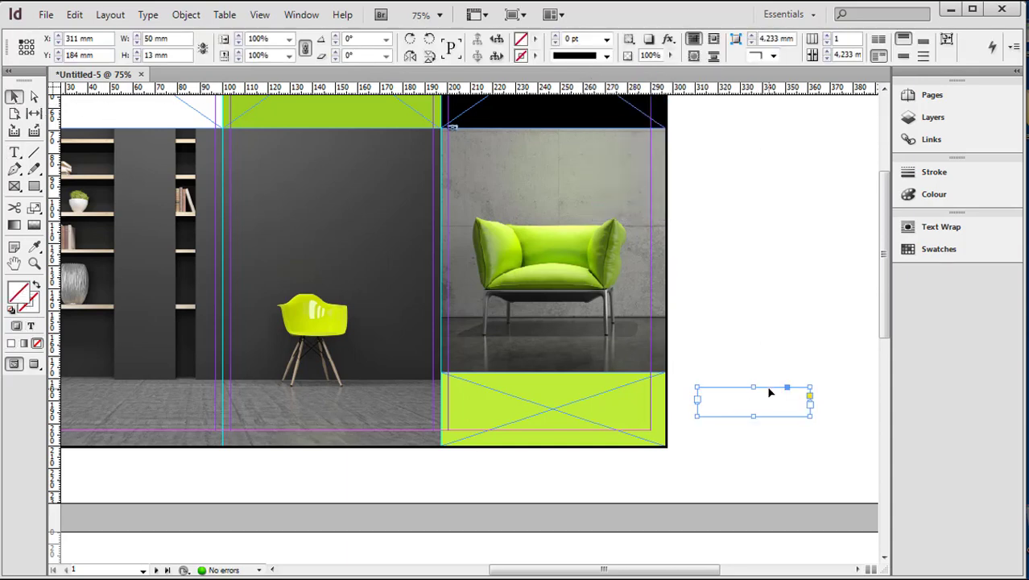
{"action": "left_click_drag", "start_coordinate": [769, 391], "coordinate": [608, 383]}
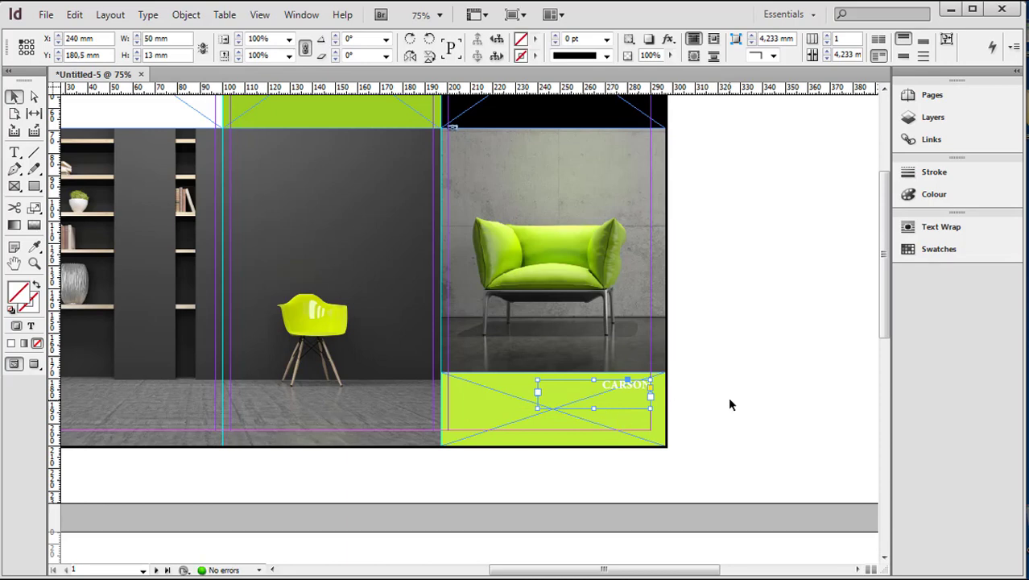
{"action": "left_click", "coordinate": [707, 484]}
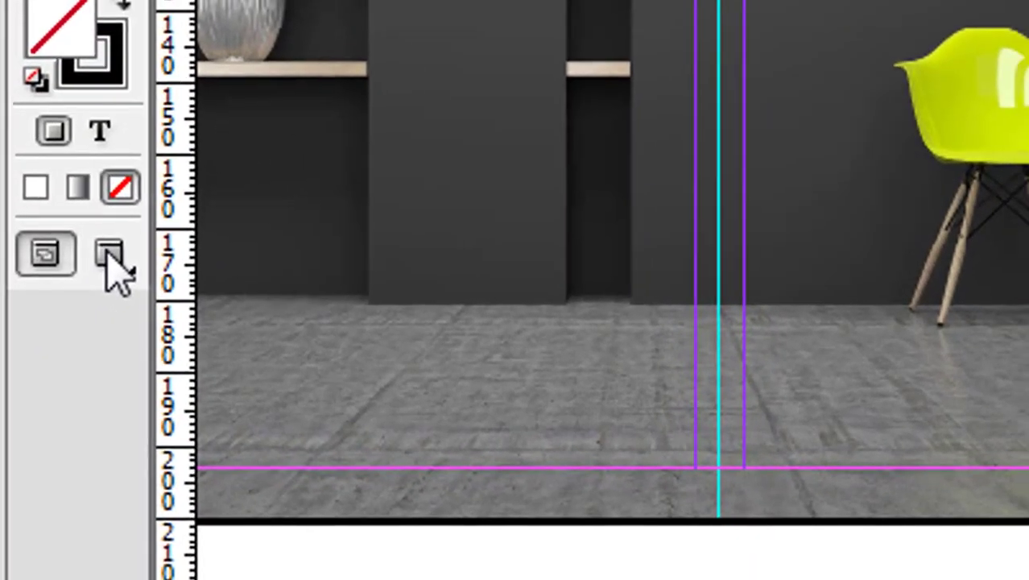
{"action": "left_click", "coordinate": [113, 256]}
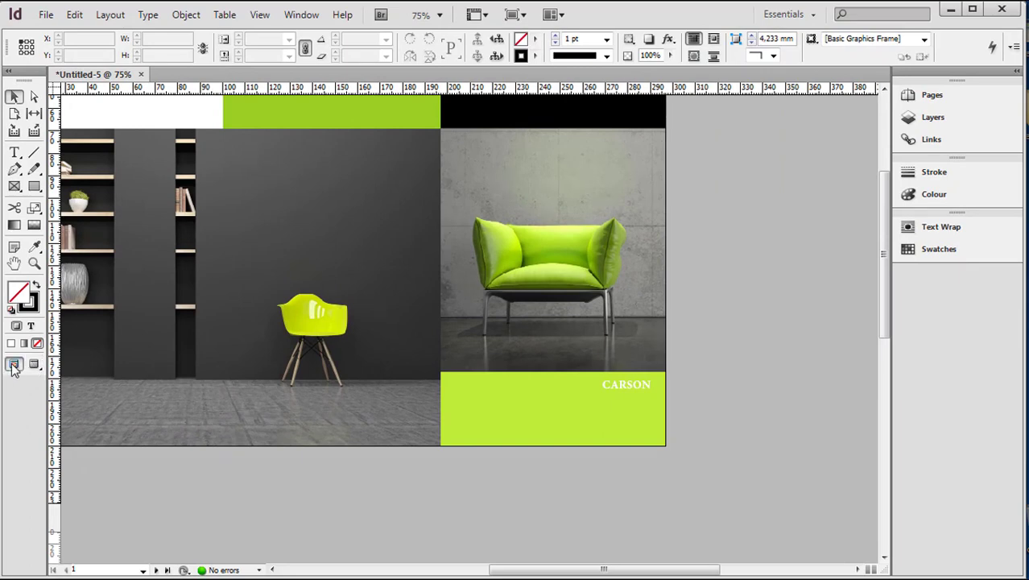
{"action": "left_click", "coordinate": [14, 366]}
Switch to Brochure-text.doc in Word and copy the cover line "living well is the best revenge".
{"action": "scroll", "coordinate": [441, 410], "scroll_direction": "up", "scroll_amount": 3}
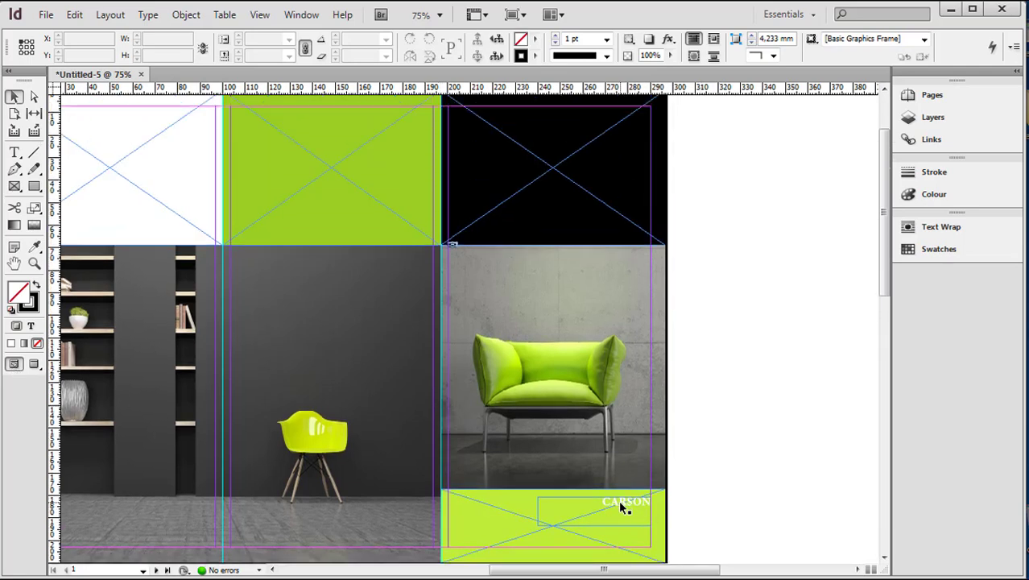
{"action": "key", "text": "alt"}
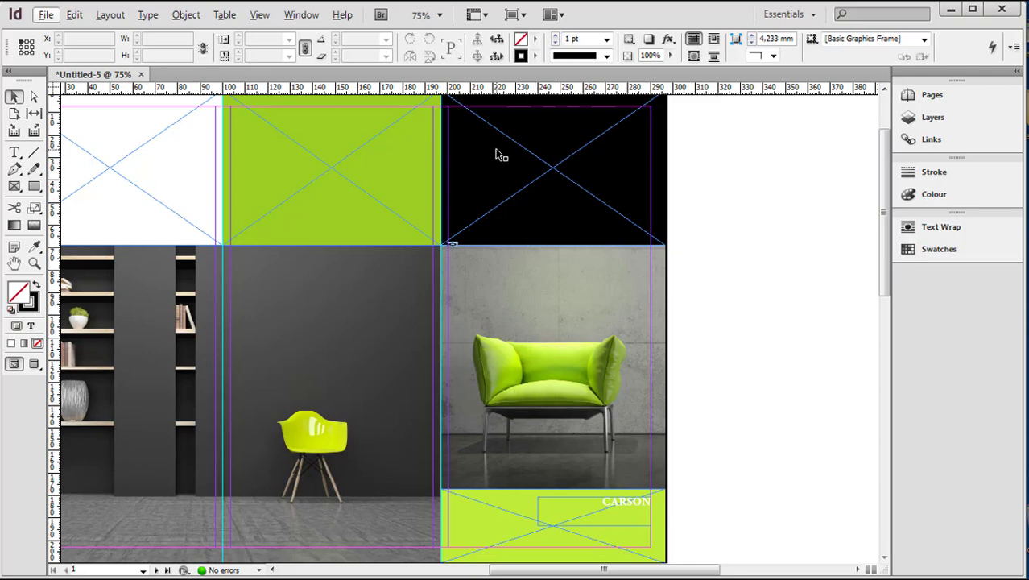
{"action": "key", "text": "alt+Tab"}
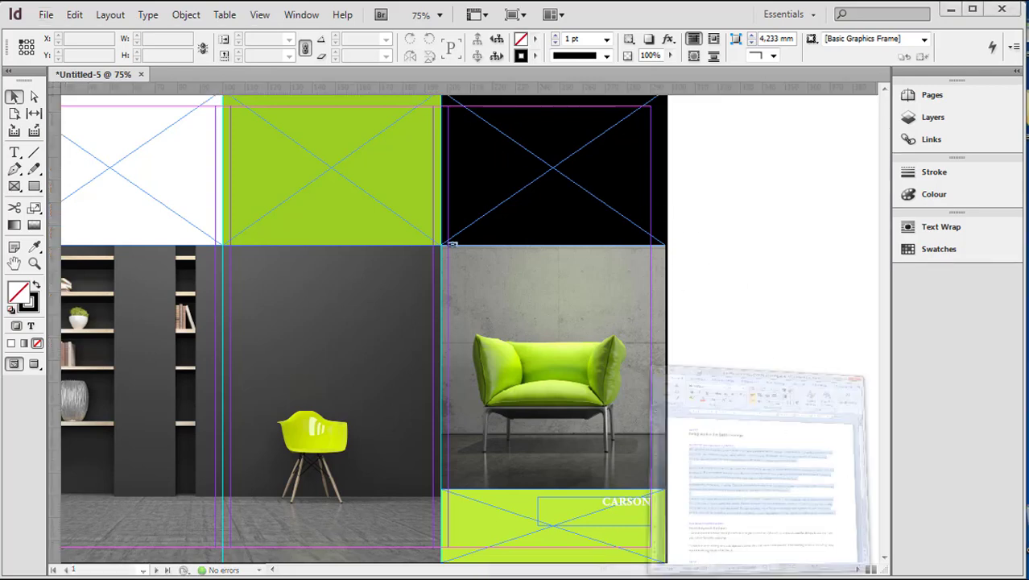
{"action": "left_click_drag", "start_coordinate": [715, 189], "coordinate": [578, 189]}
{"action": "key", "text": "ctrl+c"}
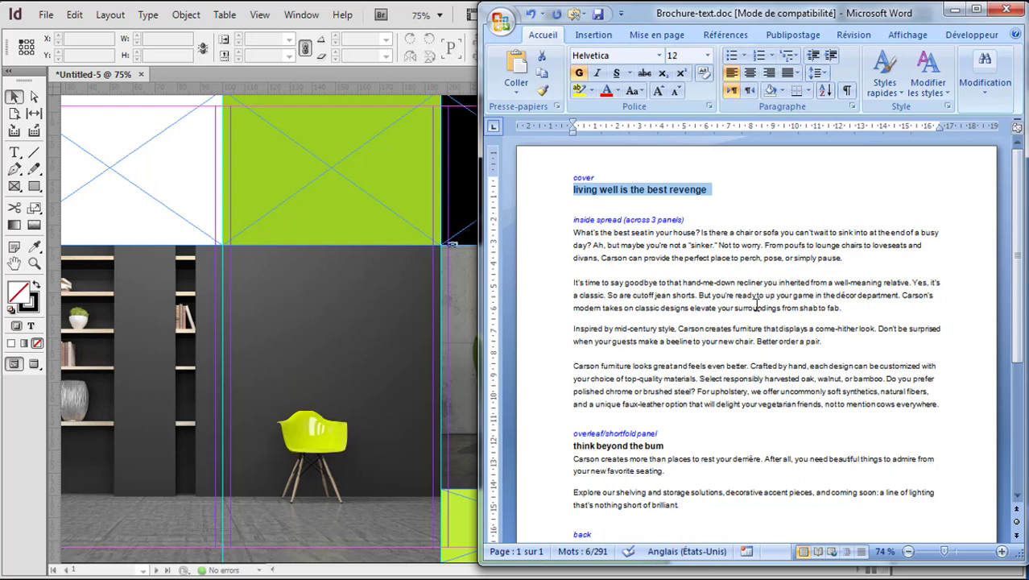
{"action": "left_click", "coordinate": [955, 10]}
In InDesign, create a 57.5 × 20.5 mm text frame on the pasteboard beside the black frame and paste the cover line into it.
{"action": "scroll", "coordinate": [607, 329], "scroll_direction": "up", "scroll_amount": 2}
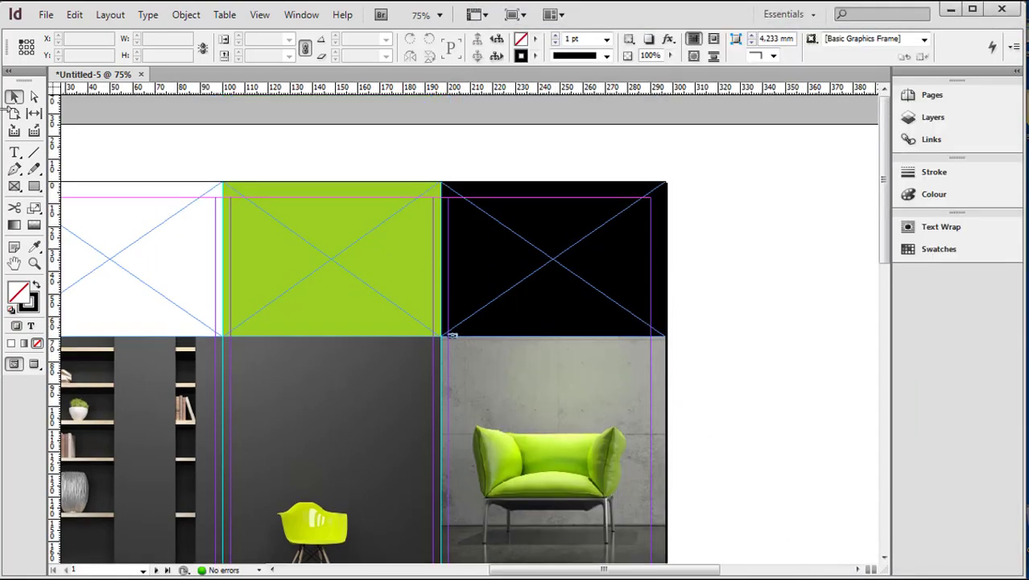
{"action": "left_click", "coordinate": [14, 152]}
{"action": "left_click_drag", "start_coordinate": [698, 219], "coordinate": [826, 264]}
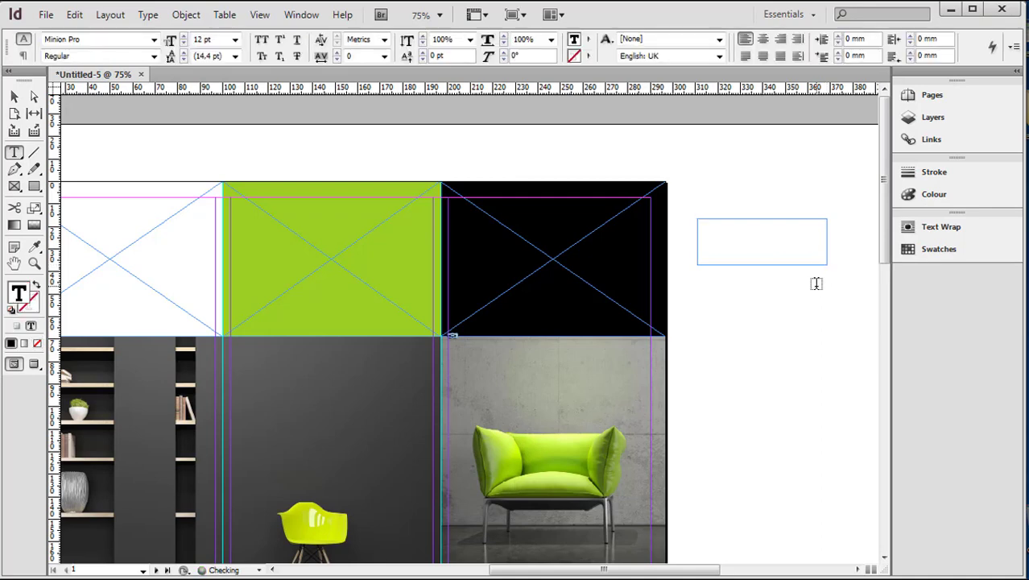
{"action": "key", "text": "ctrl+v"}
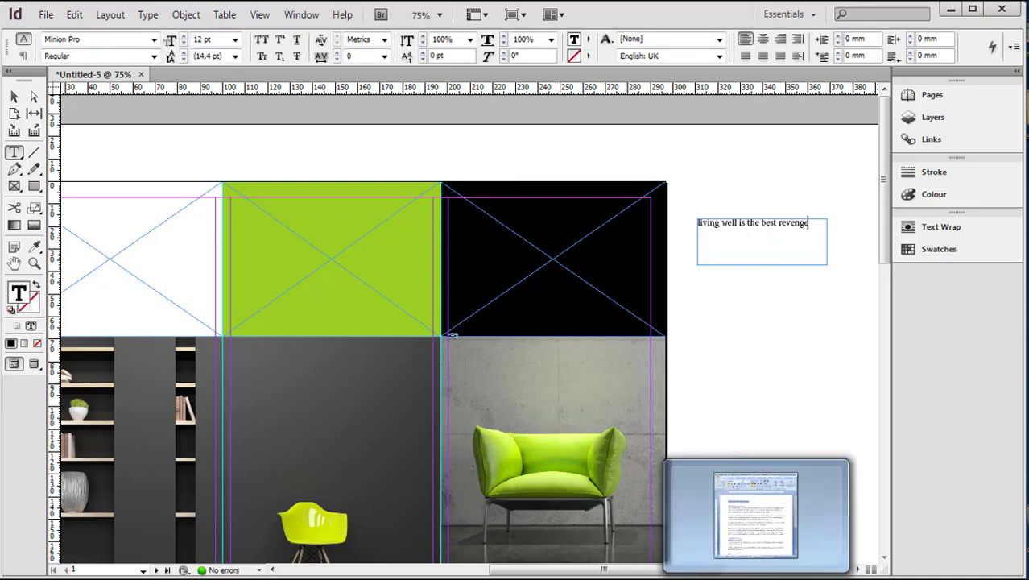
Consult the reference image make-brochure_v1_1000x560.jpg and break the cover line into two lines after "living well is".
{"action": "left_click", "coordinate": [590, 576]}
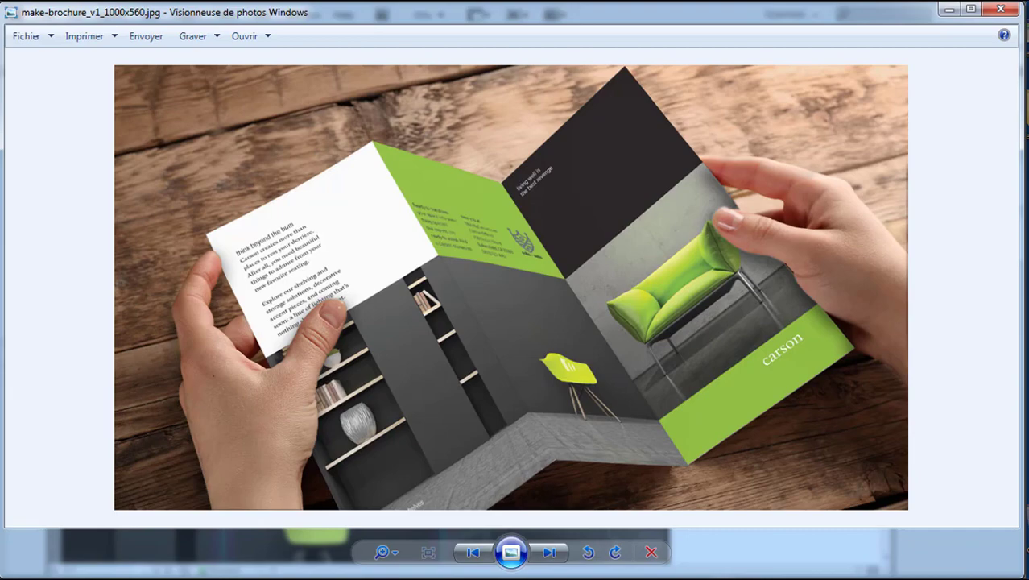
{"action": "left_click", "coordinate": [589, 576]}
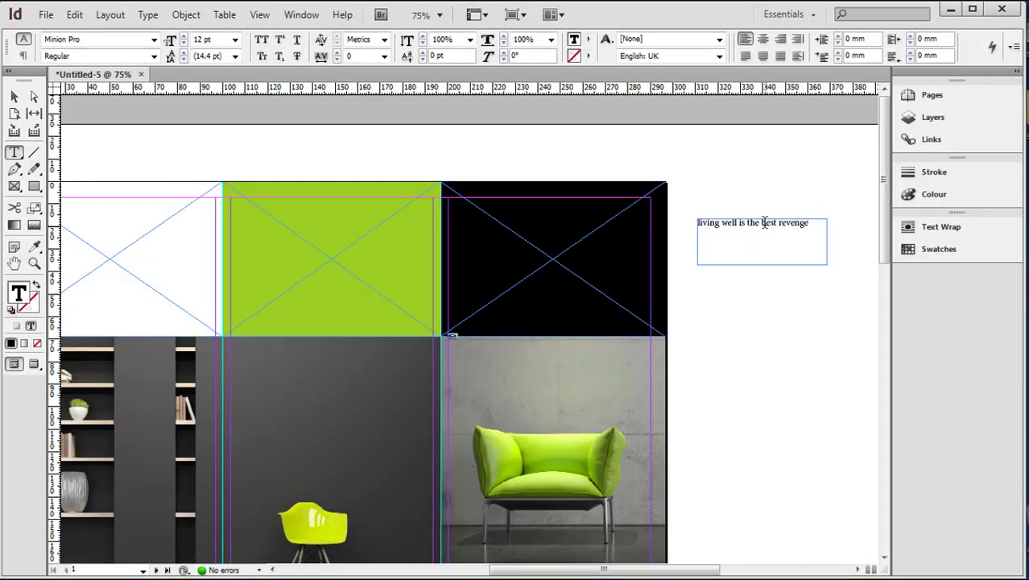
{"action": "left_click", "coordinate": [745, 225]}
{"action": "key", "text": "Return"}
Set all of the two-line cover text to 15 pt and colour it with the [Paper] swatch.
{"action": "key", "text": "ctrl+a"}
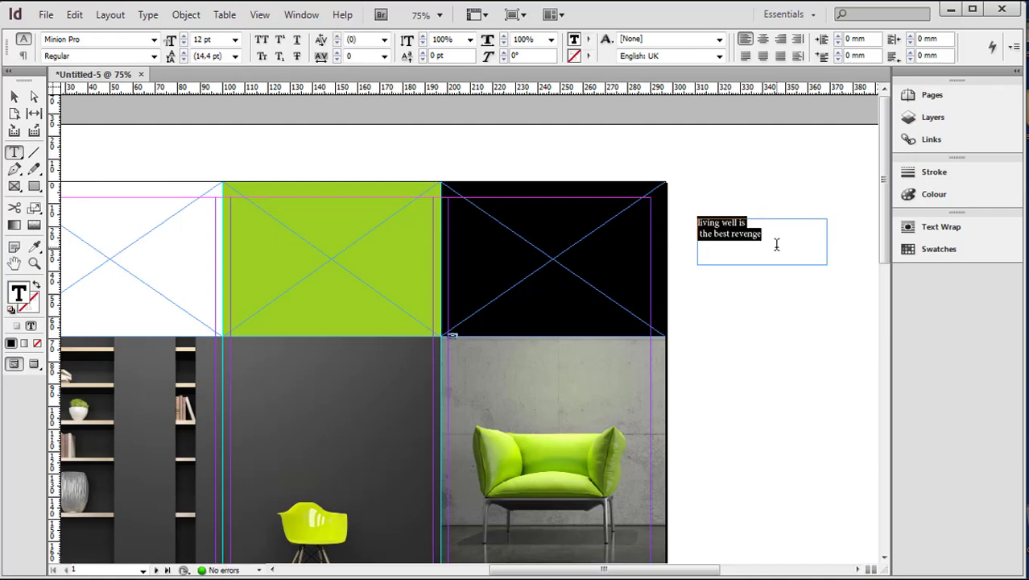
{"action": "left_click", "coordinate": [183, 36]}
{"action": "left_click", "coordinate": [184, 36]}
{"action": "left_click", "coordinate": [184, 37]}
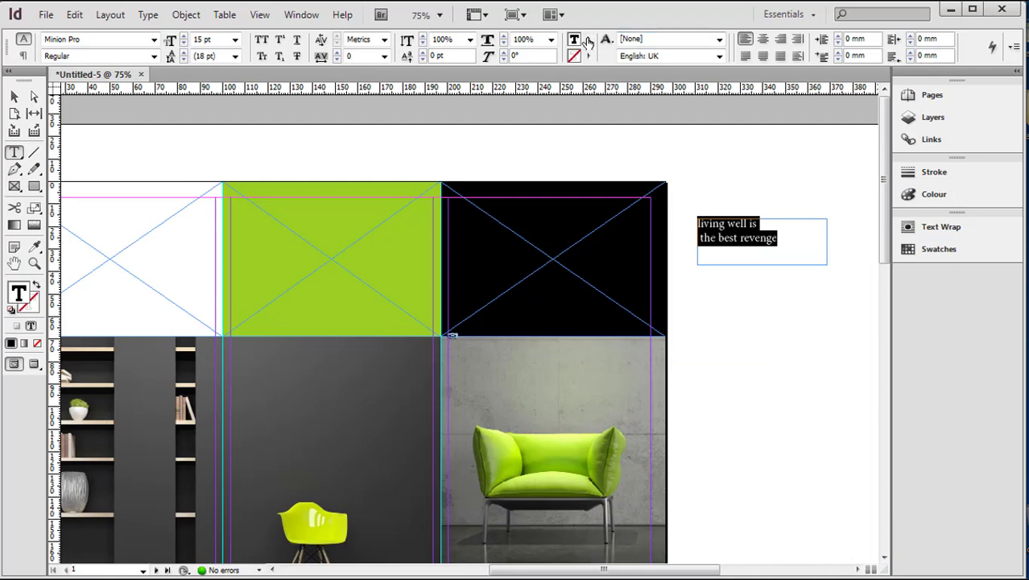
{"action": "left_click", "coordinate": [587, 40]}
{"action": "left_click", "coordinate": [598, 105]}
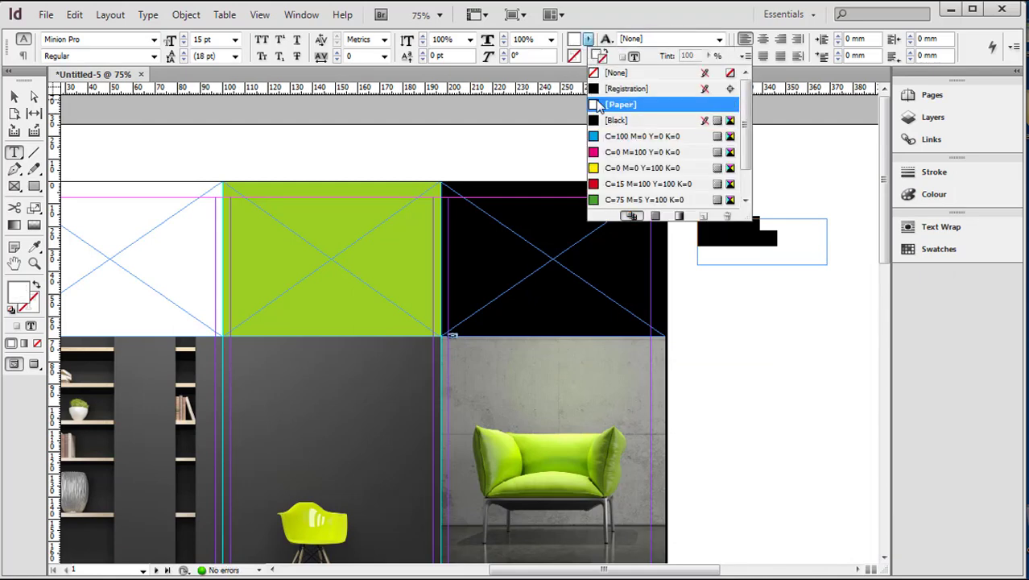
{"action": "left_click", "coordinate": [593, 107]}
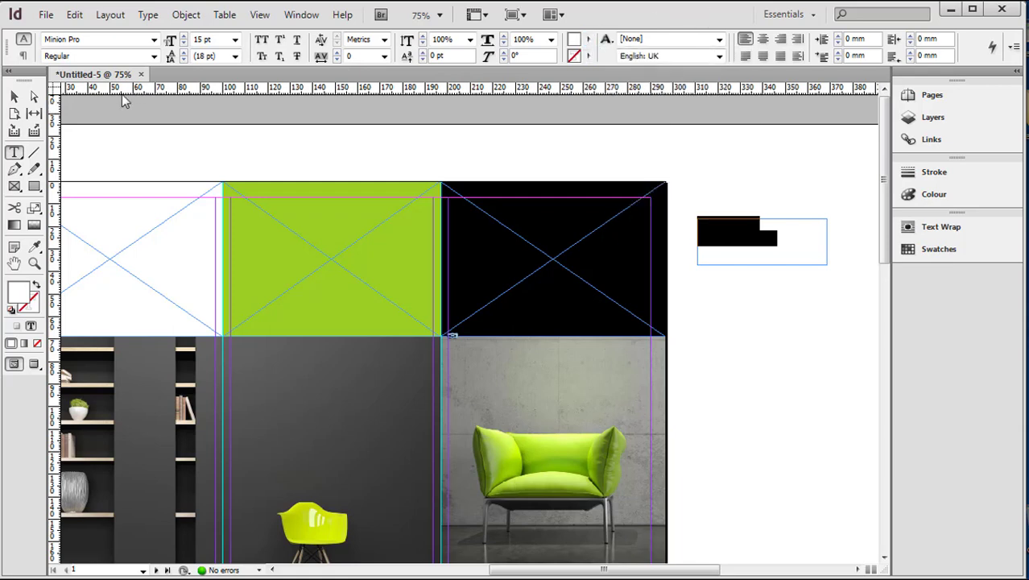
Move the cover text frame onto the black frame at X 200.333 mm, Y 10 mm, along the panel's inner margin.
{"action": "left_click", "coordinate": [14, 95]}
{"action": "left_click_drag", "start_coordinate": [716, 224], "coordinate": [474, 208]}
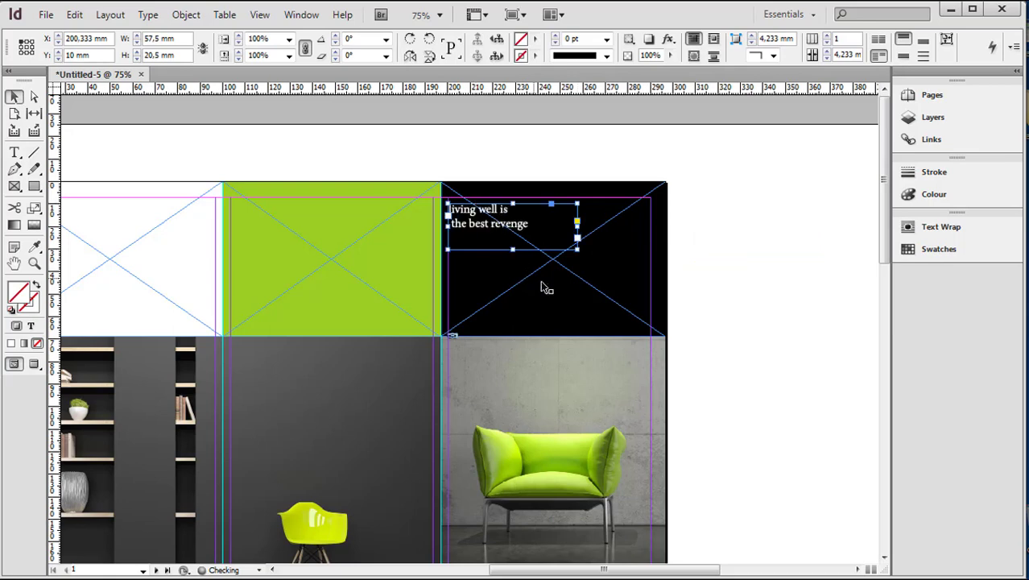
{"action": "left_click", "coordinate": [742, 309]}
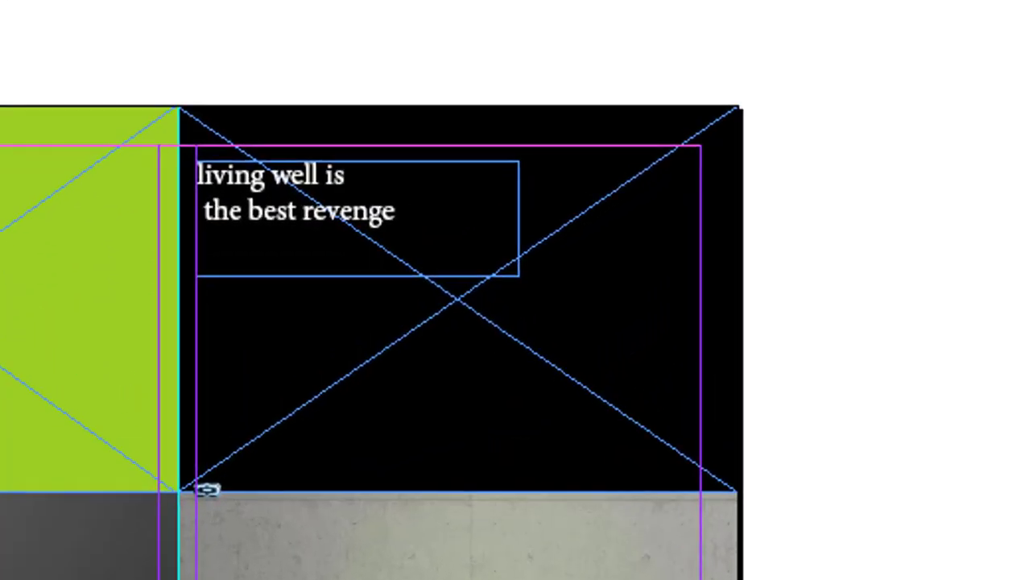
Delete the leading space before "the best revenge" and check the cover text without guides in Preview mode.
{"action": "left_click", "coordinate": [233, 211]}
{"action": "key", "text": "Left"}
{"action": "key", "text": "Left"}
{"action": "key", "text": "BackSpace"}
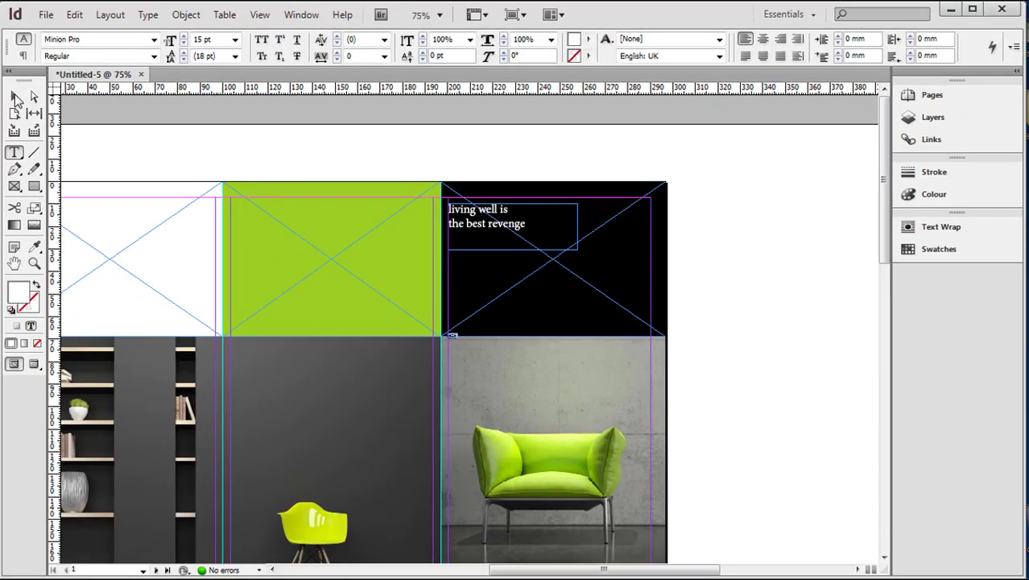
{"action": "key", "text": "Escape"}
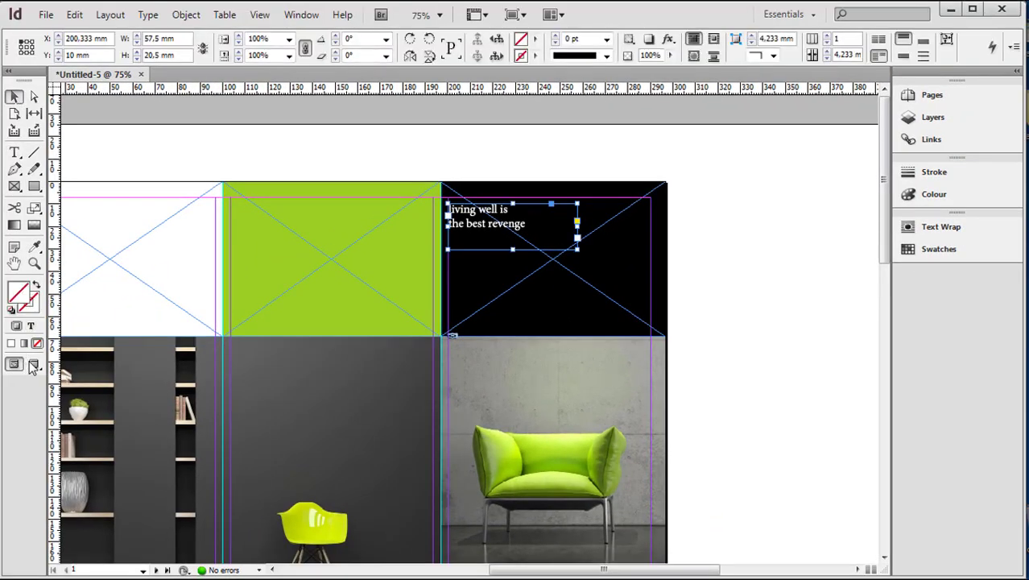
{"action": "left_click", "coordinate": [33, 365]}
{"action": "left_click", "coordinate": [764, 336]}
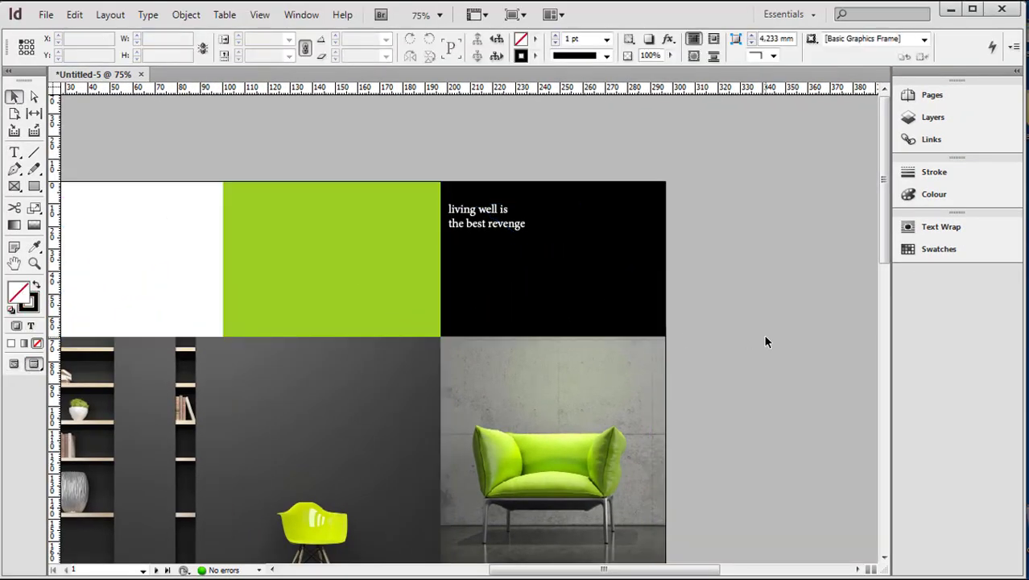
{"action": "left_click", "coordinate": [509, 233]}
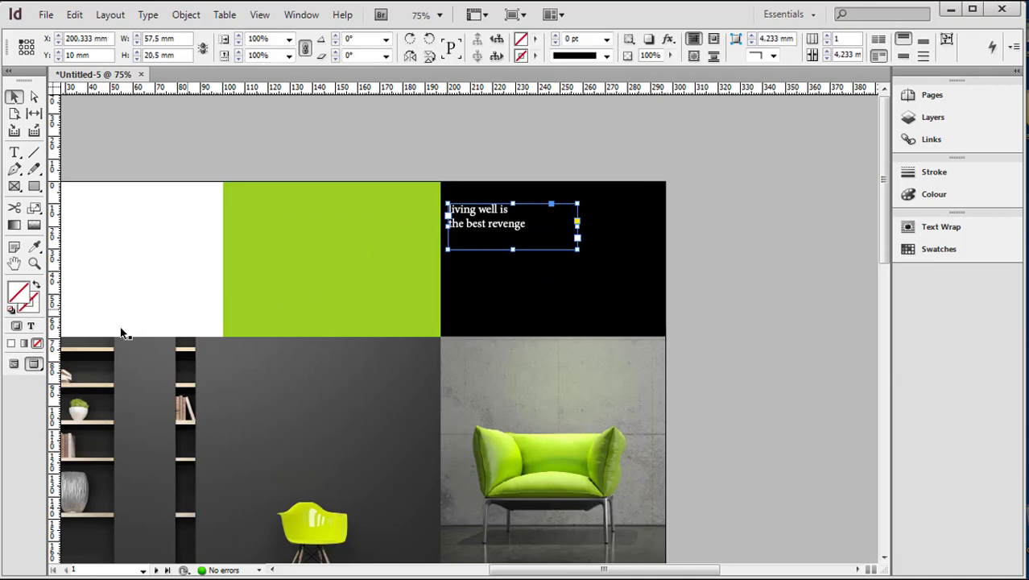
{"action": "left_click", "coordinate": [14, 366]}
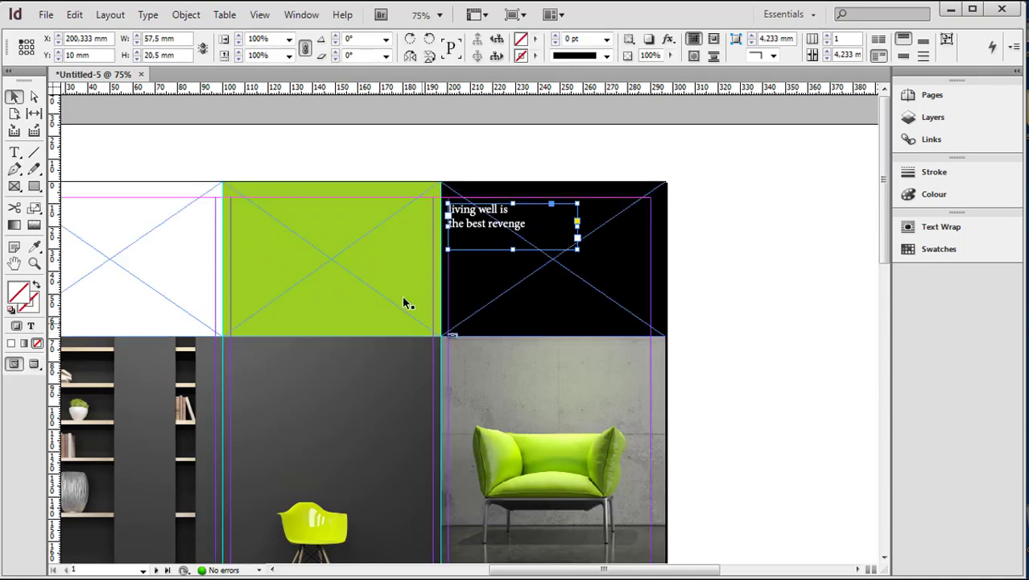
Switch to Brochure-text.doc in Word and copy the "think beyond the bum" heading with the two paragraphs below it.
{"action": "key", "text": "alt+Tab"}
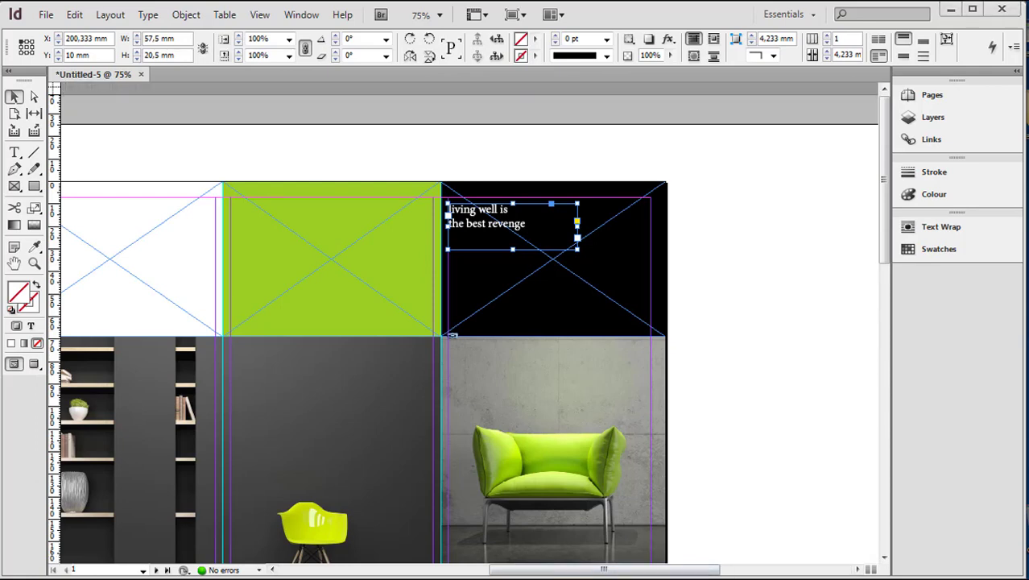
{"action": "scroll", "coordinate": [763, 438], "scroll_direction": "down", "scroll_amount": 4}
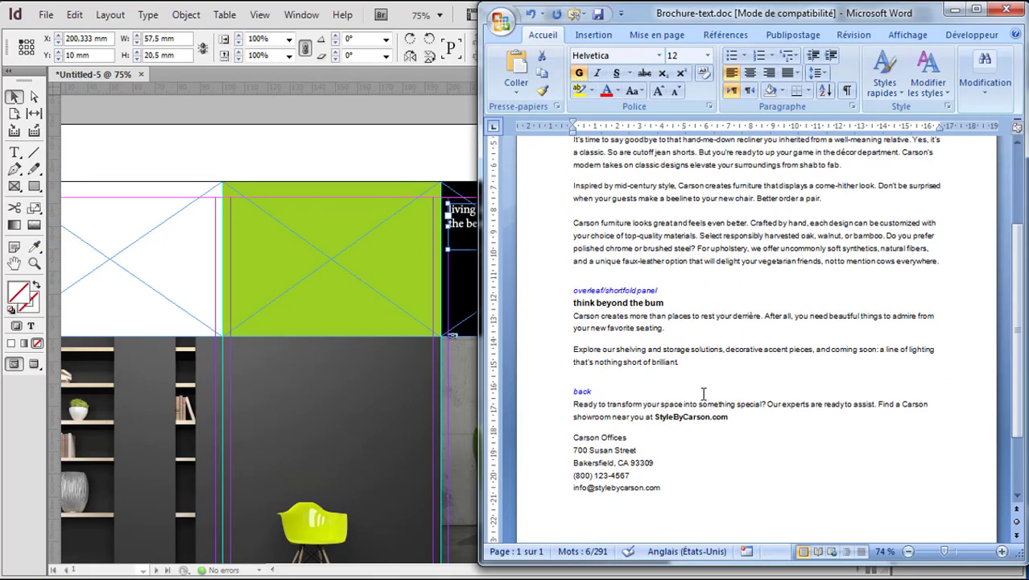
{"action": "left_click_drag", "start_coordinate": [568, 302], "coordinate": [681, 364]}
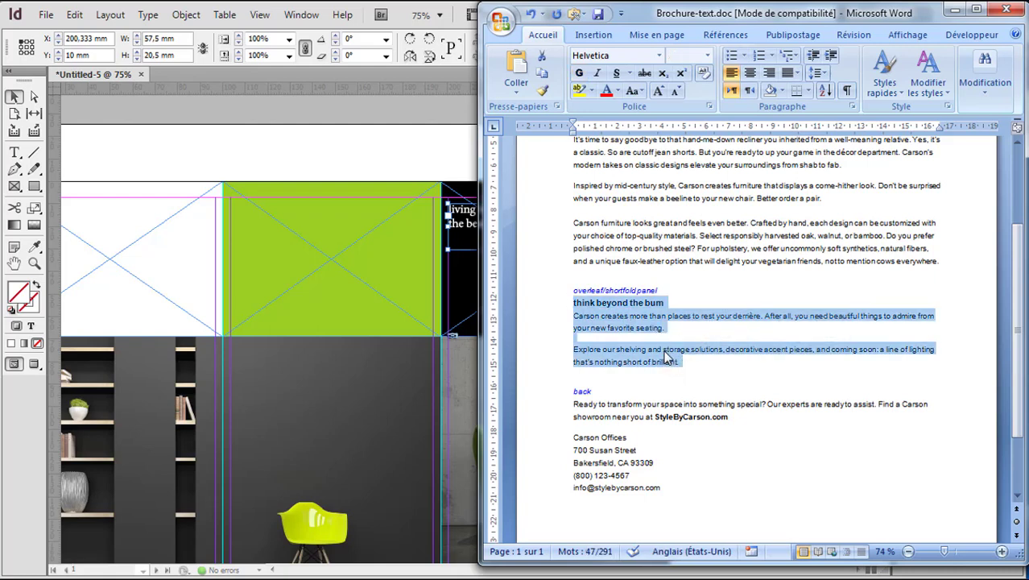
{"action": "right_click", "coordinate": [665, 356]}
{"action": "left_click", "coordinate": [707, 379]}
{"action": "left_click", "coordinate": [956, 9]}
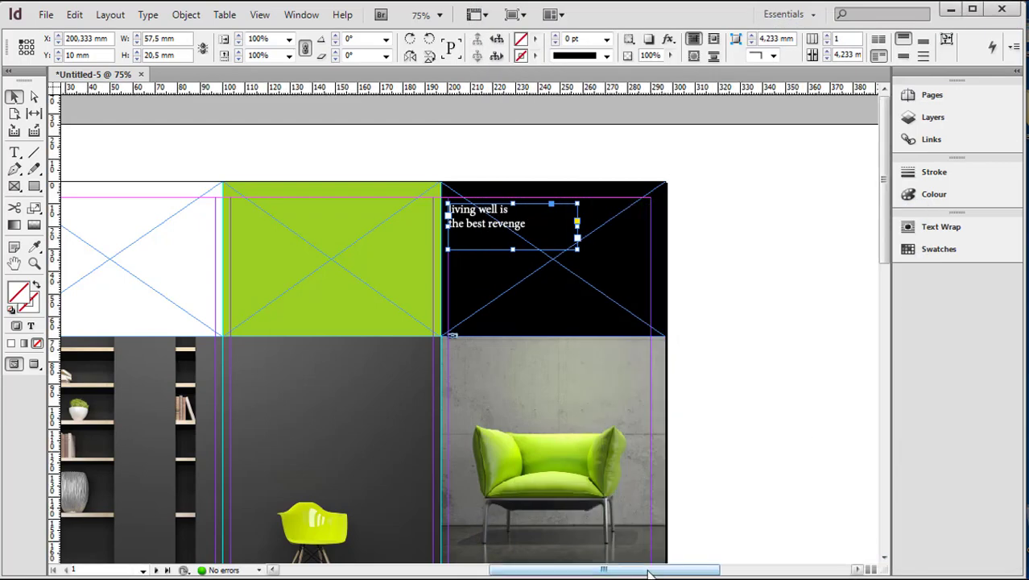
Paste the copied text onto page 1's white panel in InDesign at X 7 mm, Y 12.5 mm, resize its frame to 84 × 45.5 mm and consult the reference image.
{"action": "left_click_drag", "start_coordinate": [635, 571], "coordinate": [552, 571]}
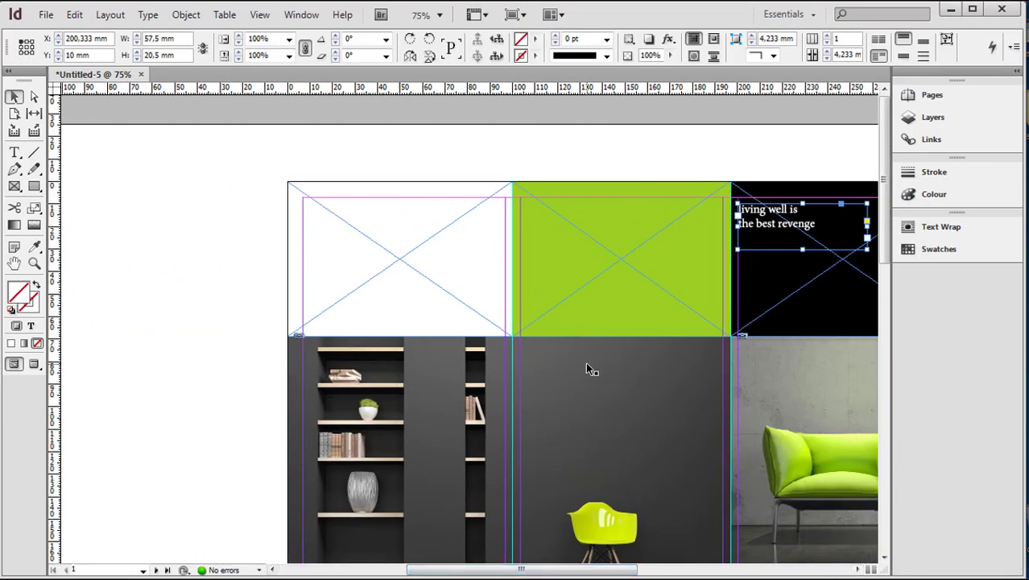
{"action": "key", "text": "ctrl+v"}
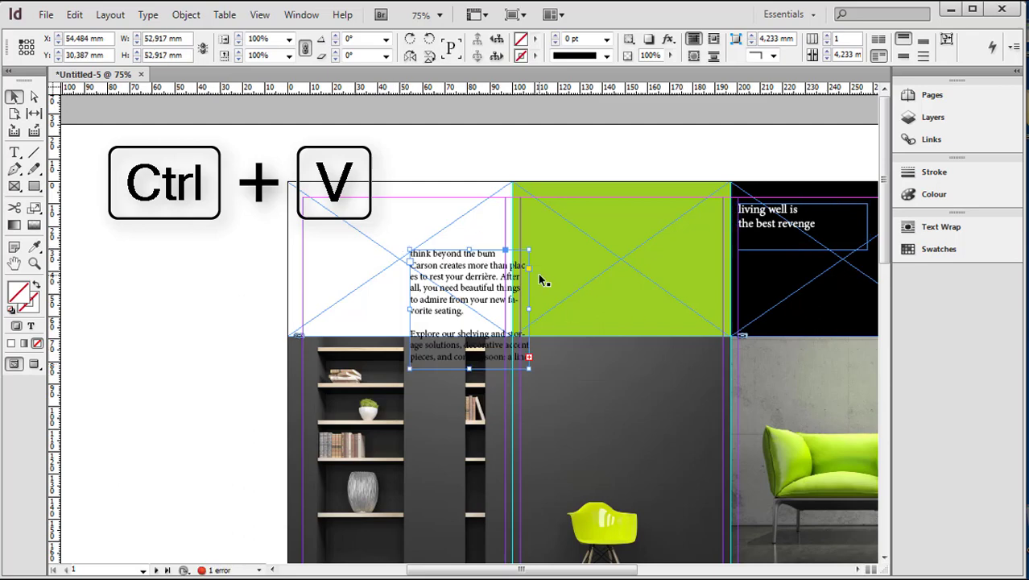
{"action": "left_click_drag", "start_coordinate": [481, 255], "coordinate": [381, 213]}
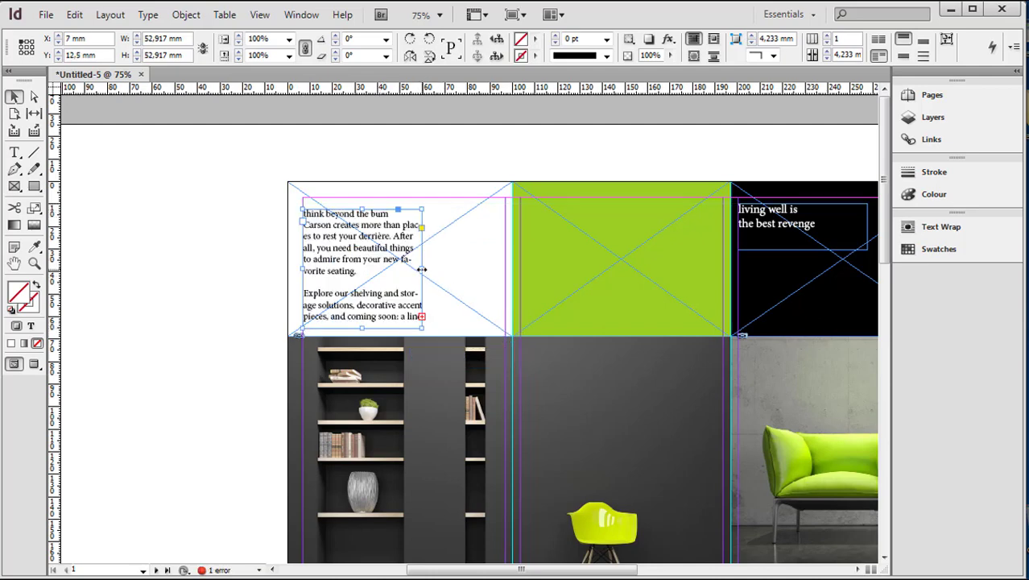
{"action": "left_click_drag", "start_coordinate": [422, 269], "coordinate": [492, 278]}
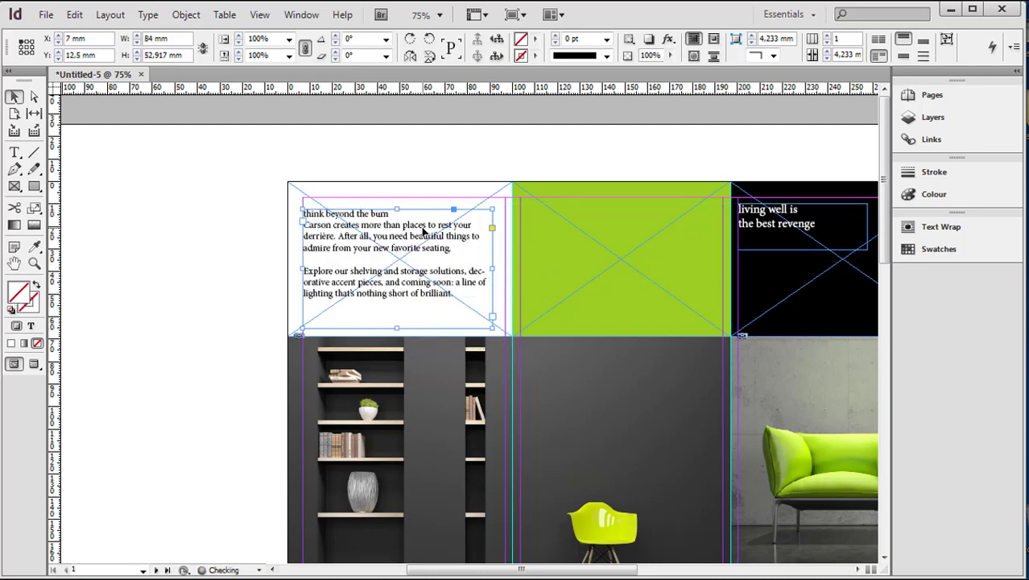
{"action": "left_click_drag", "start_coordinate": [396, 322], "coordinate": [397, 311]}
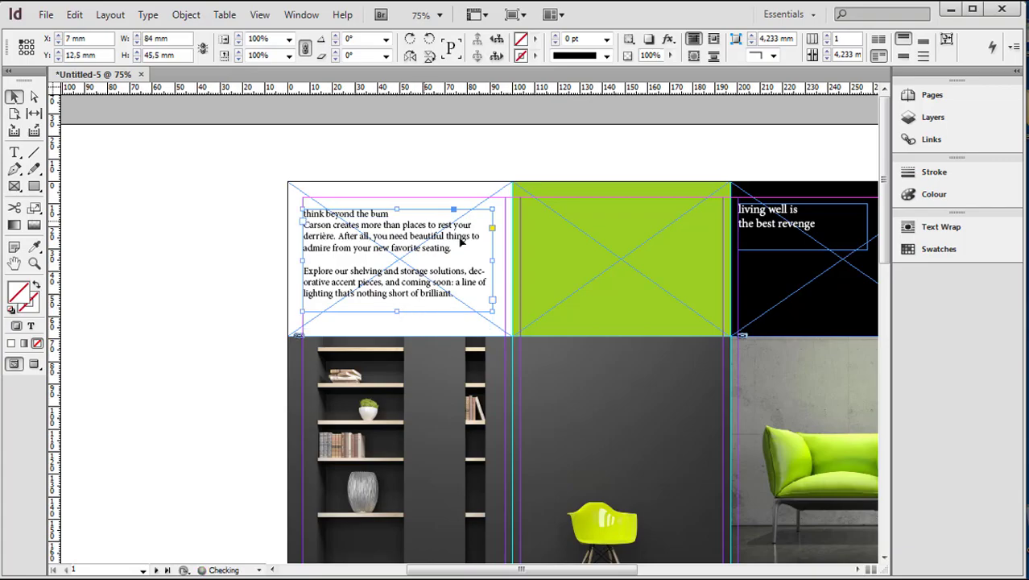
{"action": "key", "text": "alt+Tab"}
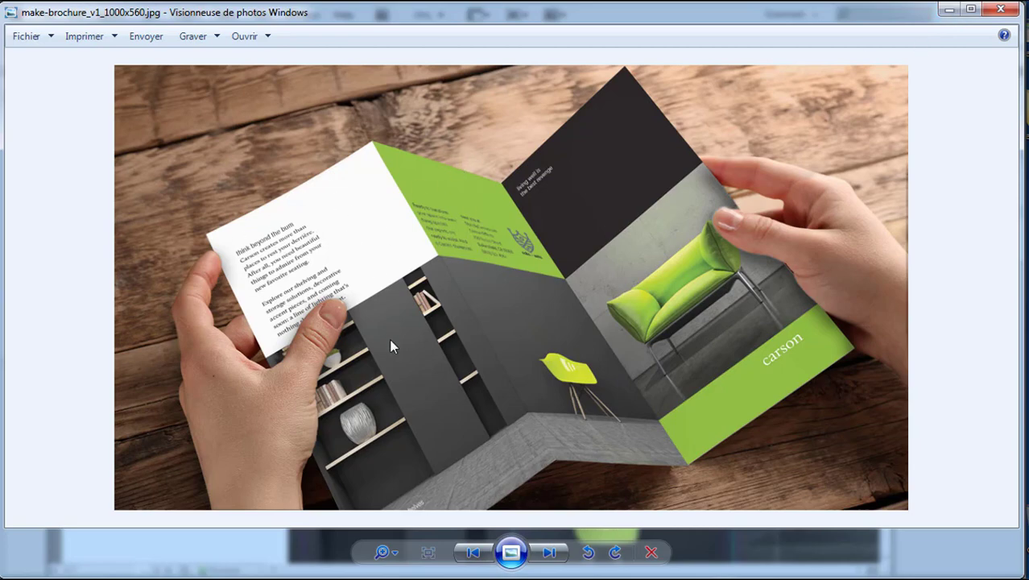
{"action": "left_click", "coordinate": [949, 8]}
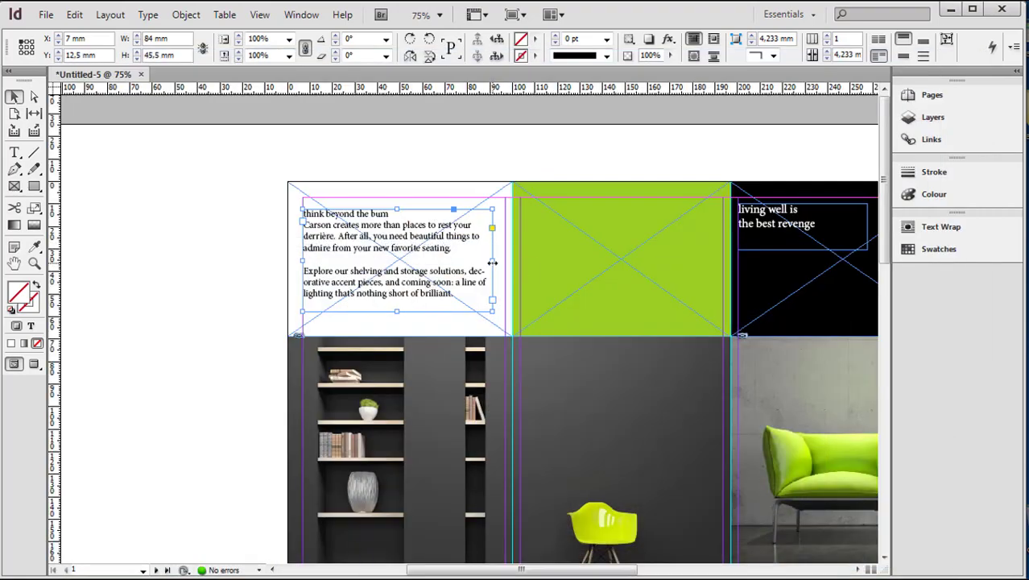
Resize the text frame on page 1's white panel to 43.083 × 53 mm and set its text size to 10 pt.
{"action": "left_click_drag", "start_coordinate": [492, 262], "coordinate": [400, 273]}
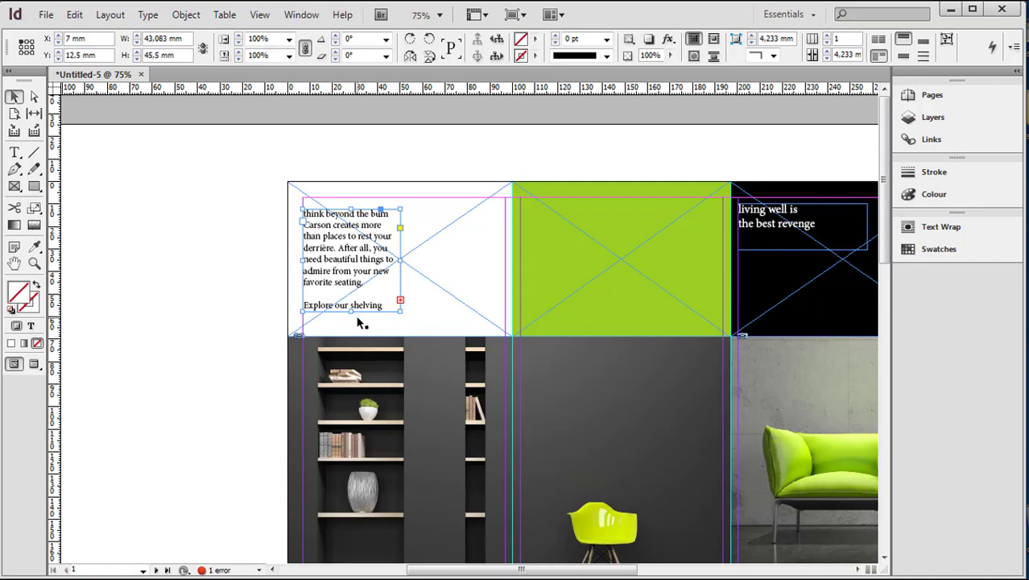
{"action": "left_click_drag", "start_coordinate": [352, 311], "coordinate": [352, 330]}
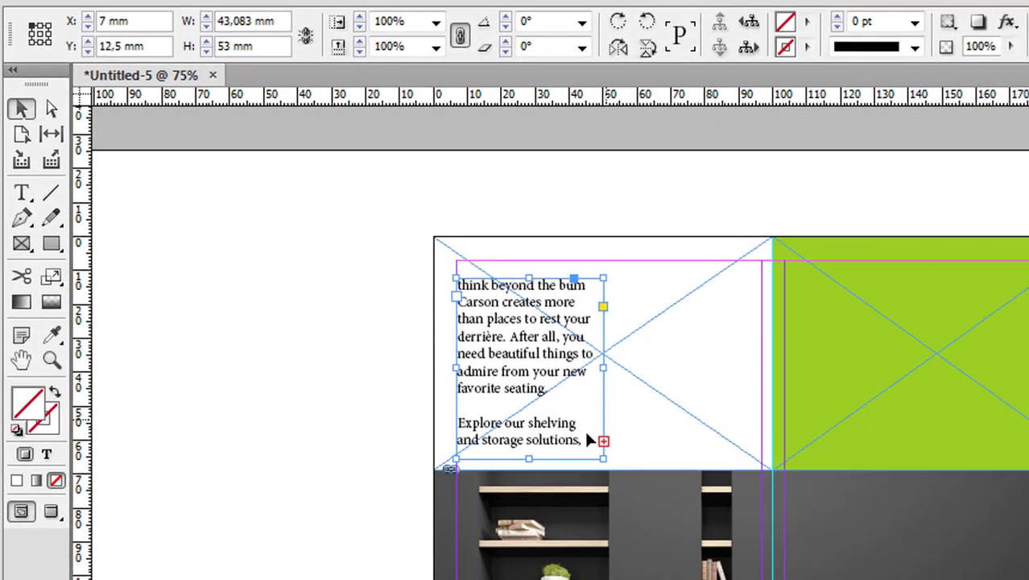
{"action": "left_click", "coordinate": [22, 198]}
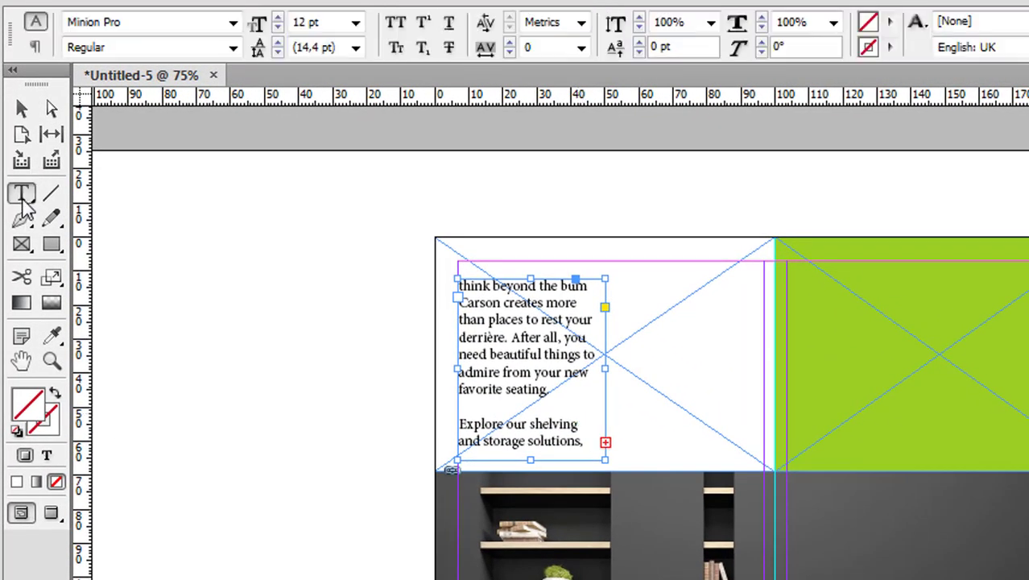
{"action": "left_click", "coordinate": [277, 28]}
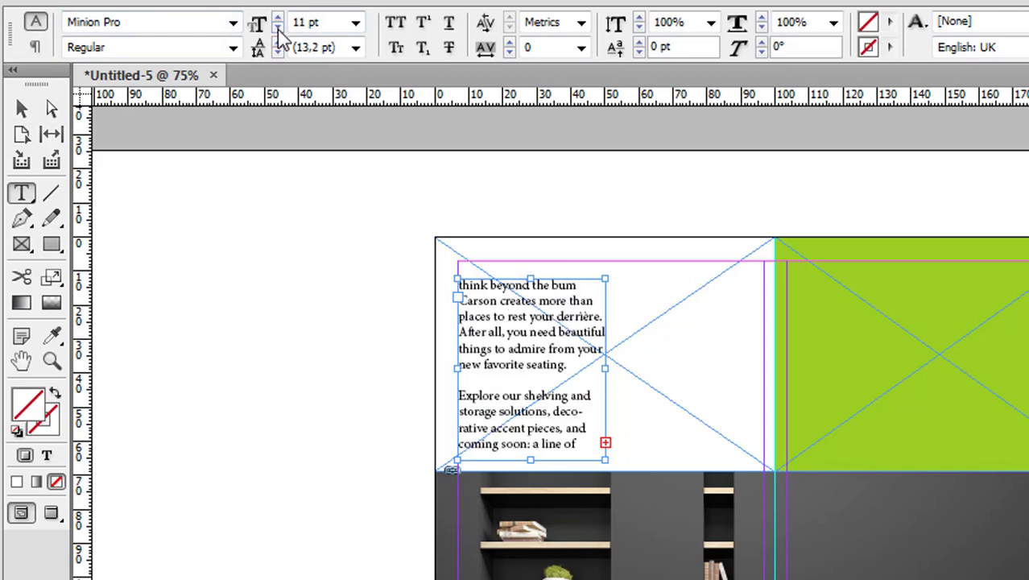
{"action": "left_click", "coordinate": [277, 28]}
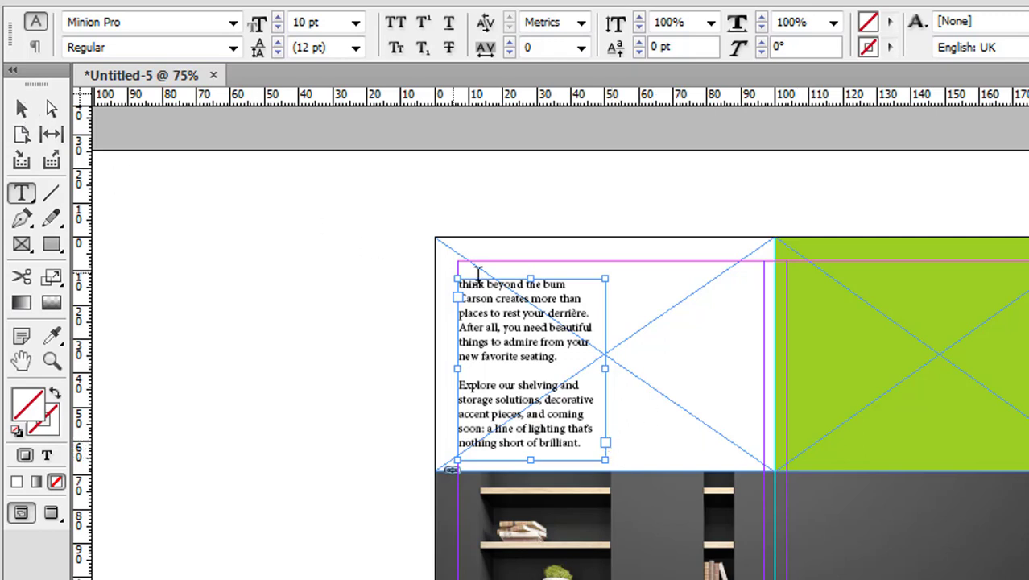
Format the "think beyond the bum" heading on the white panel as 12 pt Minion Pro Bold.
{"action": "left_click", "coordinate": [574, 284]}
{"action": "left_click_drag", "start_coordinate": [574, 284], "coordinate": [429, 281]}
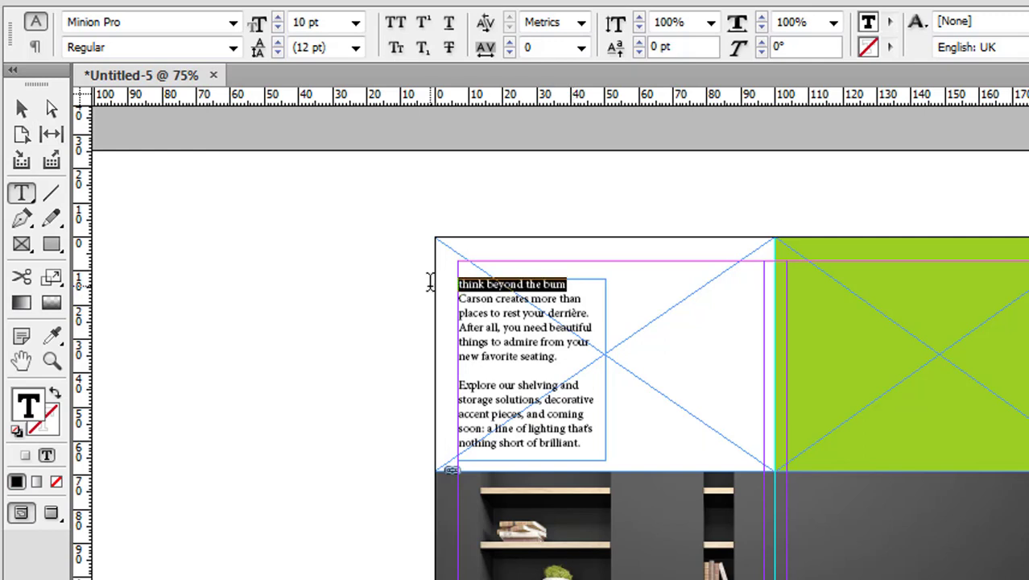
{"action": "left_click", "coordinate": [277, 18]}
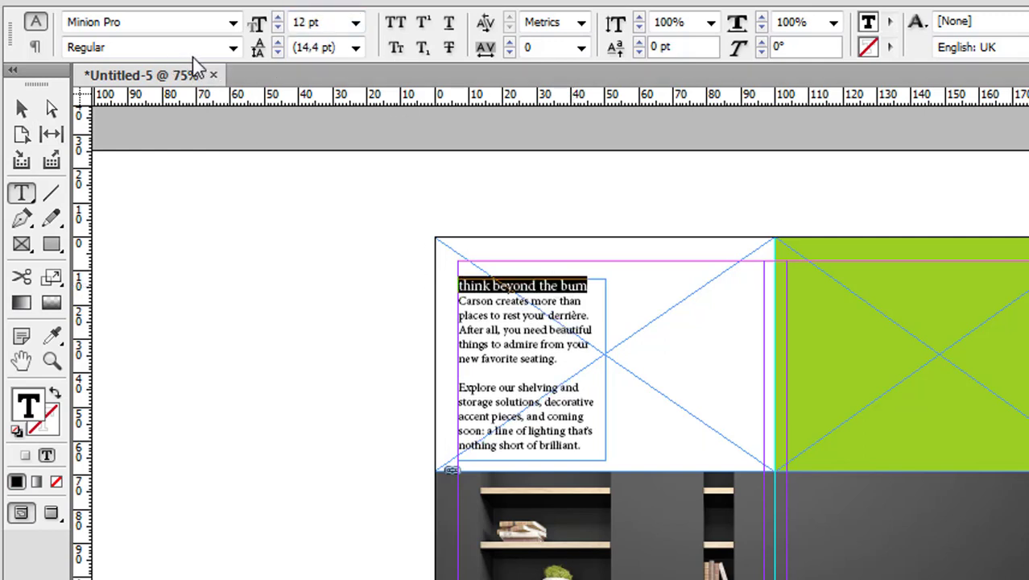
{"action": "left_click", "coordinate": [233, 47]}
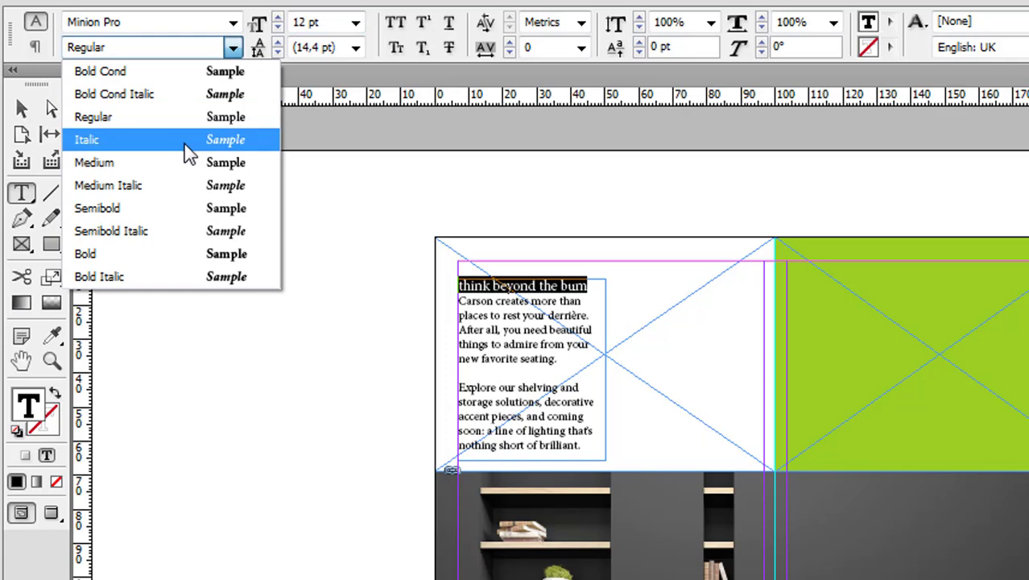
{"action": "left_click", "coordinate": [147, 253]}
{"action": "key", "text": "Escape"}
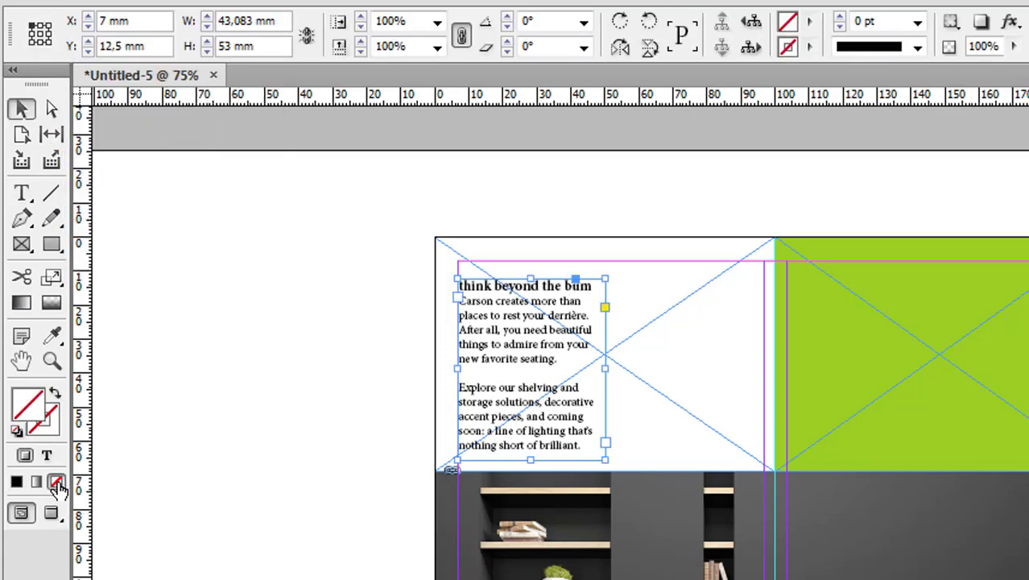
Check the white panel's text without guides in Preview mode and compare the layout with the reference brochure image.
{"action": "left_click", "coordinate": [52, 514]}
{"action": "left_click", "coordinate": [254, 513]}
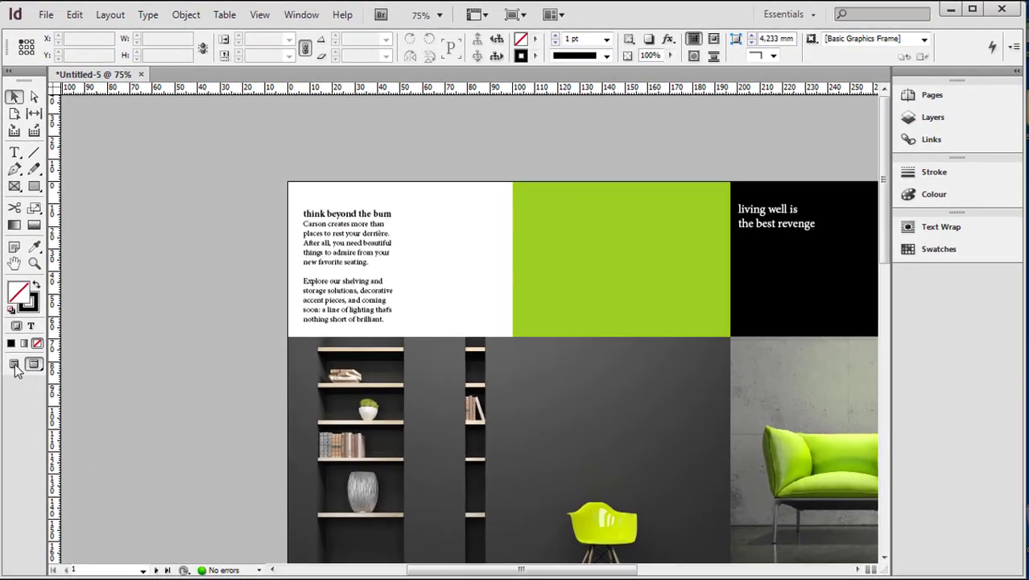
{"action": "left_click", "coordinate": [21, 512]}
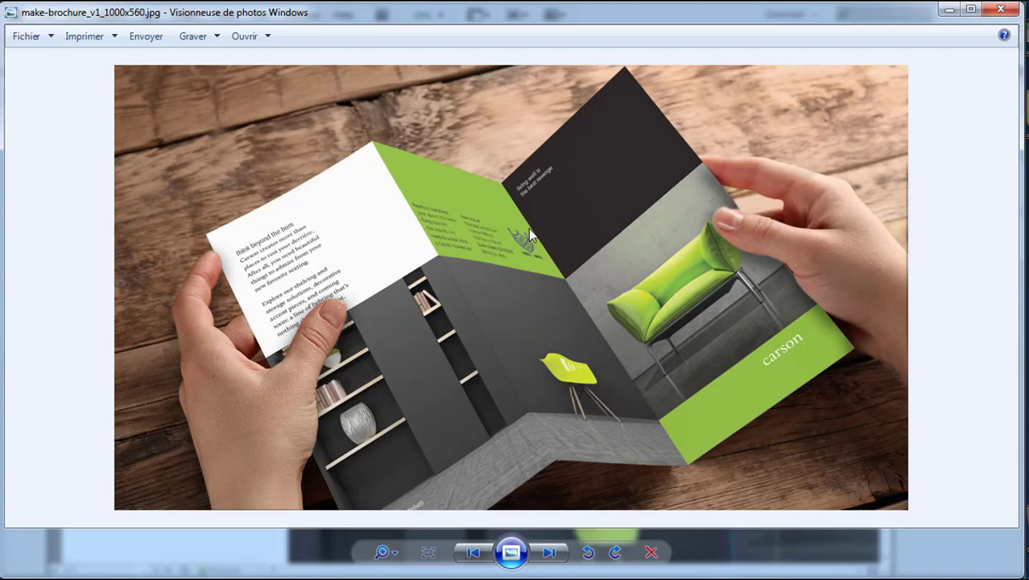
{"action": "left_click", "coordinate": [948, 10]}
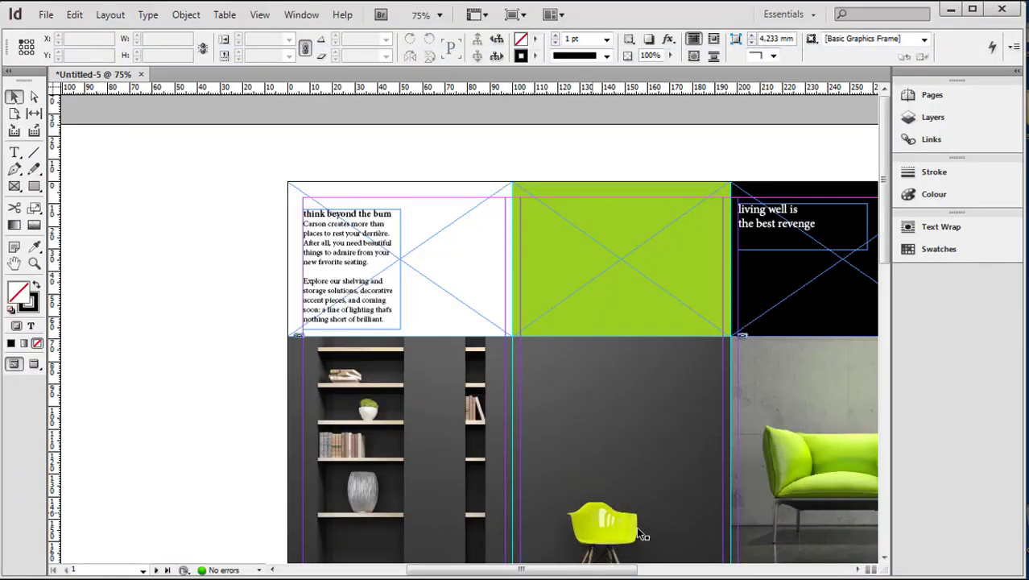
Draw two adjoining rectangle frames on the green panel at Y 22 mm, about 60.8 × 43.5 mm and 28.8 × 43.5 mm.
{"action": "left_click", "coordinate": [15, 185]}
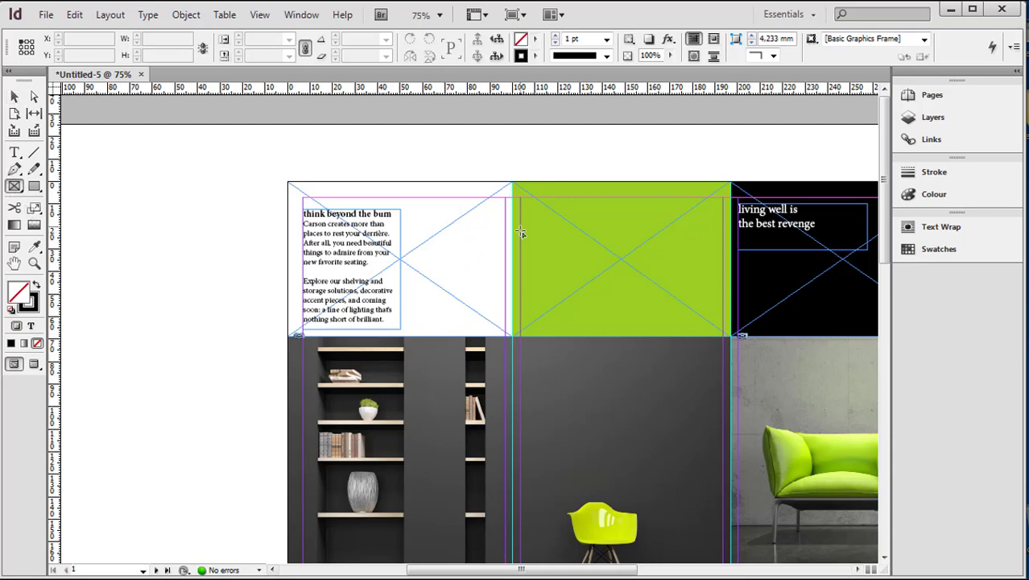
{"action": "mouse_move", "coordinate": [521, 233]}
{"action": "left_mouse_down"}
{"action": "mouse_move", "coordinate": [604, 305]}
{"action": "mouse_move", "coordinate": [657, 330]}
{"action": "left_mouse_up"}
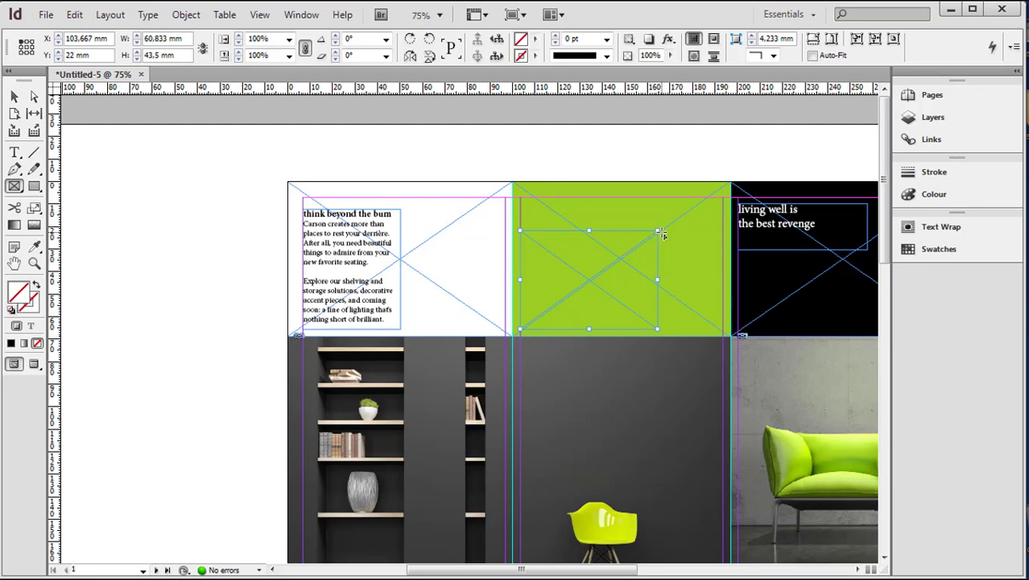
{"action": "left_click_drag", "start_coordinate": [659, 232], "coordinate": [723, 329]}
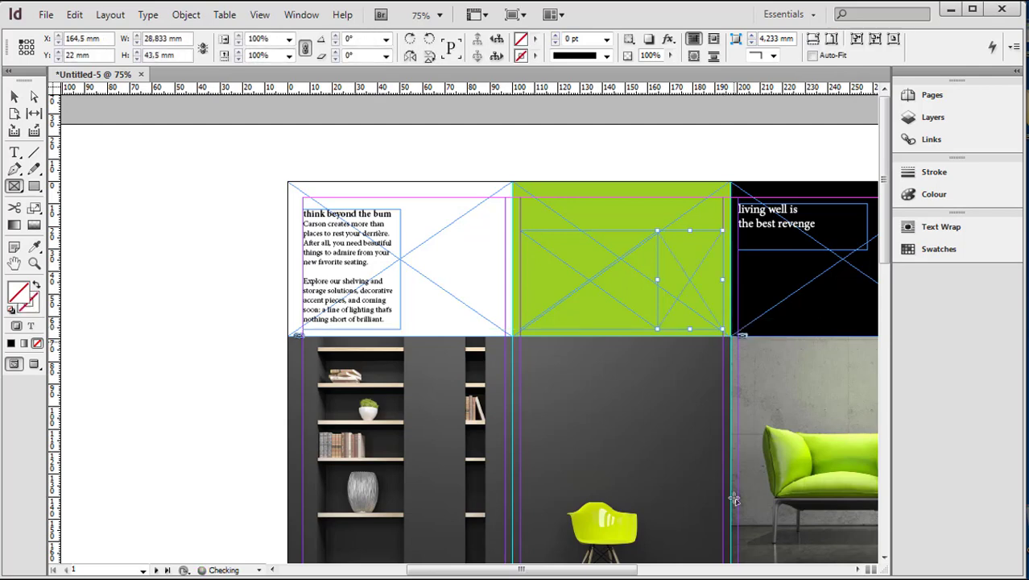
Switch to Brochure-text.doc in Word and copy the text of the "back" section, including the Carson Offices contact details.
{"action": "key", "text": "alt+Tab"}
{"action": "scroll", "coordinate": [669, 467], "scroll_direction": "down", "scroll_amount": 5}
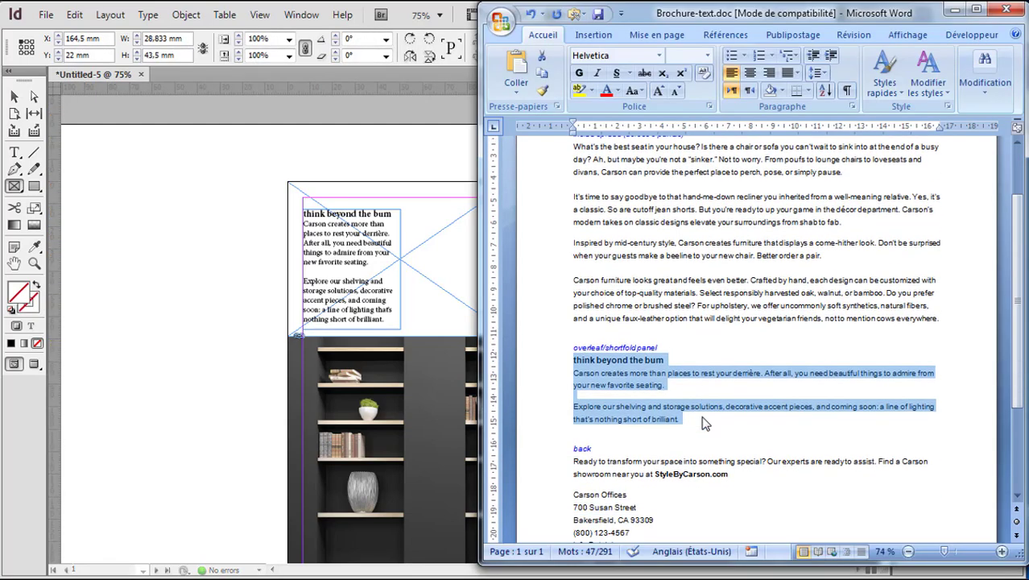
{"action": "left_click_drag", "start_coordinate": [666, 466], "coordinate": [564, 378]}
{"action": "left_click", "coordinate": [953, 9]}
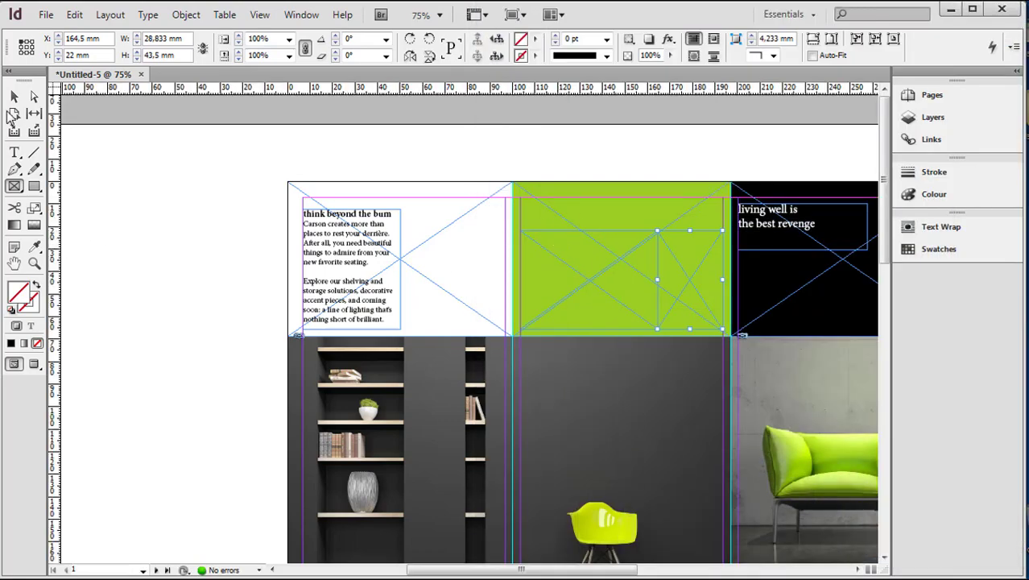
Paste the copied back-panel text onto page 1 in InDesign and delete the wider empty frame on the green panel.
{"action": "left_click", "coordinate": [15, 96]}
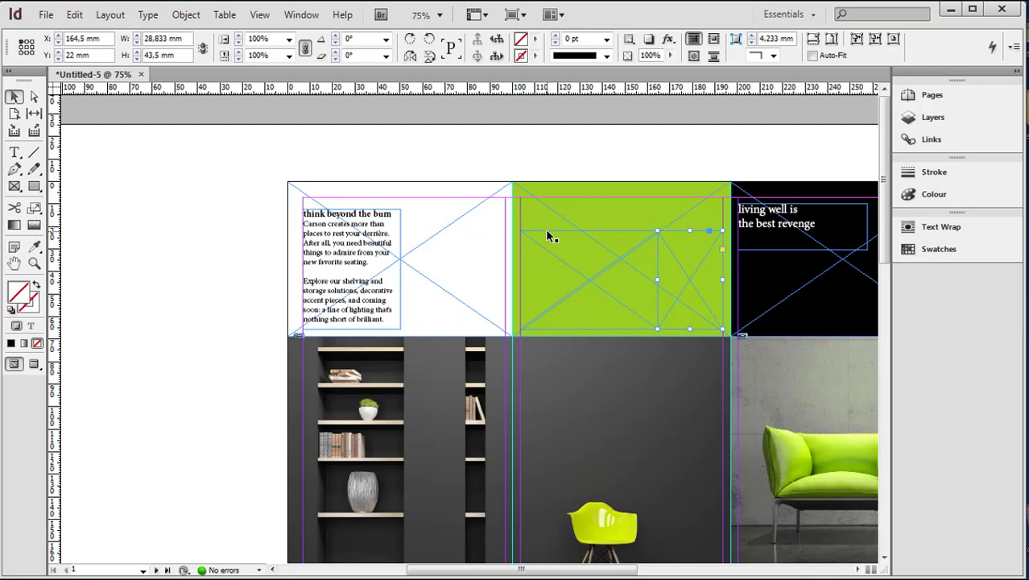
{"action": "left_click", "coordinate": [547, 236]}
{"action": "key", "text": "ctrl+v"}
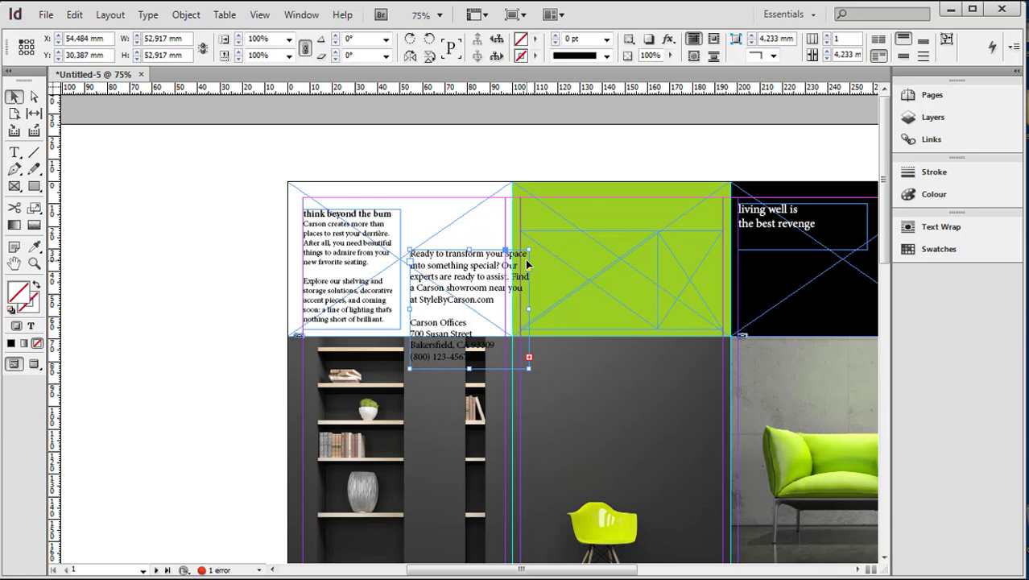
{"action": "left_click", "coordinate": [554, 229]}
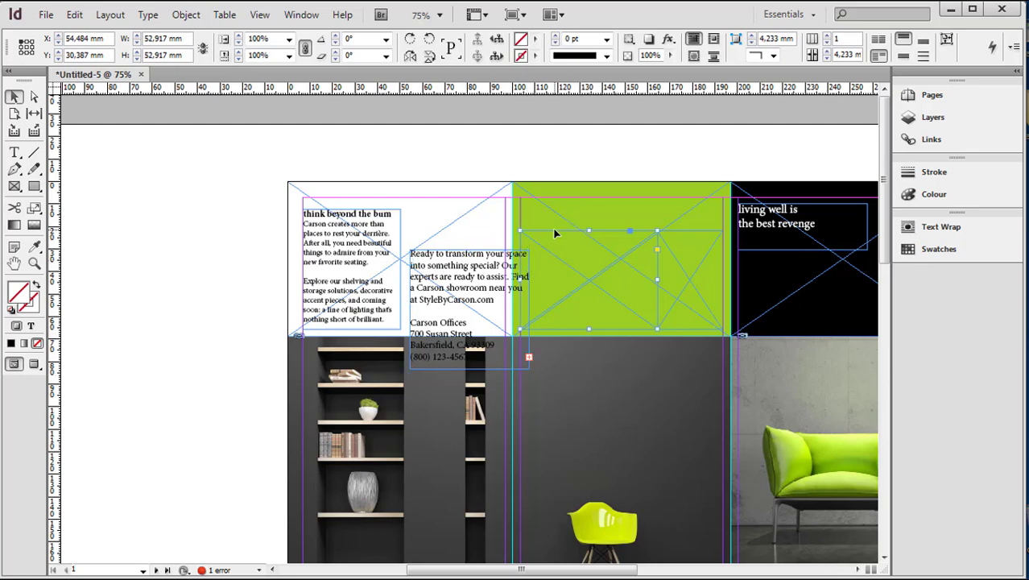
{"action": "key", "text": "Delete"}
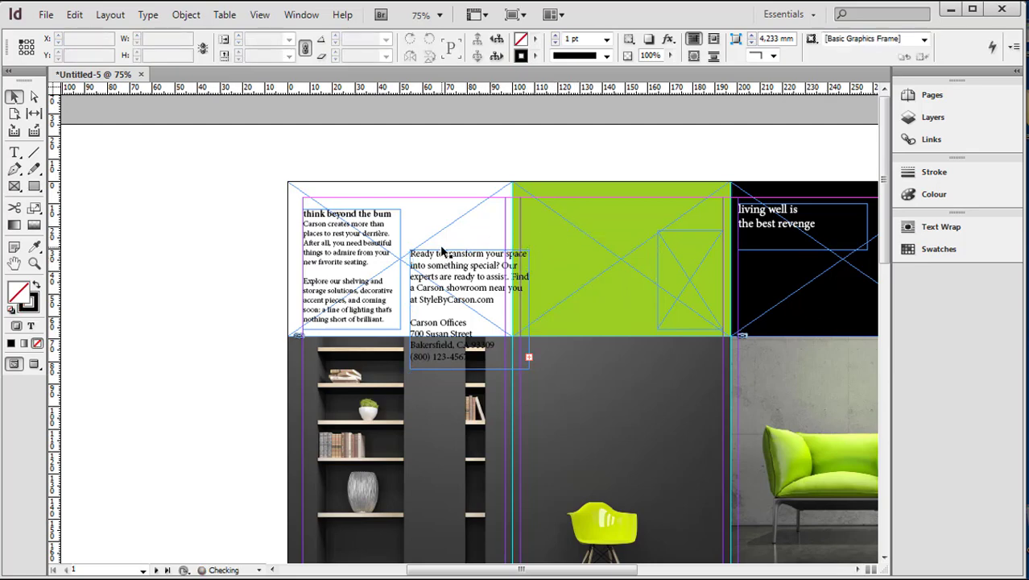
Move the pasted text frame onto the green panel at X 103.667 mm, Y 17.292 mm, resize it to 60.833 × 48.208 mm and consult the reference image.
{"action": "left_click_drag", "start_coordinate": [462, 249], "coordinate": [572, 217]}
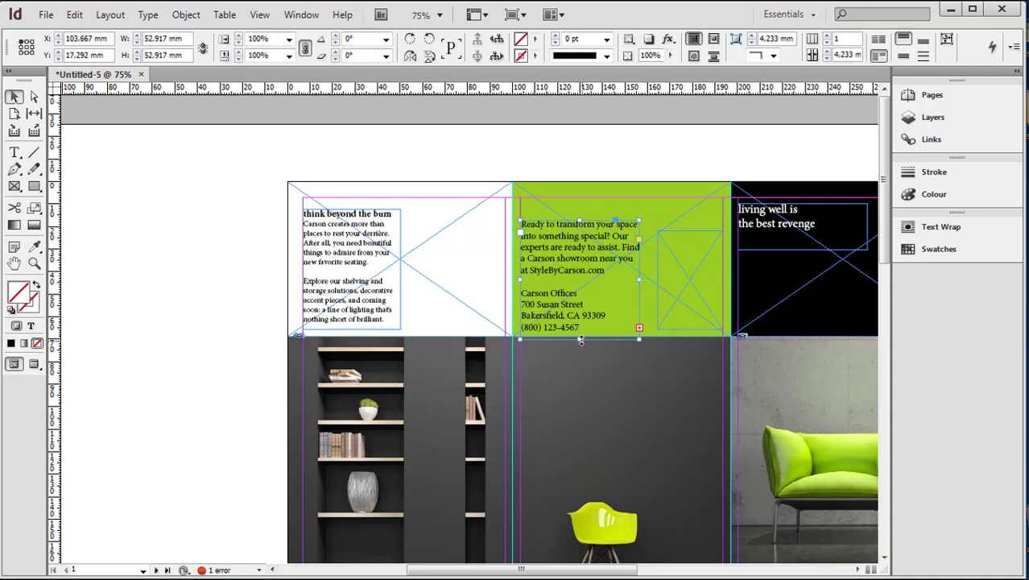
{"action": "left_click_drag", "start_coordinate": [580, 338], "coordinate": [581, 329]}
{"action": "left_click_drag", "start_coordinate": [640, 275], "coordinate": [658, 275]}
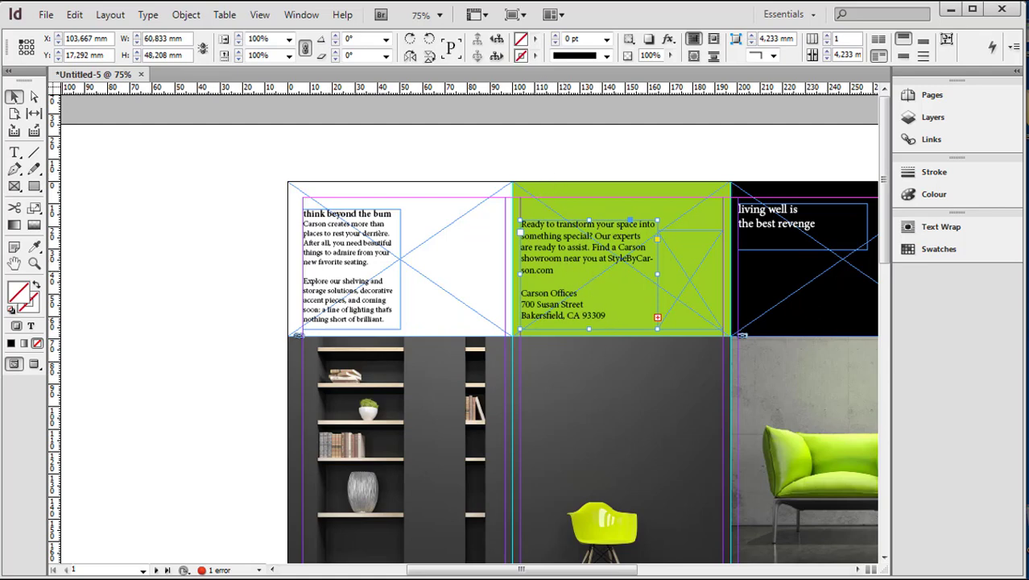
{"action": "key", "text": "alt+Tab"}
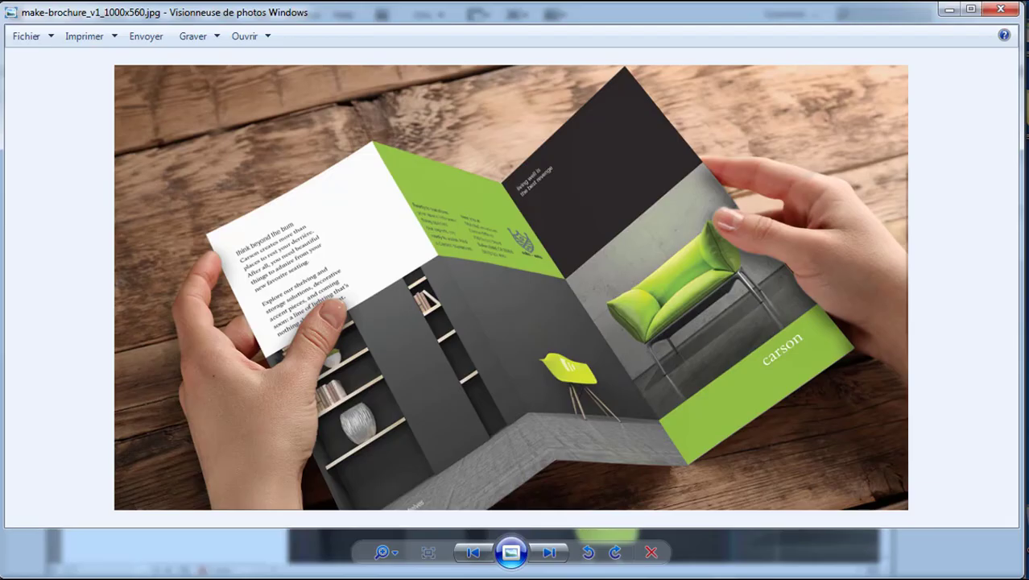
{"action": "key", "text": "alt+Tab"}
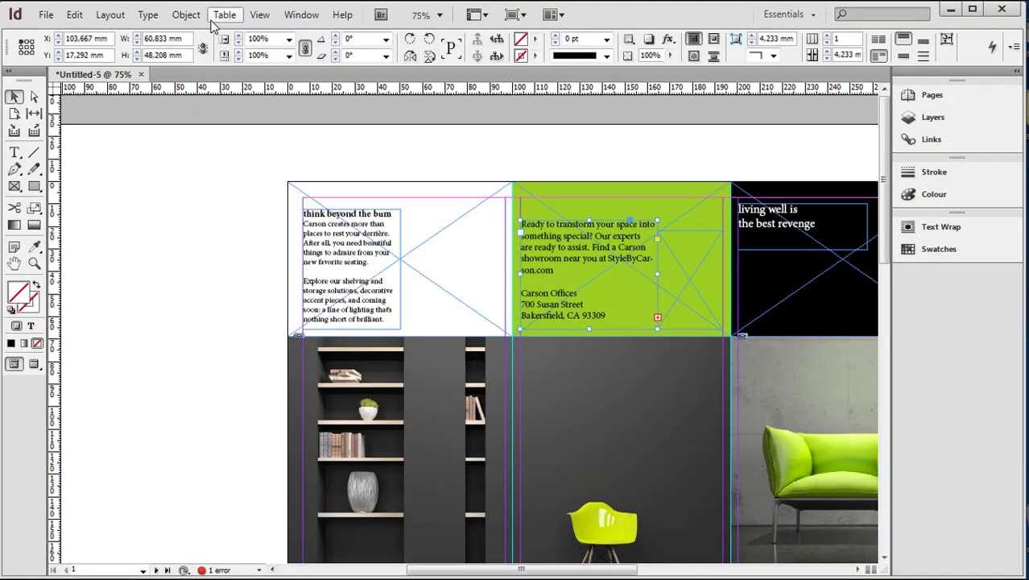
Split the green panel's text frame into 2 columns in Text Frame Options.
{"action": "left_click", "coordinate": [186, 15]}
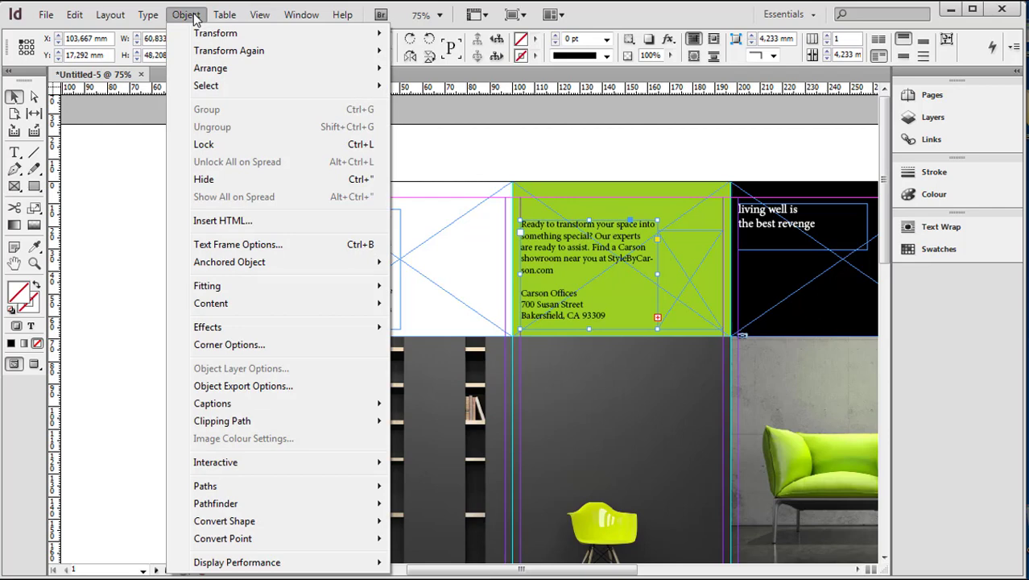
{"action": "left_click", "coordinate": [238, 245]}
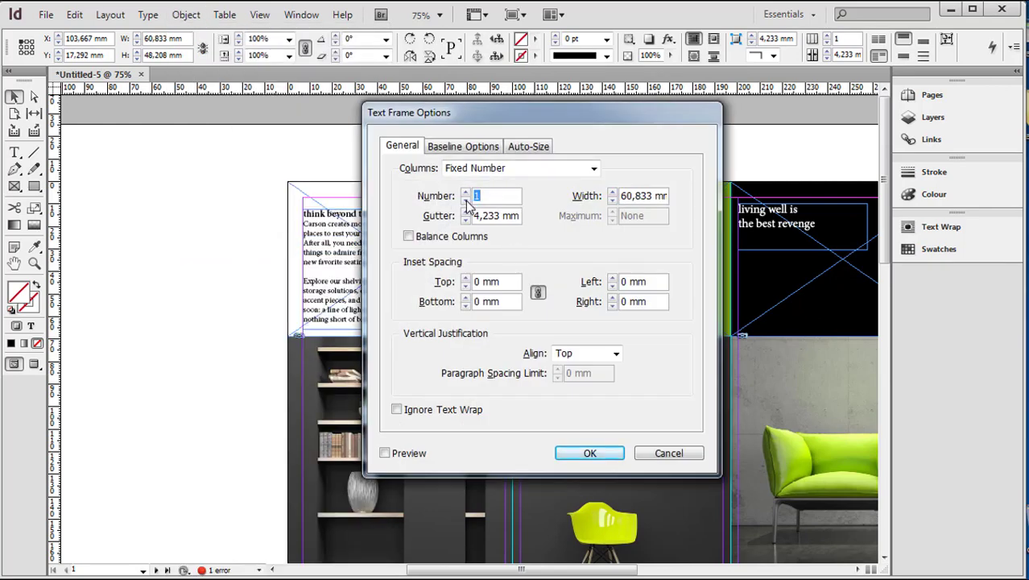
{"action": "type", "text": "2"}
{"action": "left_click", "coordinate": [590, 452]}
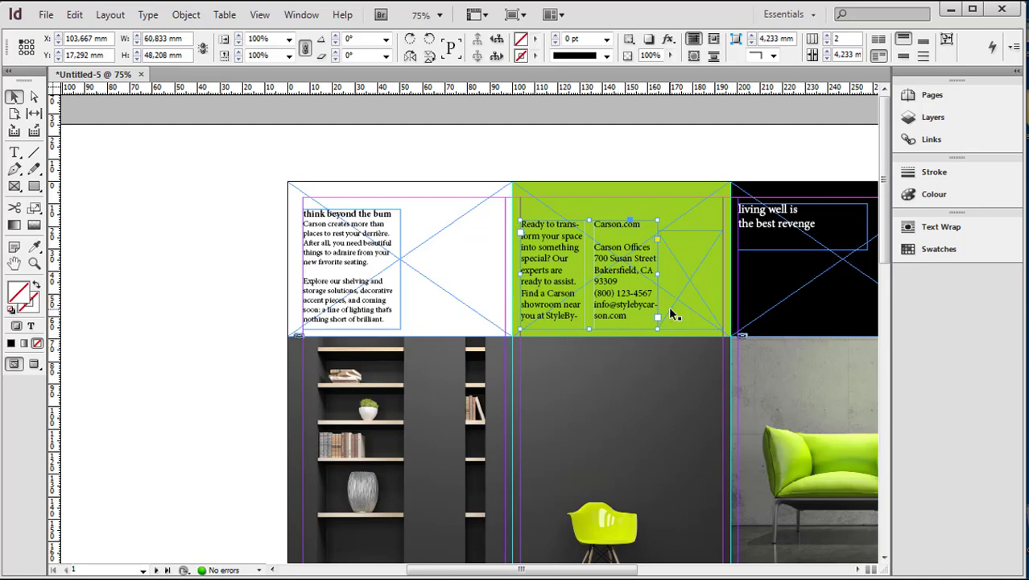
Place Carson-logo.ai from the make-brochure folder into the green panel's narrow empty frame and fit the logo to it.
{"action": "left_click", "coordinate": [702, 236]}
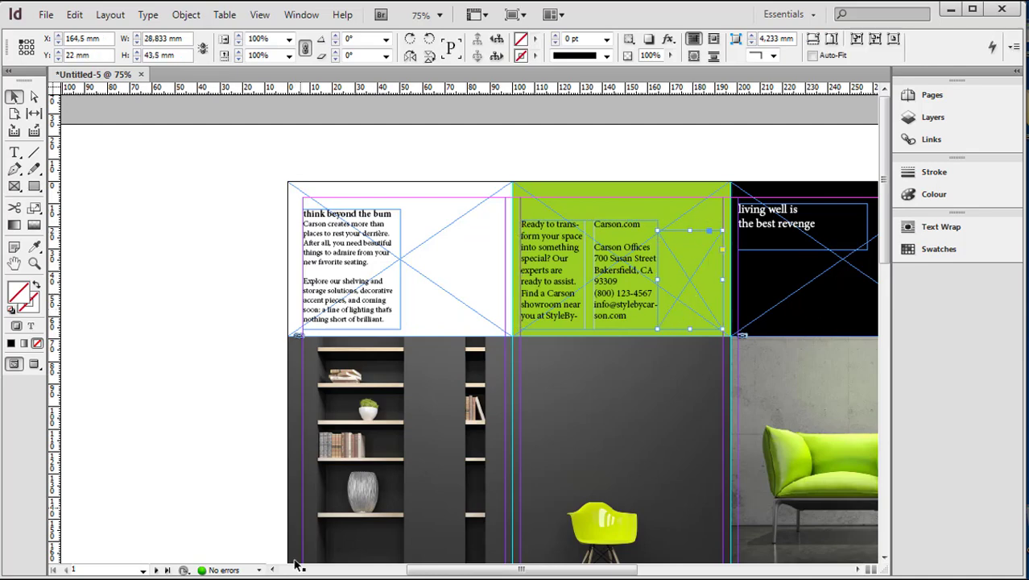
{"action": "left_click", "coordinate": [447, 505]}
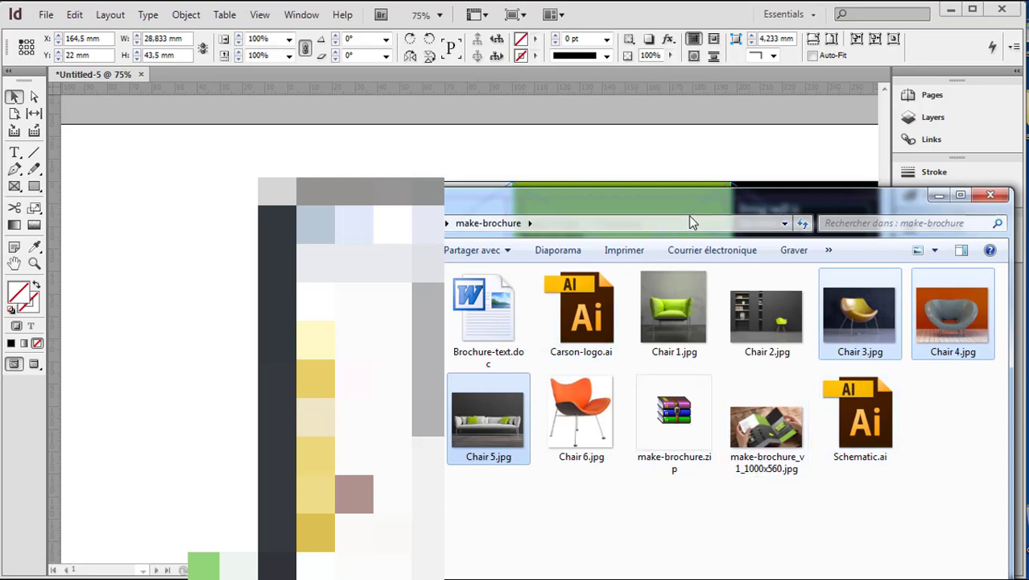
{"action": "left_click_drag", "start_coordinate": [690, 212], "coordinate": [883, 360]}
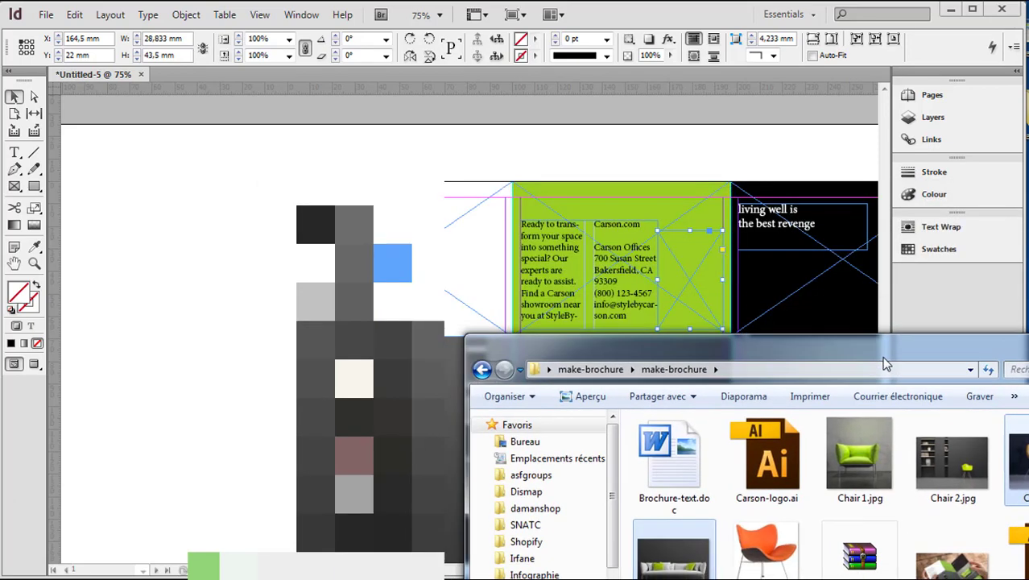
{"action": "left_click_drag", "start_coordinate": [780, 471], "coordinate": [689, 277]}
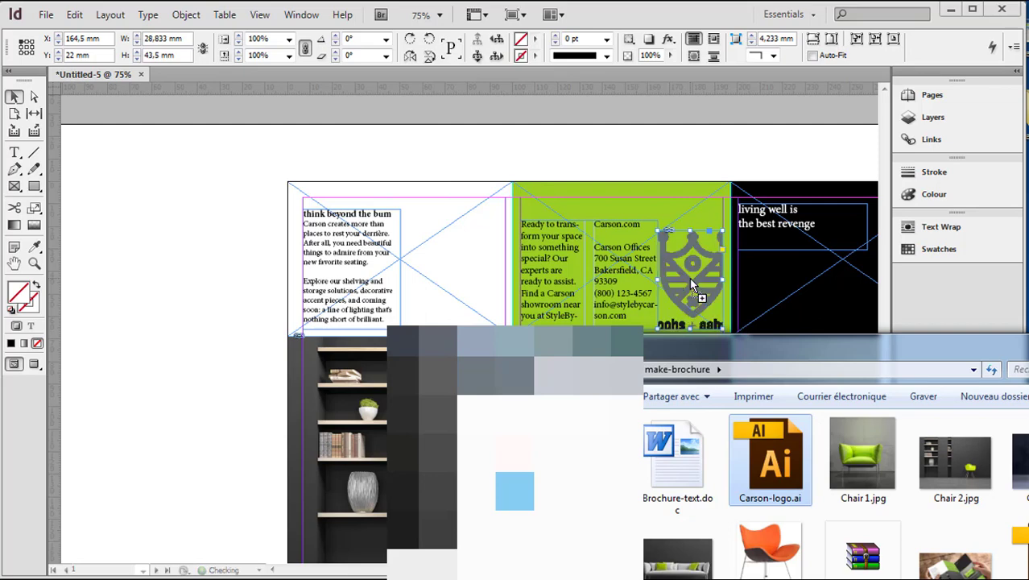
{"action": "left_click", "coordinate": [812, 38]}
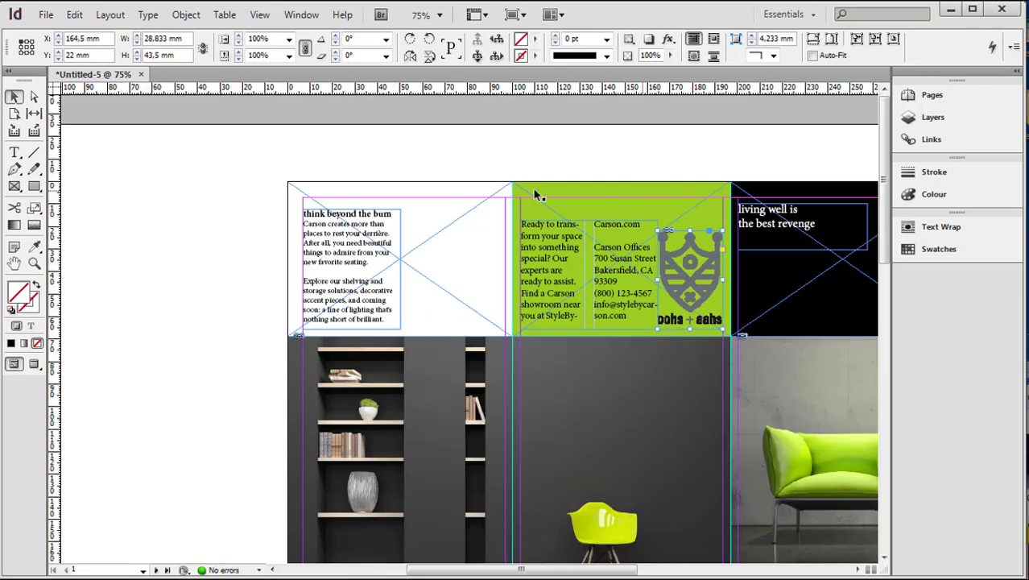
Shrink the logo frame on the green panel about its centre to 25.833 × 38.974 mm and fit the logo proportionally to it.
{"action": "left_click", "coordinate": [200, 304]}
{"action": "left_click", "coordinate": [34, 365]}
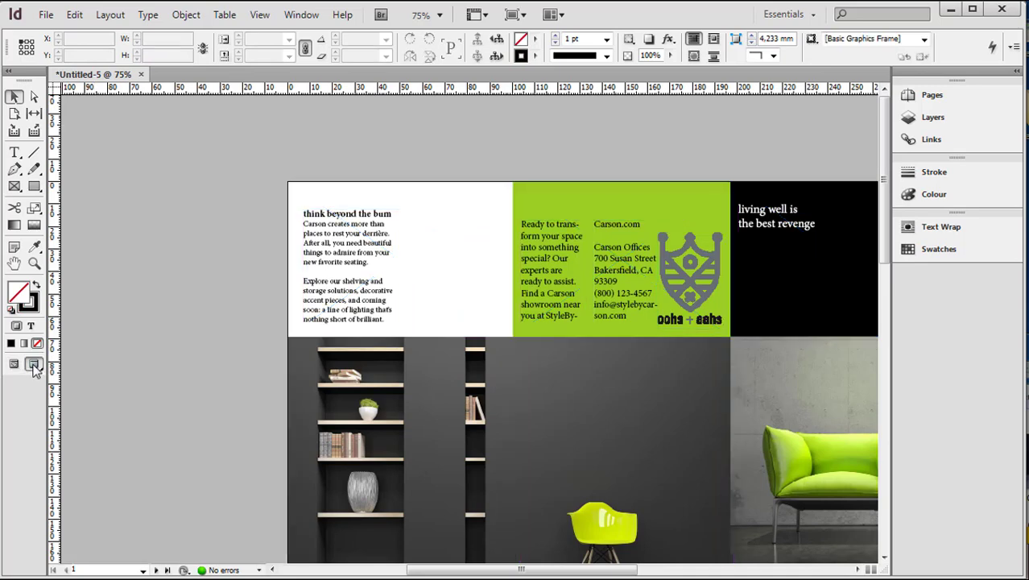
{"action": "left_click", "coordinate": [34, 264]}
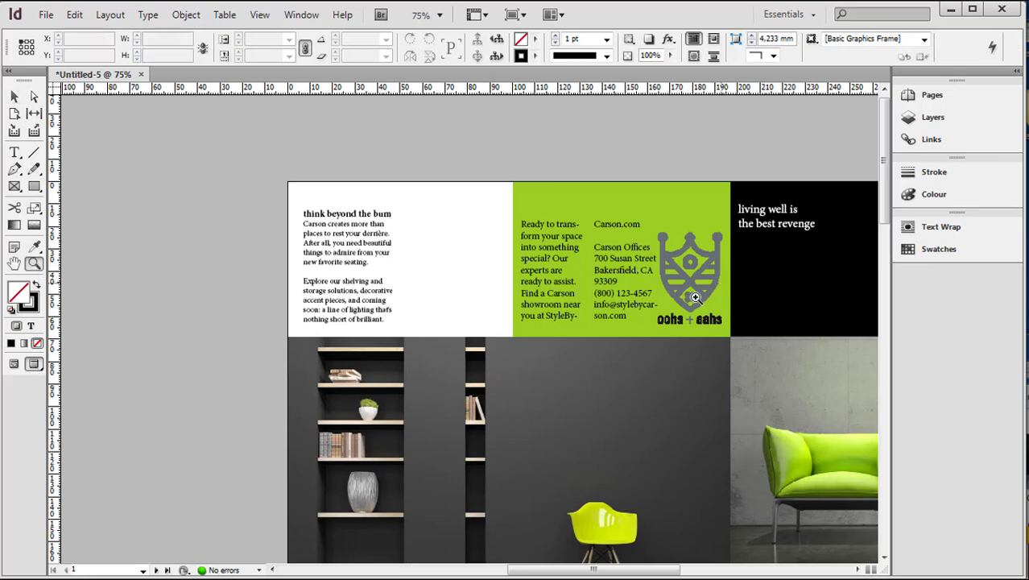
{"action": "left_click", "coordinate": [720, 283]}
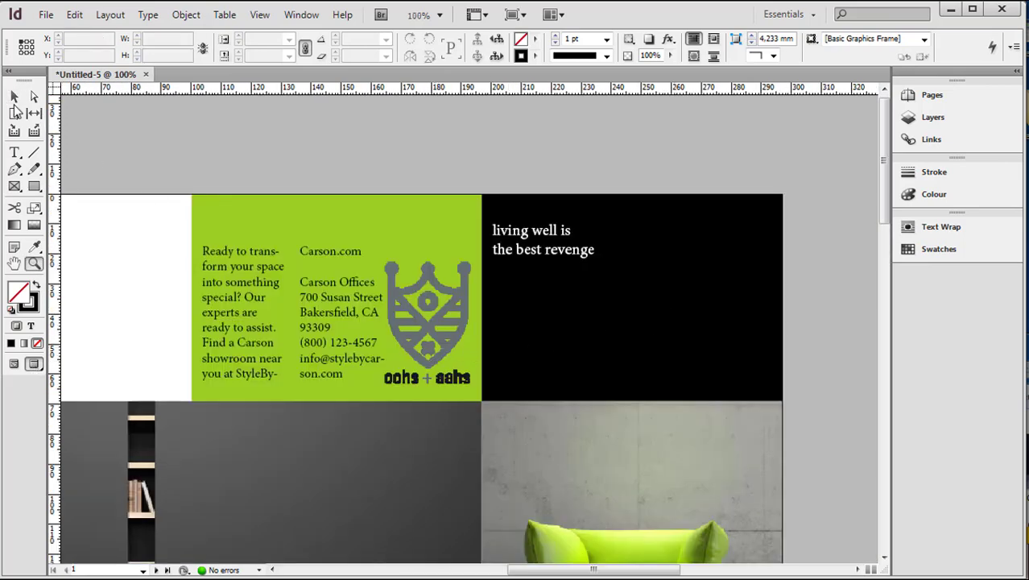
{"action": "left_click", "coordinate": [14, 97]}
{"action": "left_click", "coordinate": [447, 312]}
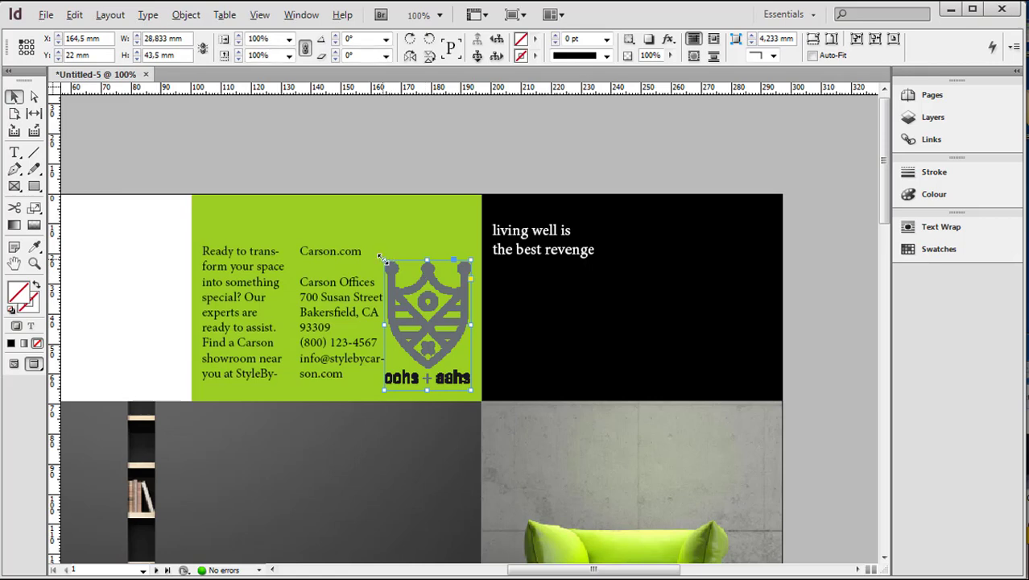
{"action": "mouse_move", "coordinate": [384, 258]}
{"action": "left_mouse_down"}
{"action": "mouse_move", "coordinate": [400, 277]}
{"action": "mouse_move", "coordinate": [389, 267]}
{"action": "left_mouse_up"}
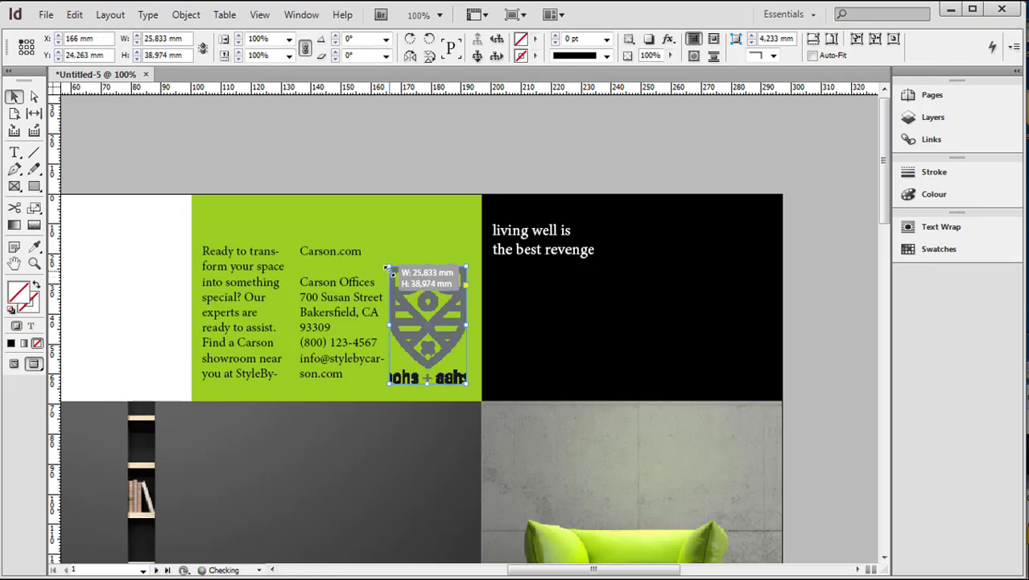
{"action": "left_click", "coordinate": [831, 39]}
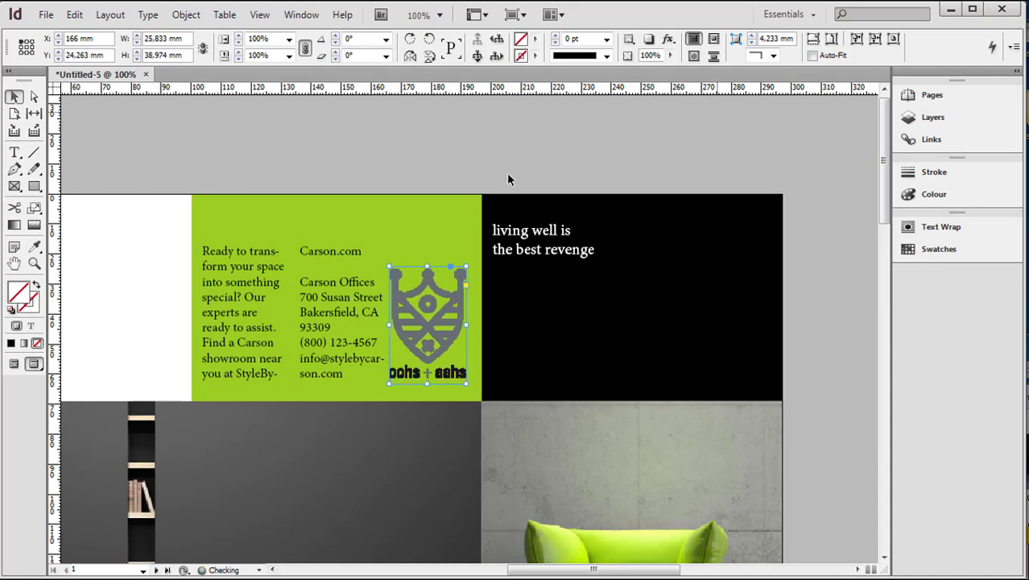
{"action": "left_click", "coordinate": [464, 135]}
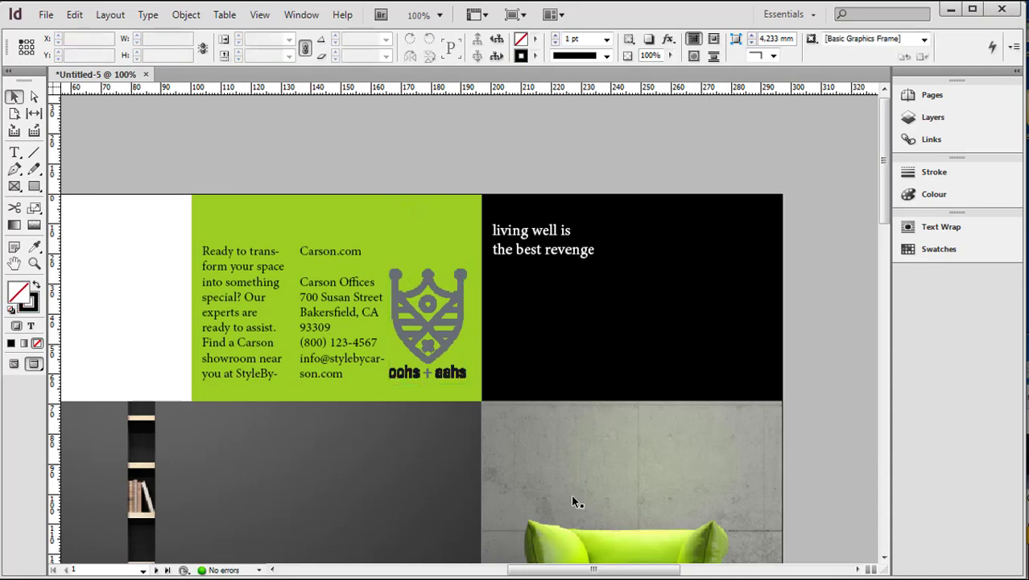
Return to normal view and move the CARSON text frame on the front cover's lime panel down to Y 185.25 mm.
{"action": "left_click_drag", "start_coordinate": [558, 573], "coordinate": [516, 574]}
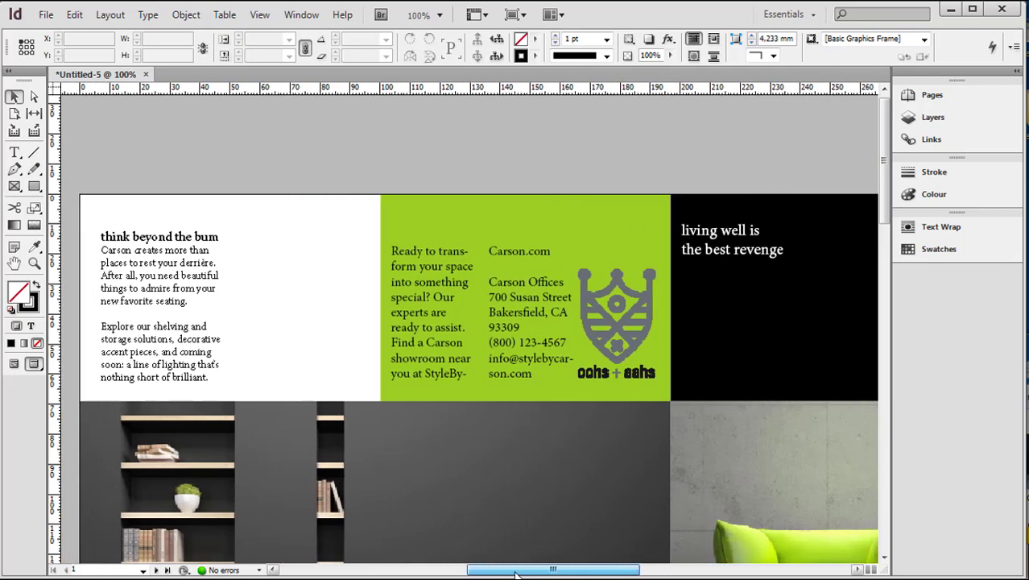
{"action": "left_click", "coordinate": [14, 365]}
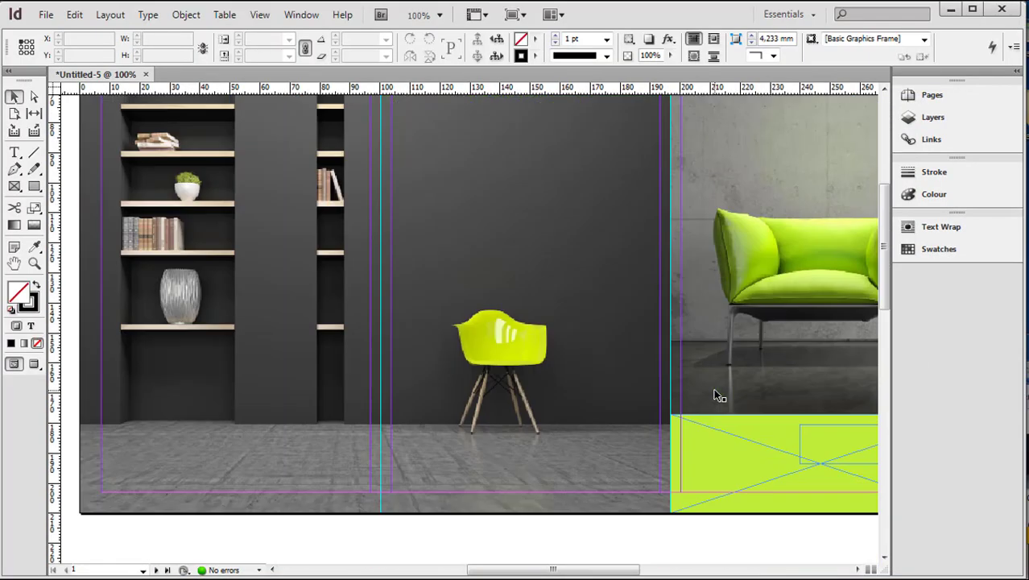
{"action": "scroll", "coordinate": [714, 391], "scroll_direction": "down", "scroll_amount": 3}
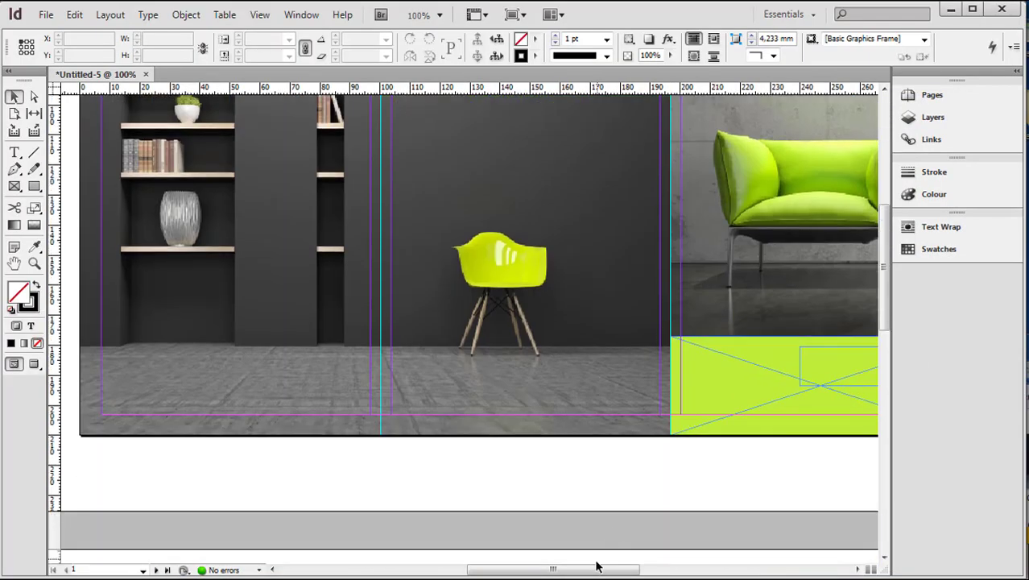
{"action": "left_click_drag", "start_coordinate": [599, 569], "coordinate": [621, 538]}
{"action": "left_click", "coordinate": [608, 387]}
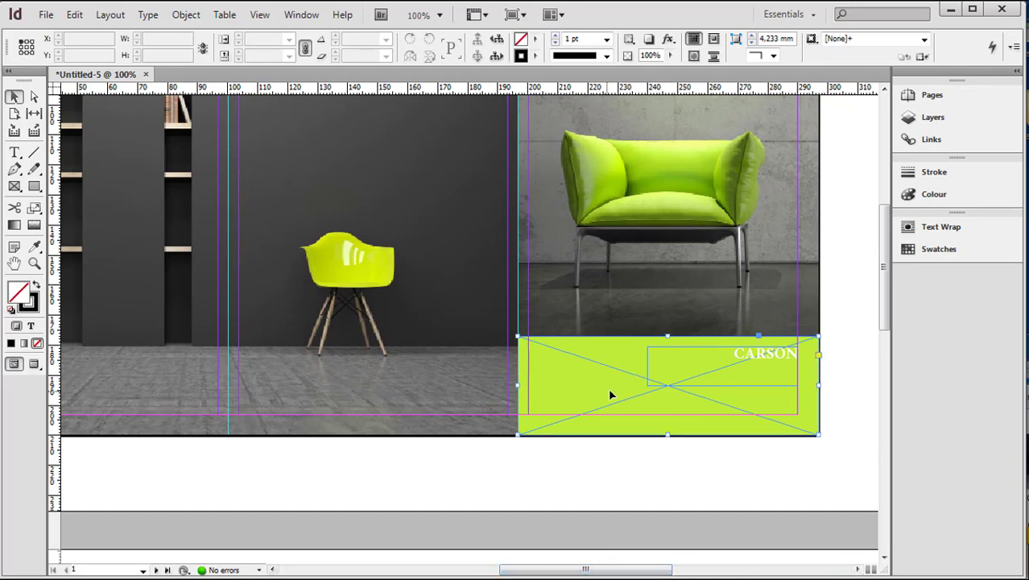
{"action": "key", "text": "Down"}
{"action": "key", "text": "Down"}
{"action": "key", "text": "Down"}
{"action": "key", "text": "Down"}
{"action": "key", "text": "Down"}
{"action": "key", "text": "Down"}
{"action": "key", "text": "Down"}
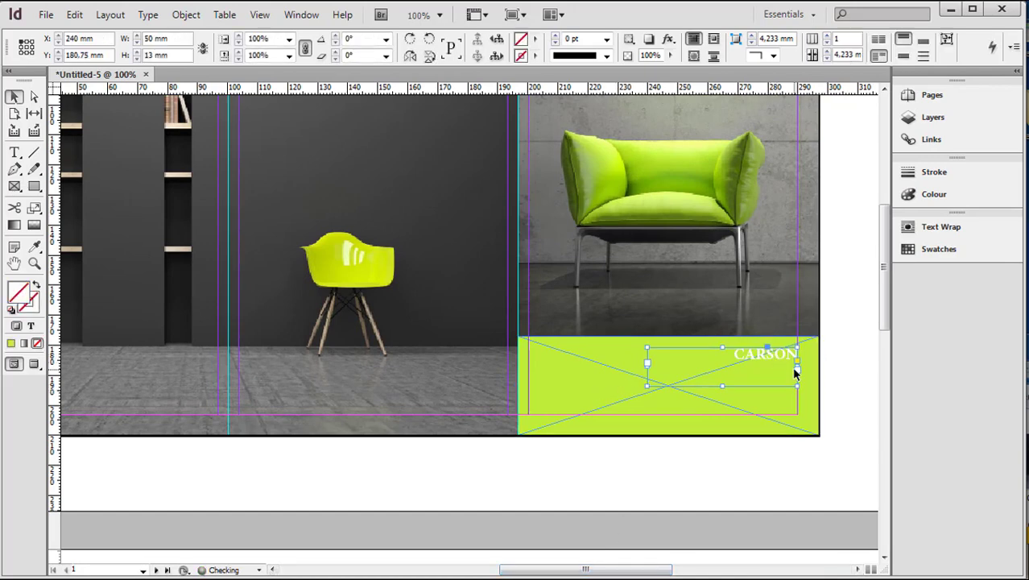
{"action": "key", "text": "Down"}
{"action": "key", "text": "Down"}
{"action": "key", "text": "Down"}
{"action": "key", "text": "Down"}
{"action": "key", "text": "Down"}
{"action": "key", "text": "Down"}
{"action": "key", "text": "Down"}
{"action": "key", "text": "Down"}
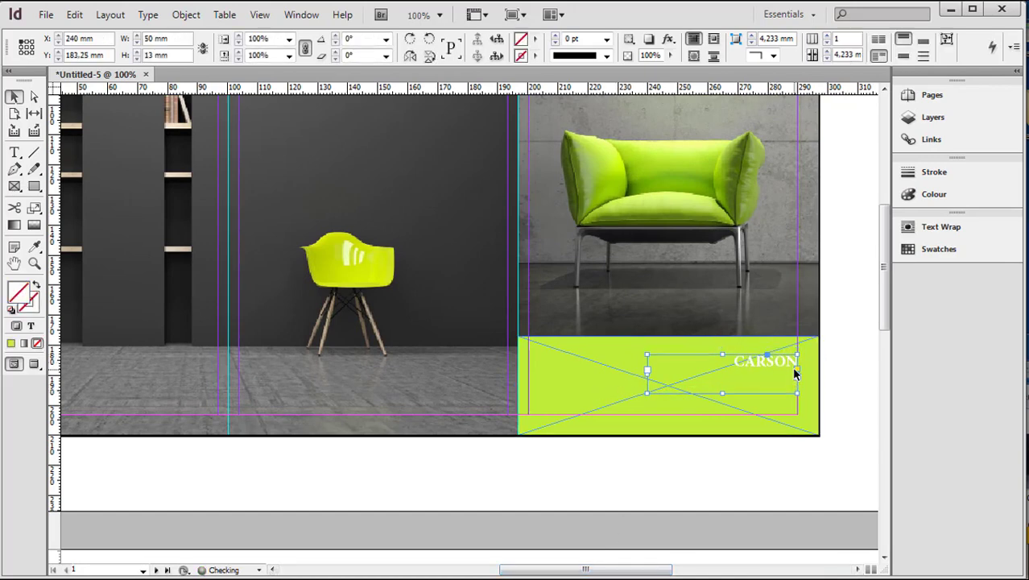
{"action": "key", "text": "Down"}
{"action": "key", "text": "Down"}
{"action": "key", "text": "Down"}
{"action": "key", "text": "Down"}
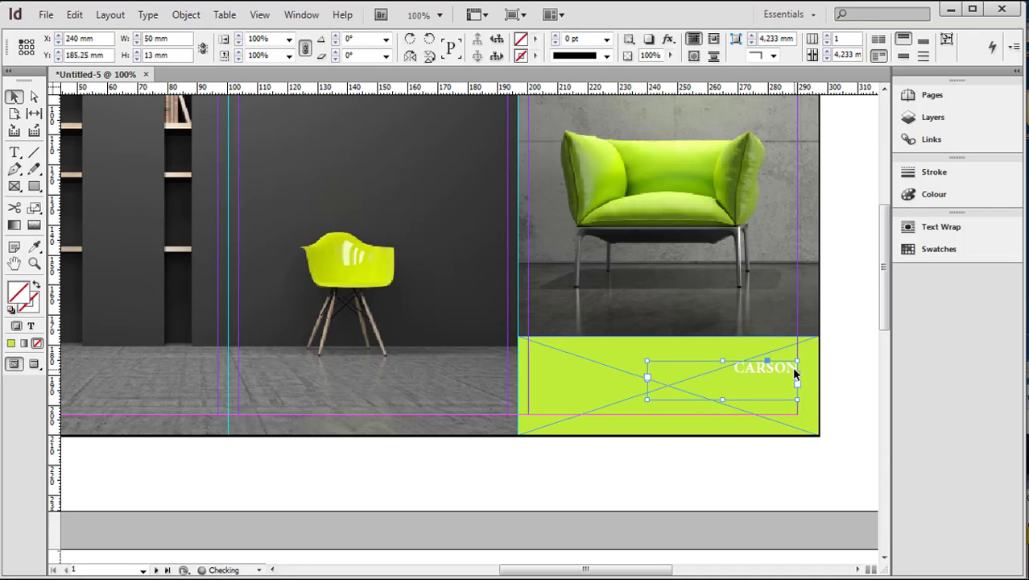
Lower the lime panel's upper edge by about 3 mm, extend the green armchair frame down to 111 mm high and fill it proportionally.
{"action": "left_click", "coordinate": [627, 349]}
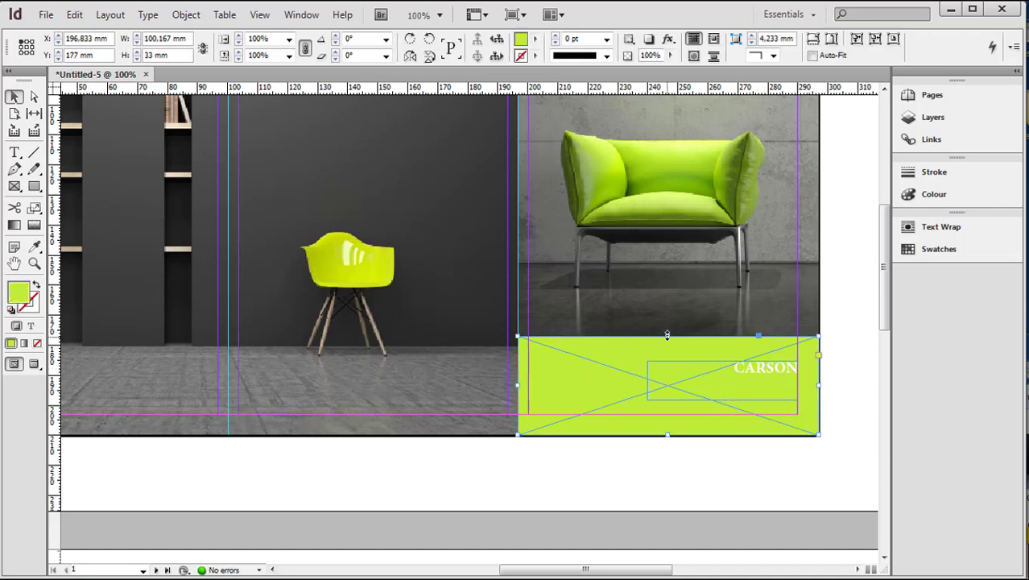
{"action": "left_click_drag", "start_coordinate": [666, 336], "coordinate": [666, 347]}
{"action": "left_click", "coordinate": [682, 308]}
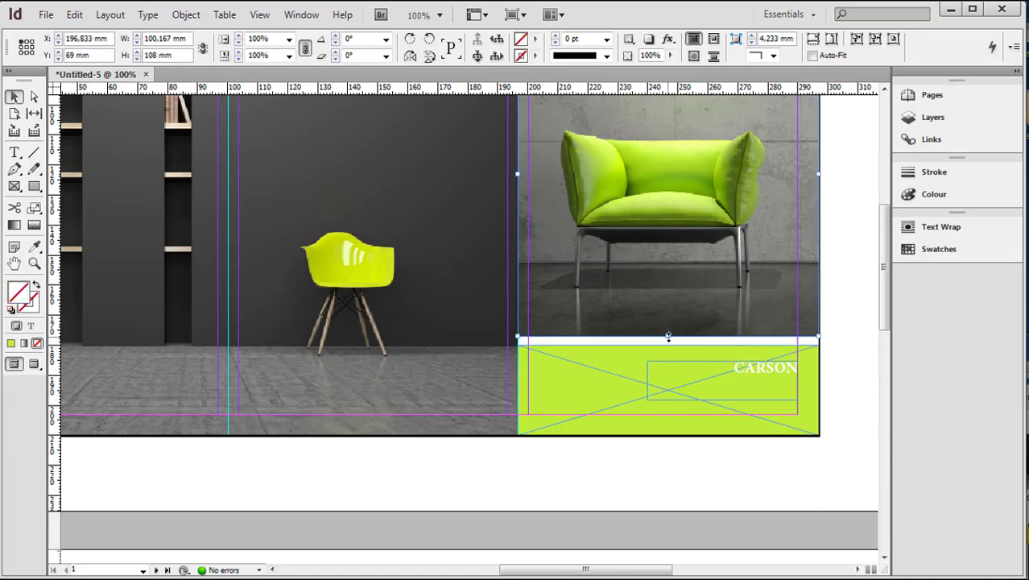
{"action": "left_click_drag", "start_coordinate": [669, 336], "coordinate": [668, 342]}
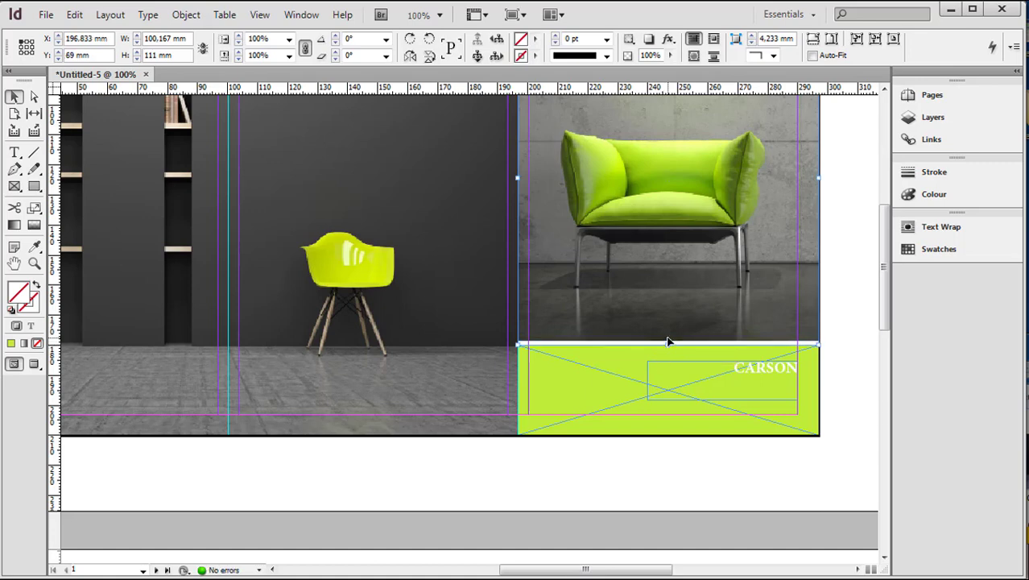
{"action": "left_click", "coordinate": [814, 39]}
{"action": "left_click", "coordinate": [847, 352]}
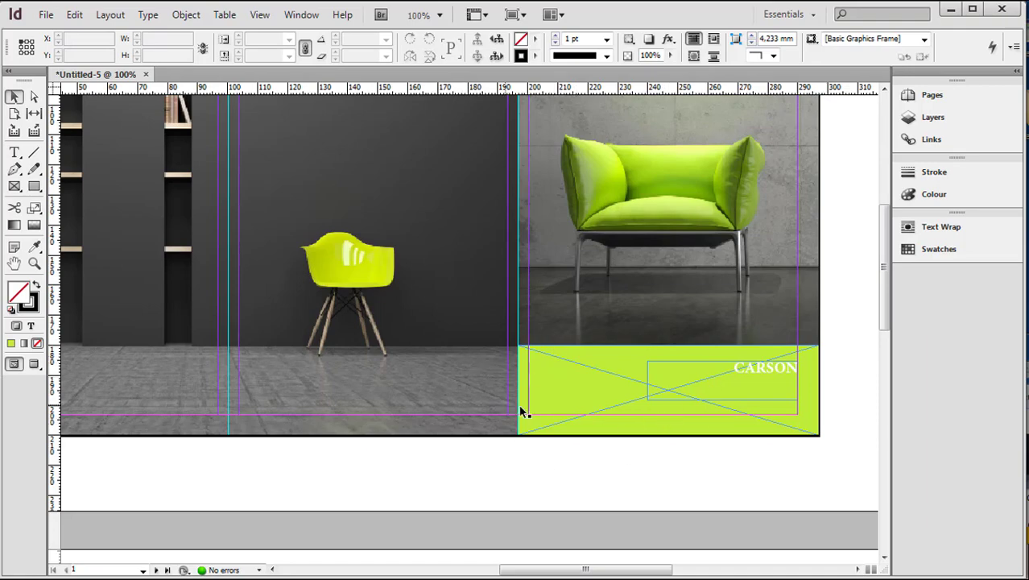
Set the two-column text on the green panel to 11 pt, try justified alignment and restore left alignment.
{"action": "scroll", "coordinate": [586, 441], "scroll_direction": "up", "scroll_amount": 8}
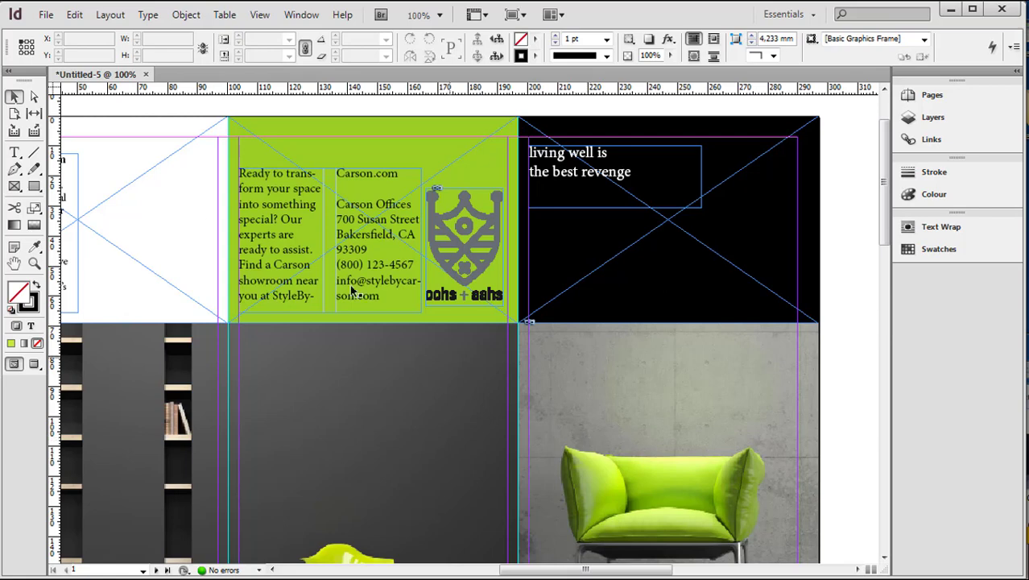
{"action": "left_click", "coordinate": [272, 175]}
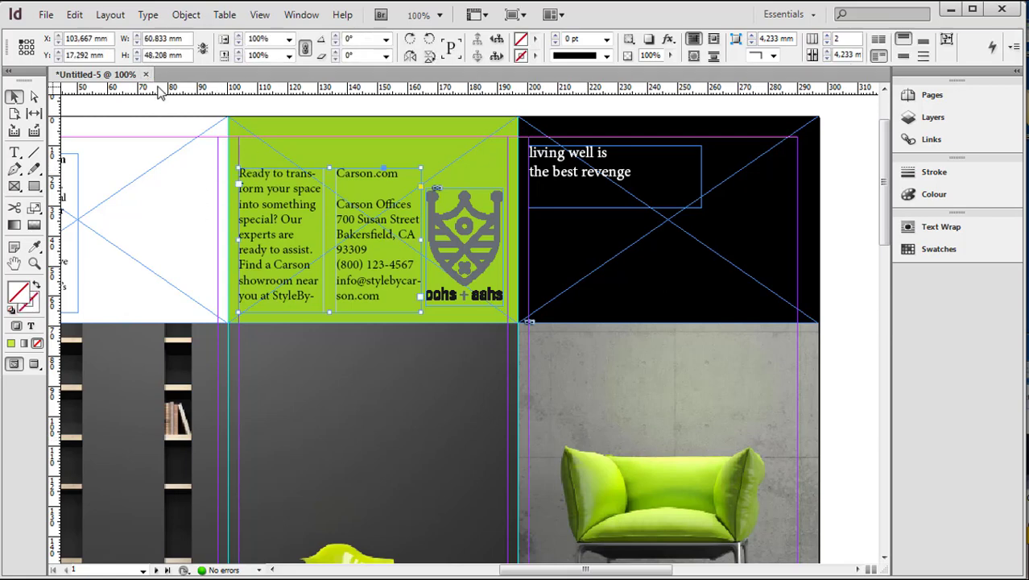
{"action": "left_click", "coordinate": [15, 152]}
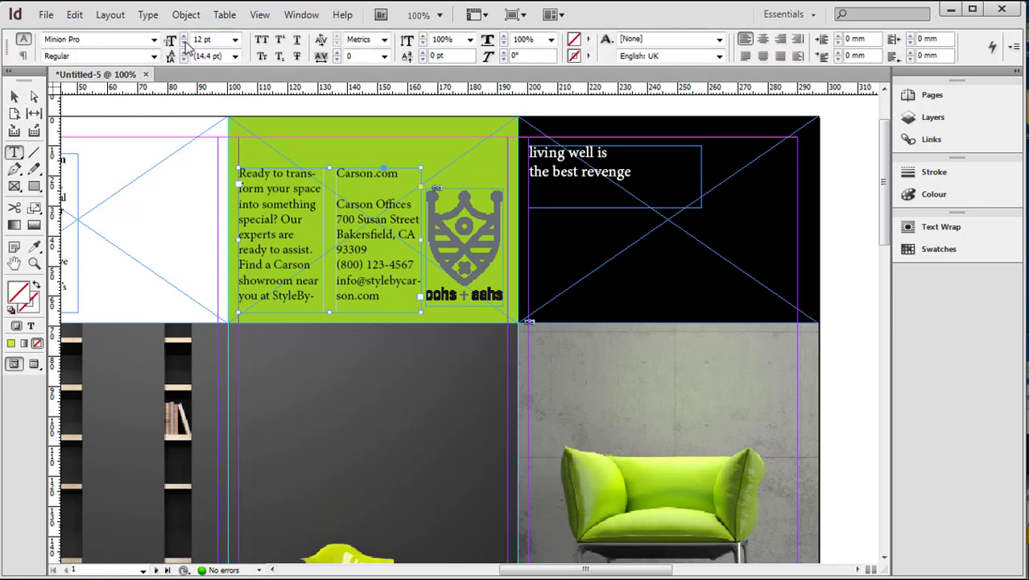
{"action": "left_click", "coordinate": [184, 44]}
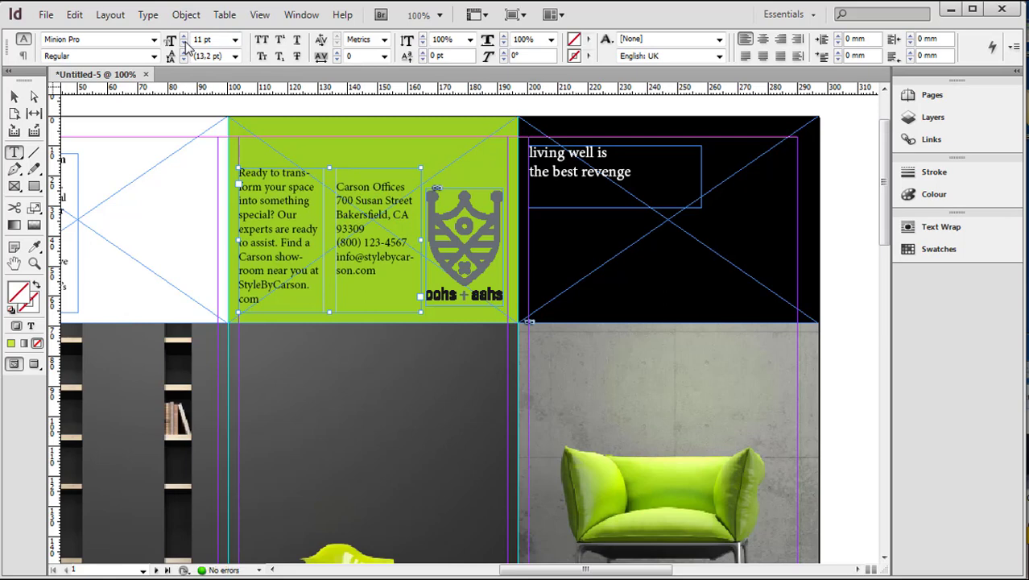
{"action": "left_click", "coordinate": [746, 56]}
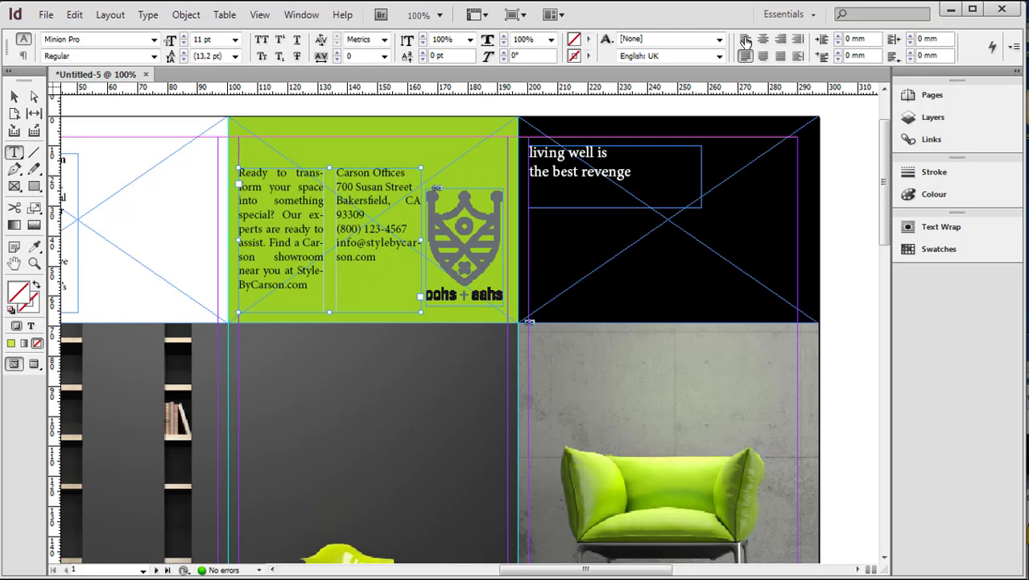
{"action": "left_click", "coordinate": [745, 38]}
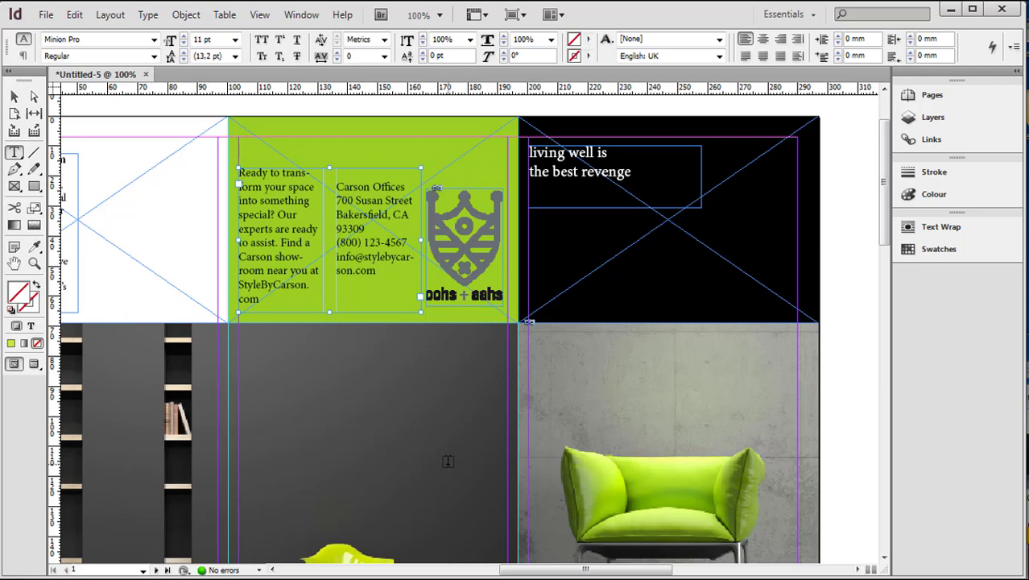
Consult the reference photo and draw an empty rectangle frame in page 2's third column at X 200.333 mm, Y 7 mm, sized 89.667 × 43.5 mm.
{"action": "scroll", "coordinate": [448, 461], "scroll_direction": "down", "scroll_amount": 3}
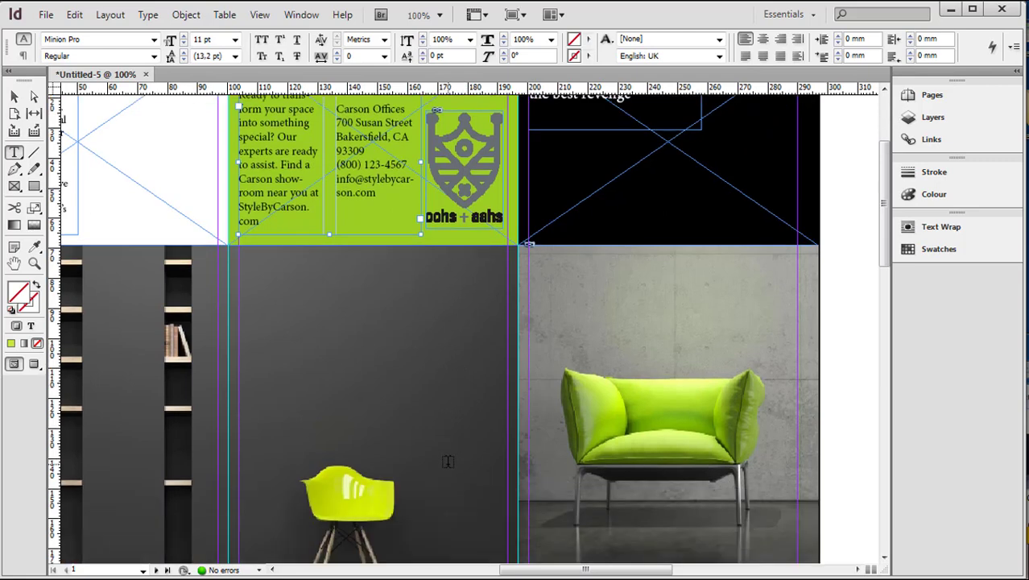
{"action": "left_click", "coordinate": [33, 263]}
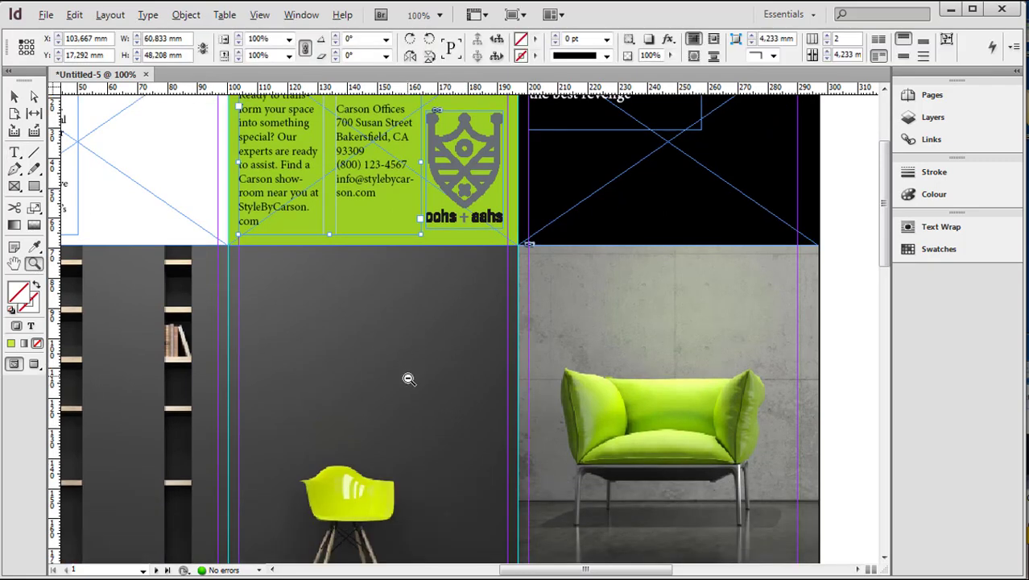
{"action": "left_click", "coordinate": [434, 407], "text": "alt"}
{"action": "left_click", "coordinate": [439, 410], "text": "alt"}
{"action": "scroll", "coordinate": [492, 472], "scroll_direction": "down", "scroll_amount": 8}
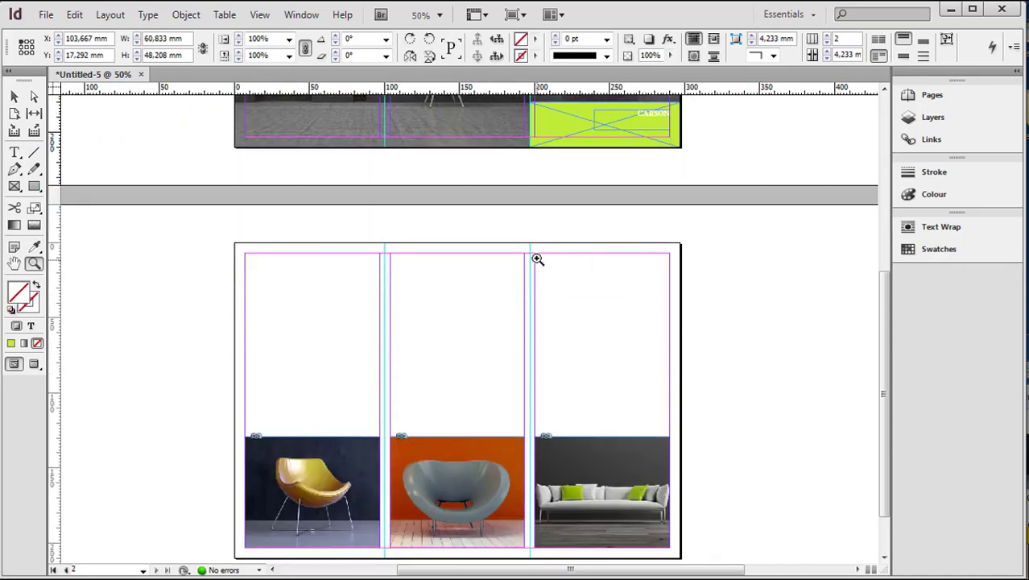
{"action": "key", "text": "alt+Tab"}
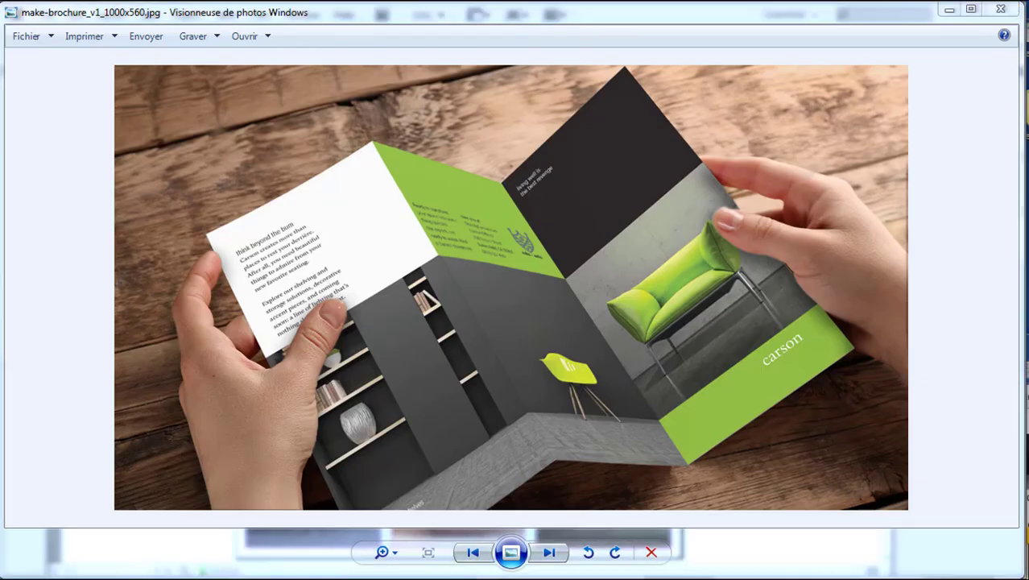
{"action": "key", "text": "alt+Tab"}
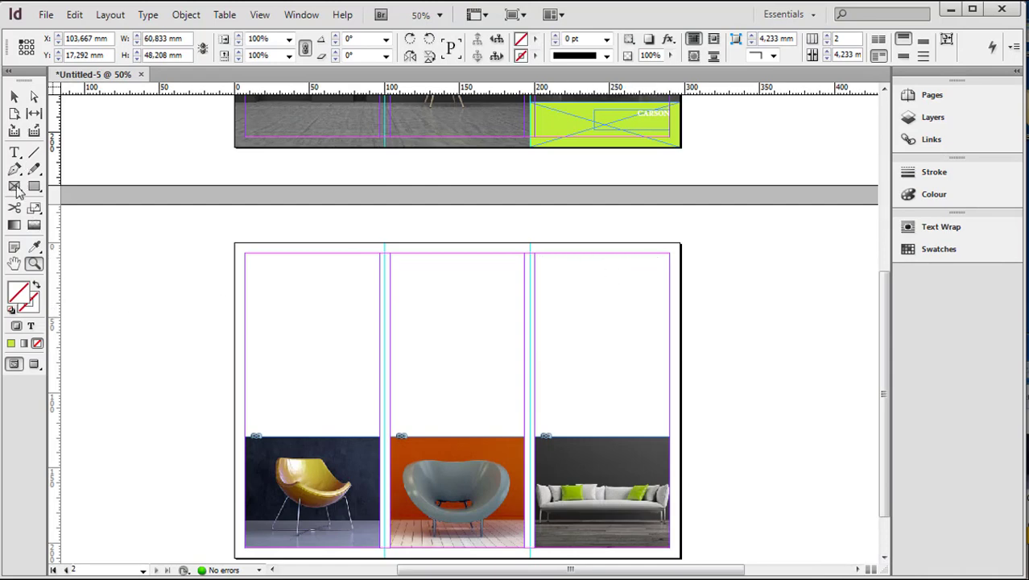
{"action": "key", "text": "f"}
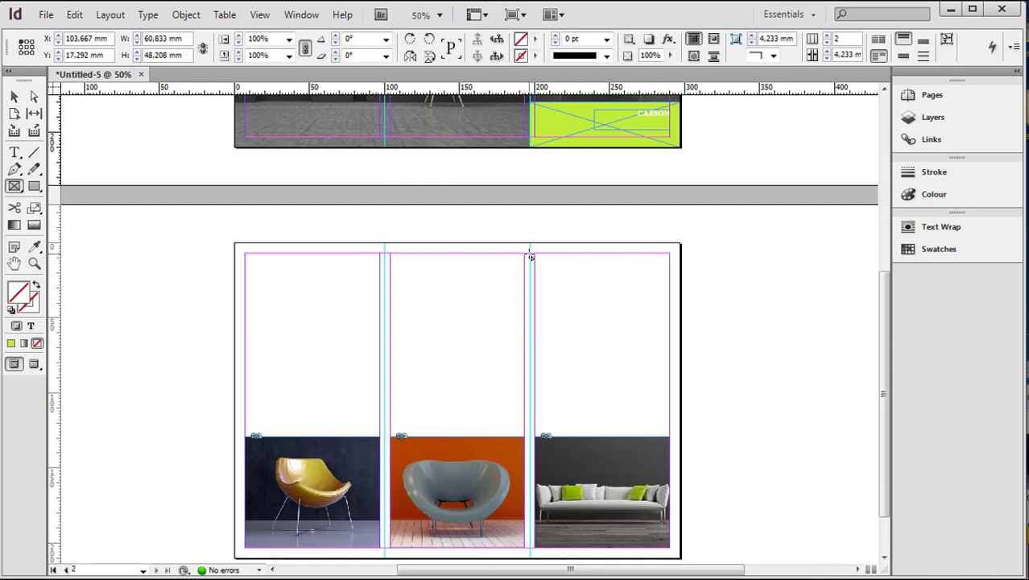
{"action": "left_click_drag", "start_coordinate": [530, 253], "coordinate": [668, 321]}
{"action": "left_click", "coordinate": [14, 95]}
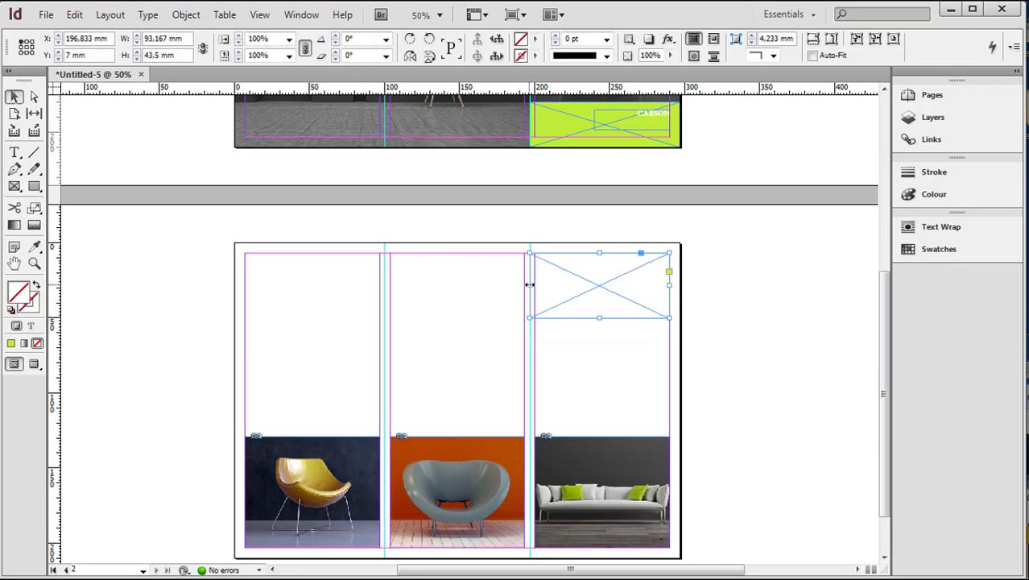
{"action": "left_click_drag", "start_coordinate": [529, 284], "coordinate": [534, 285]}
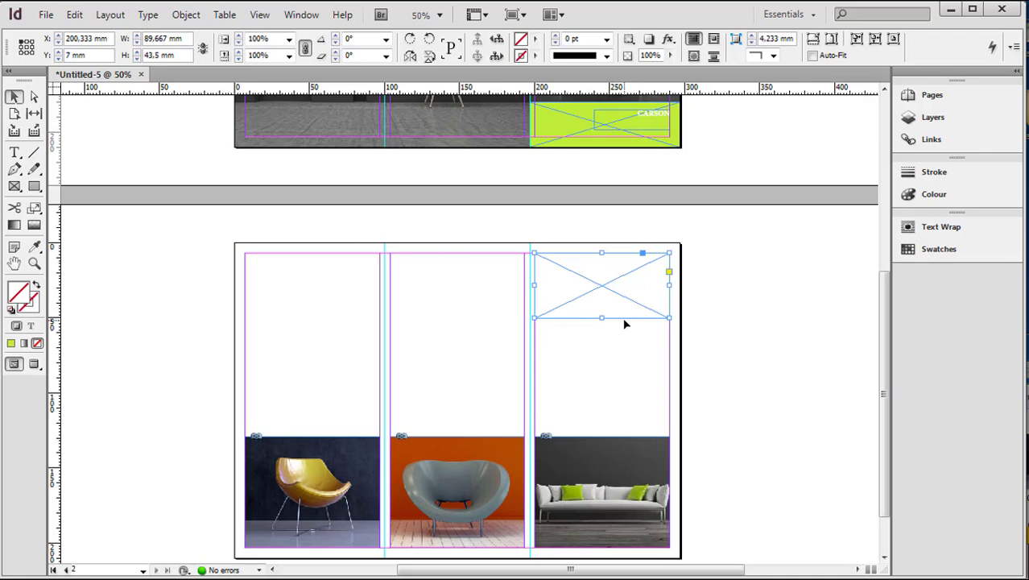
Place Schematic.ai from the make-brochure folder into the new empty frame on page 2.
{"action": "key", "text": "ctrl+d"}
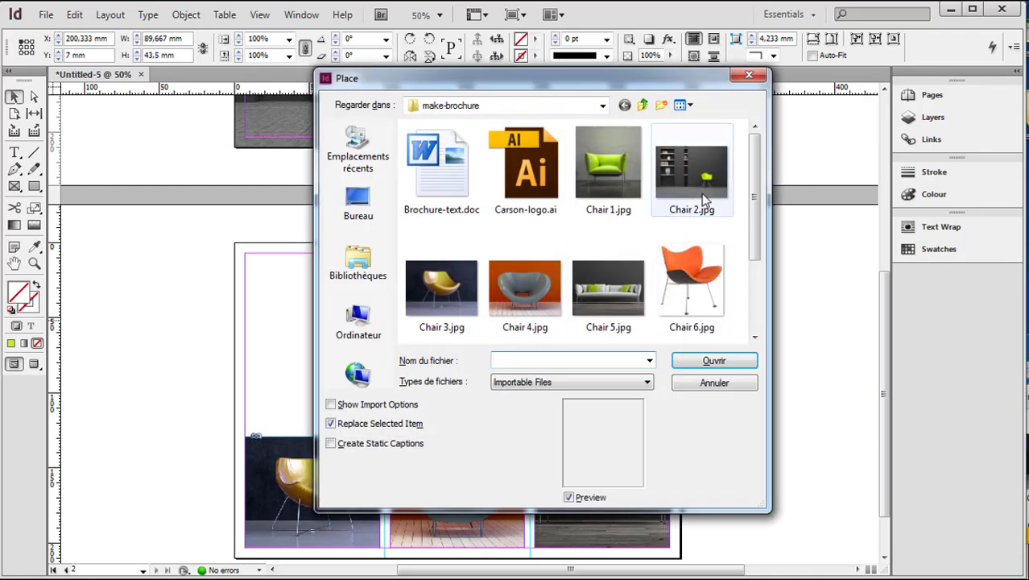
{"action": "scroll", "coordinate": [749, 169], "scroll_direction": "down", "scroll_amount": 2}
{"action": "left_click", "coordinate": [525, 285]}
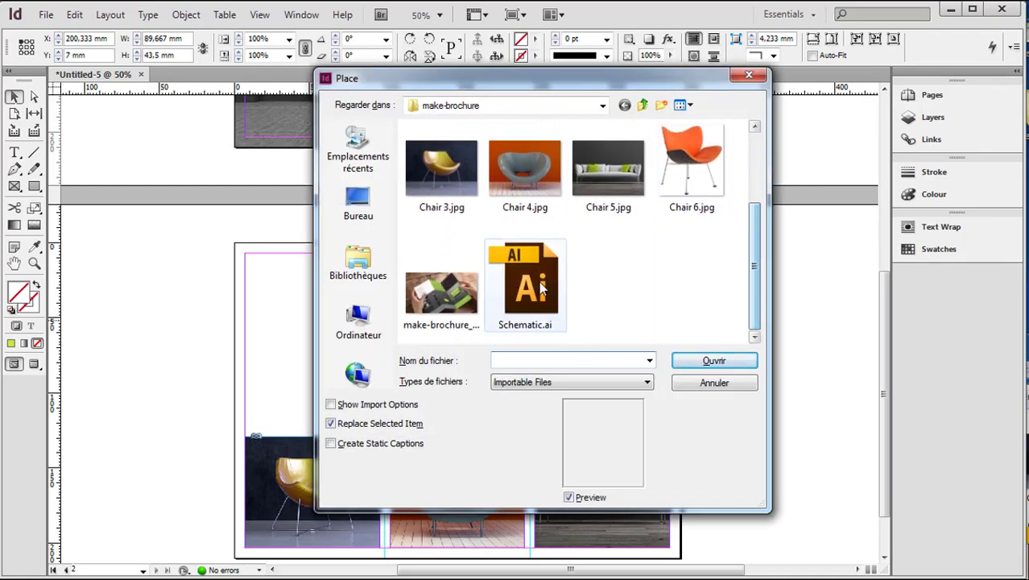
{"action": "left_click", "coordinate": [715, 362]}
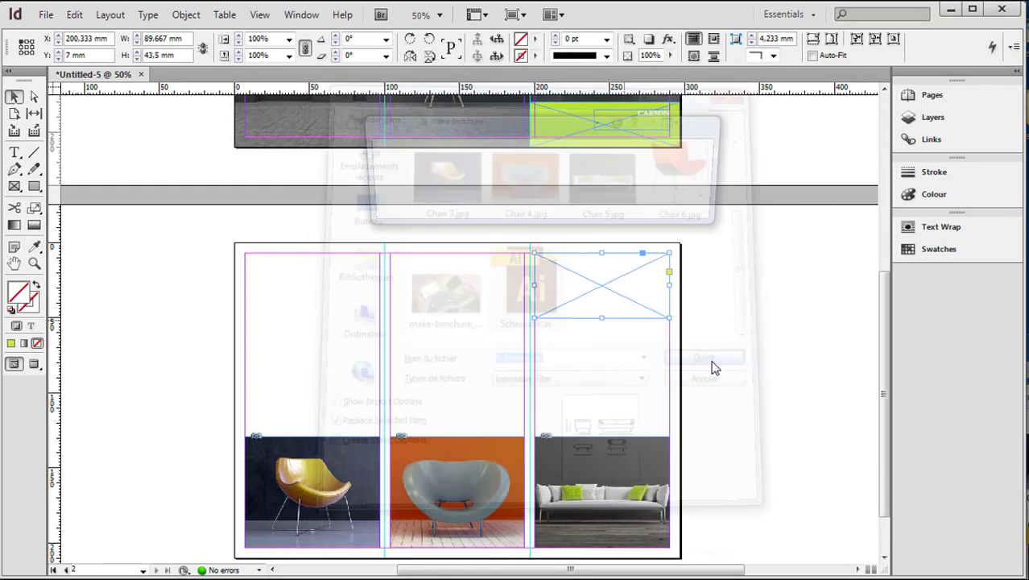
Fit the placed schematic artwork proportionally inside its frame on page 2.
{"action": "left_click", "coordinate": [832, 40]}
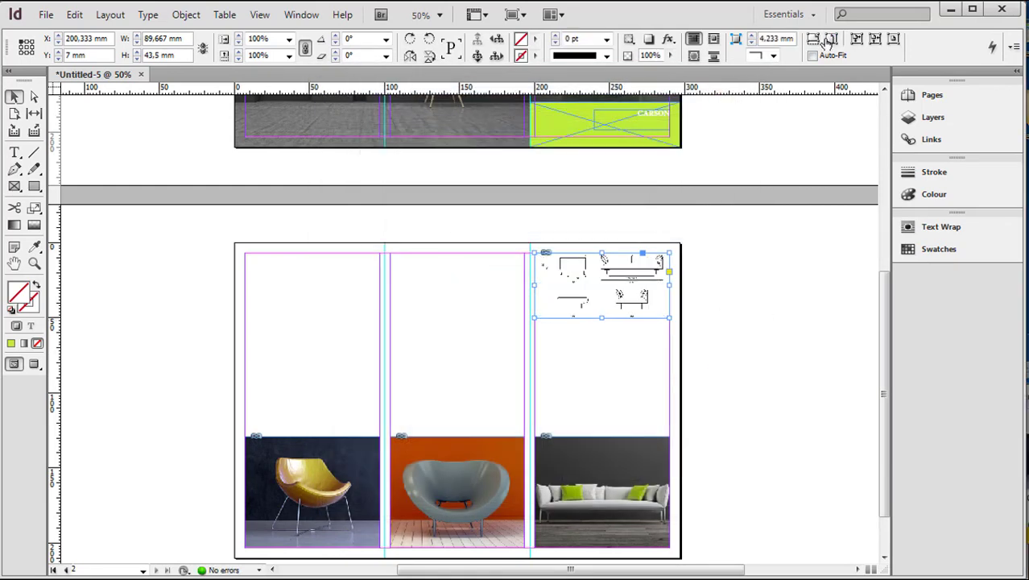
{"action": "left_click", "coordinate": [833, 40]}
{"action": "left_click", "coordinate": [831, 40]}
Examine the placed schematic drawings up close in Preview mode, then restore the normal view with guides and frame edges.
{"action": "left_click", "coordinate": [34, 263]}
{"action": "left_click", "coordinate": [624, 298]}
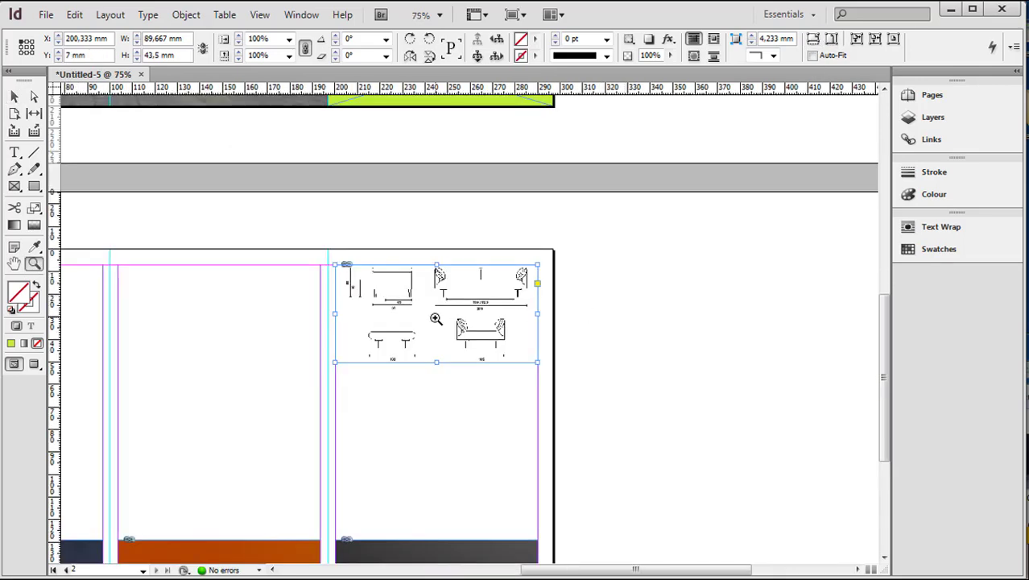
{"action": "left_click", "coordinate": [431, 316]}
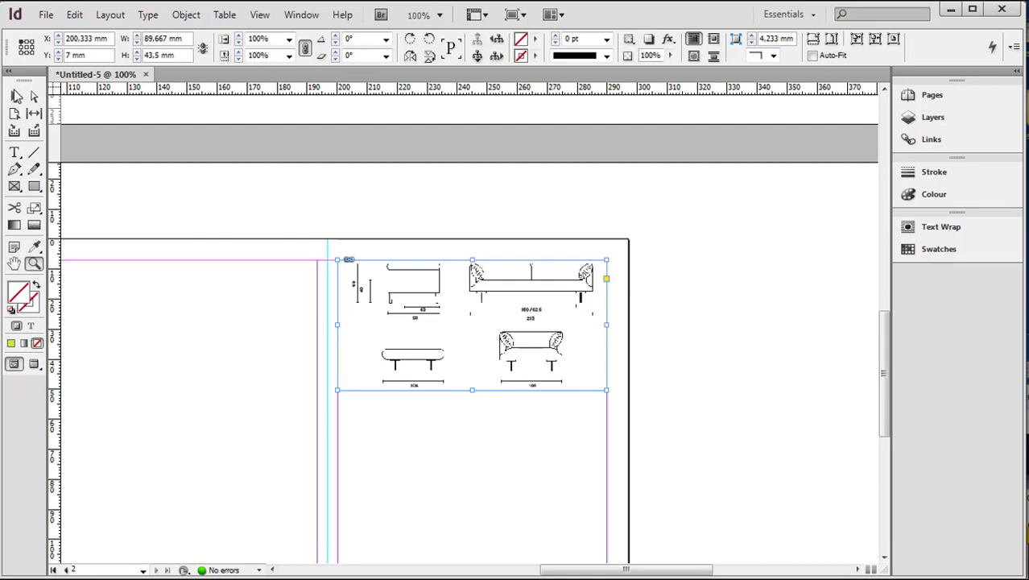
{"action": "left_click", "coordinate": [16, 96]}
{"action": "left_click", "coordinate": [525, 228]}
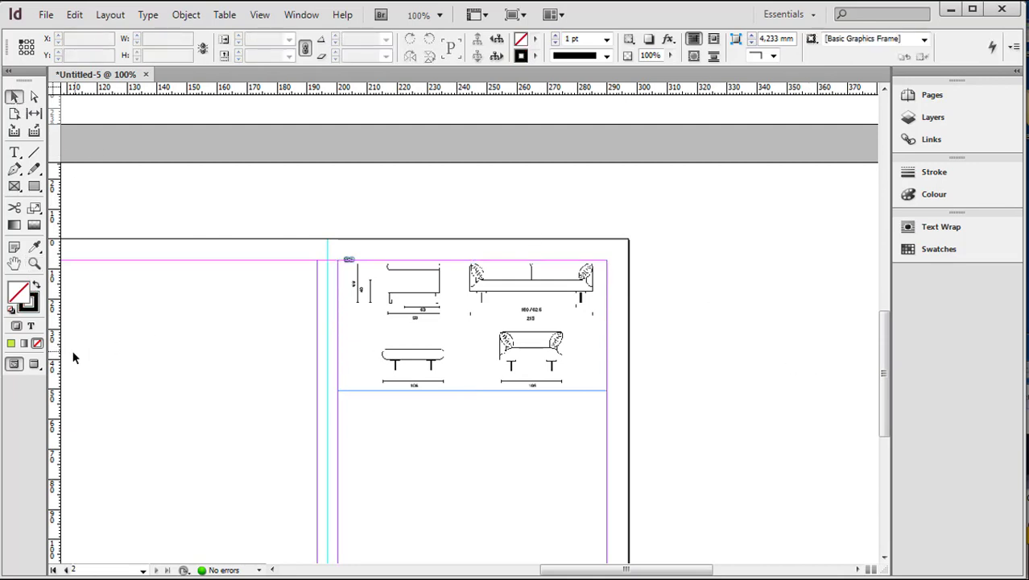
{"action": "left_click", "coordinate": [465, 339]}
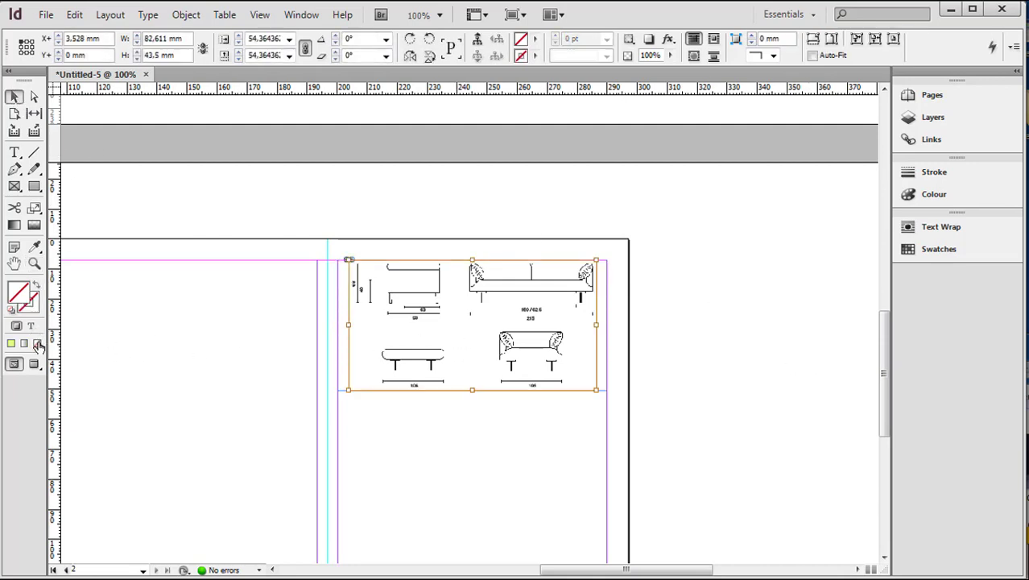
{"action": "left_click", "coordinate": [437, 214]}
{"action": "left_click", "coordinate": [34, 364]}
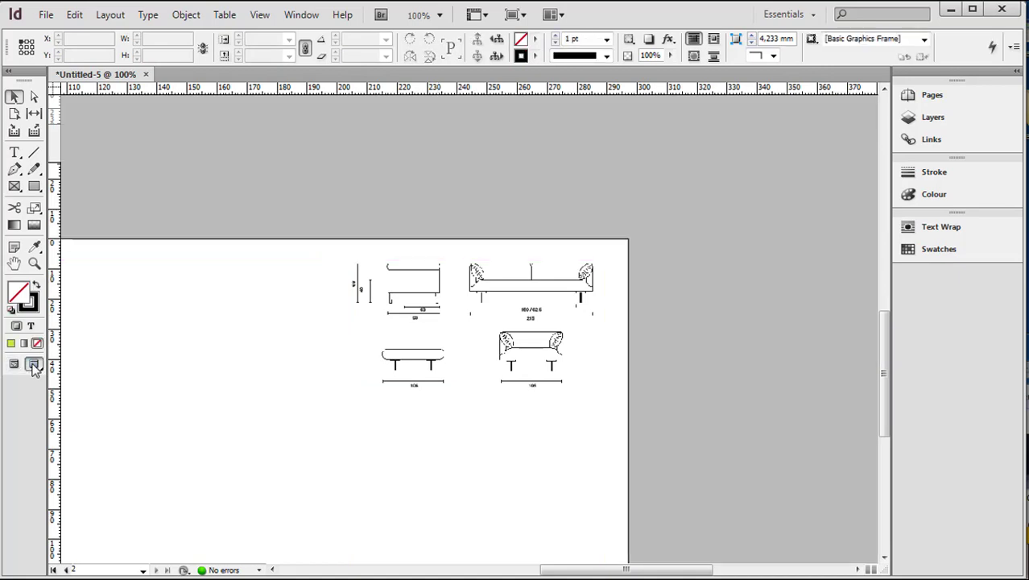
{"action": "left_click", "coordinate": [34, 263]}
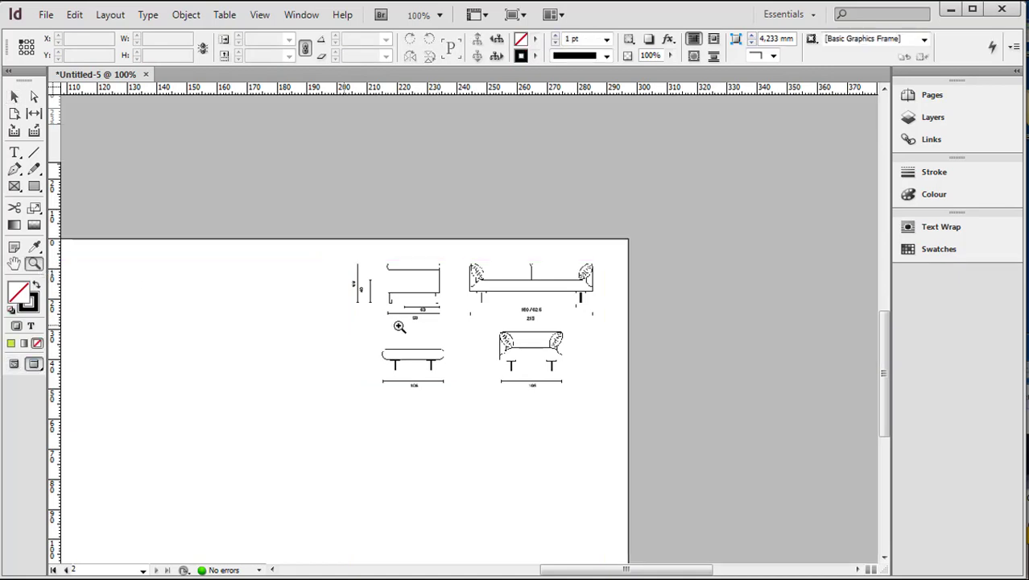
{"action": "left_click", "coordinate": [482, 332]}
{"action": "left_click", "coordinate": [433, 322]}
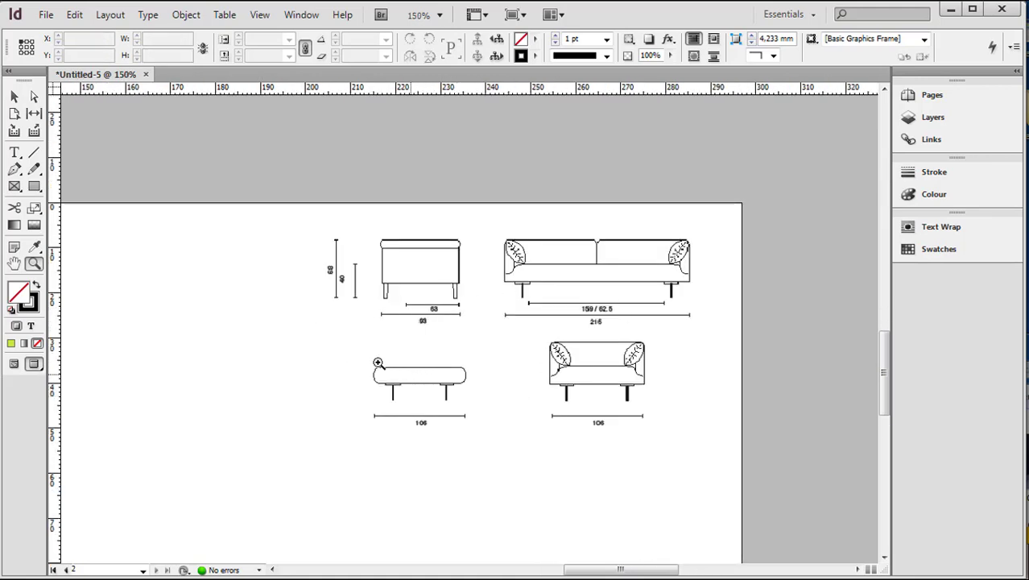
{"action": "left_click", "coordinate": [442, 351], "text": "alt"}
{"action": "left_click", "coordinate": [442, 351], "text": "alt"}
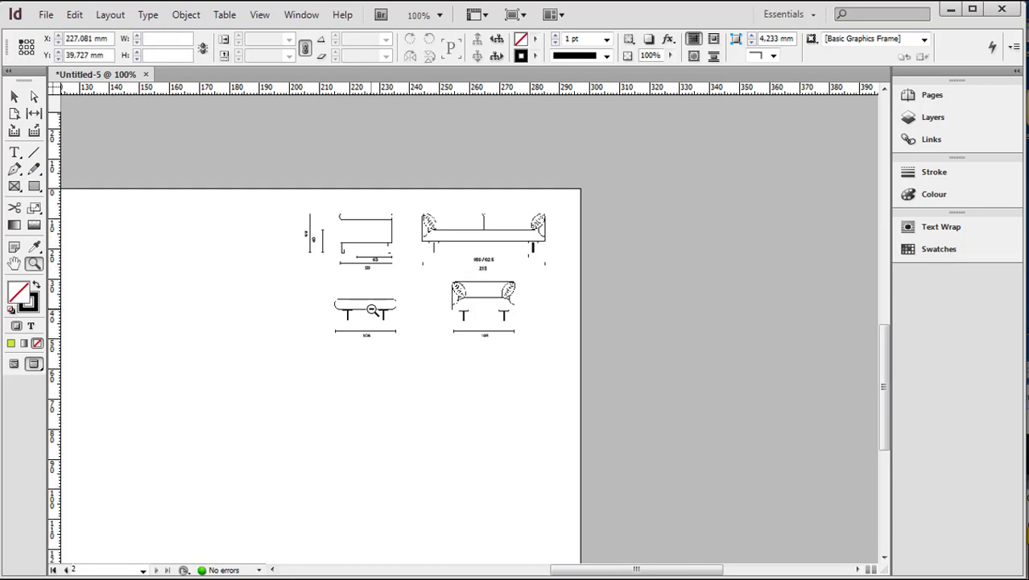
{"action": "left_click", "coordinate": [447, 317], "text": "alt"}
{"action": "left_click", "coordinate": [448, 317], "text": "alt"}
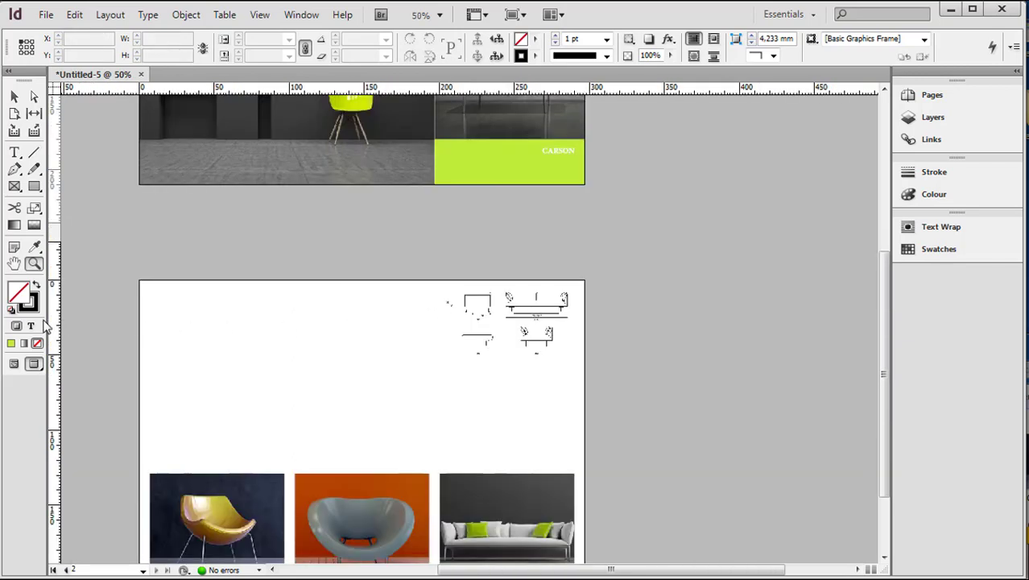
{"action": "left_click", "coordinate": [13, 363]}
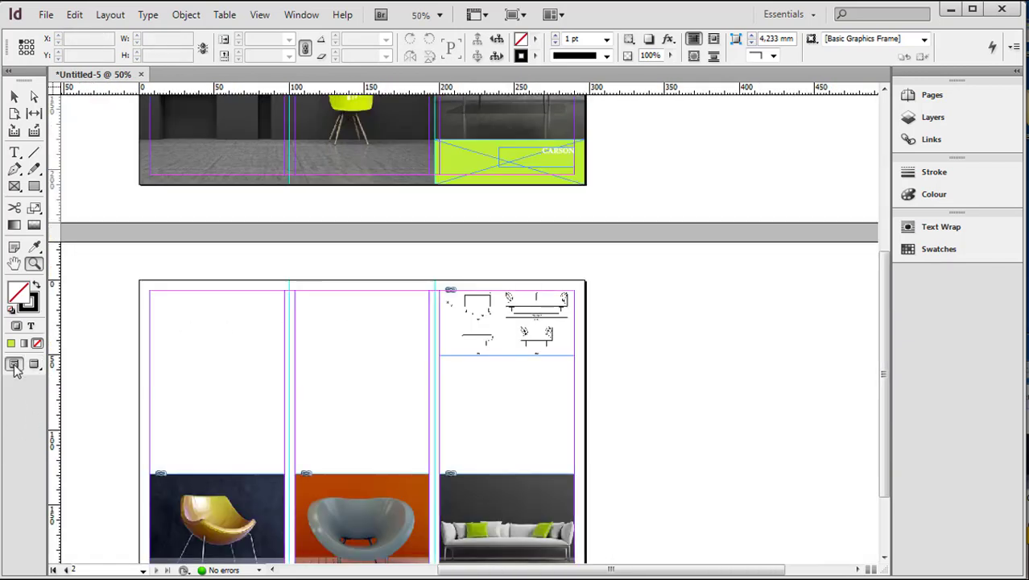
Switch to Brochure-text.doc in Word and copy the four inside spread paragraphs.
{"action": "scroll", "coordinate": [793, 447], "scroll_direction": "down", "scroll_amount": 2}
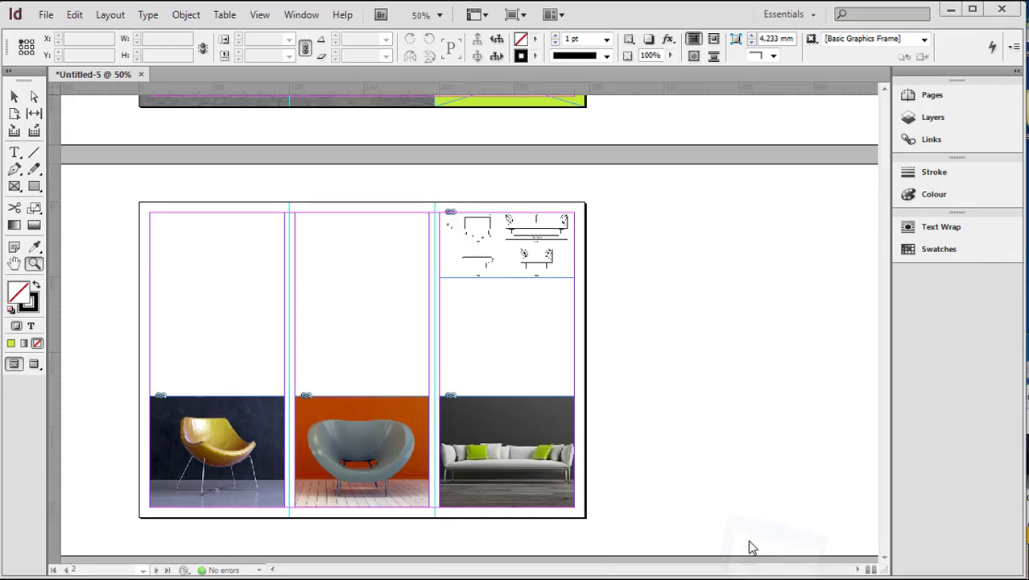
{"action": "left_click", "coordinate": [746, 544]}
{"action": "scroll", "coordinate": [744, 489], "scroll_direction": "up", "scroll_amount": 4}
{"action": "scroll", "coordinate": [745, 485], "scroll_direction": "up", "scroll_amount": 2}
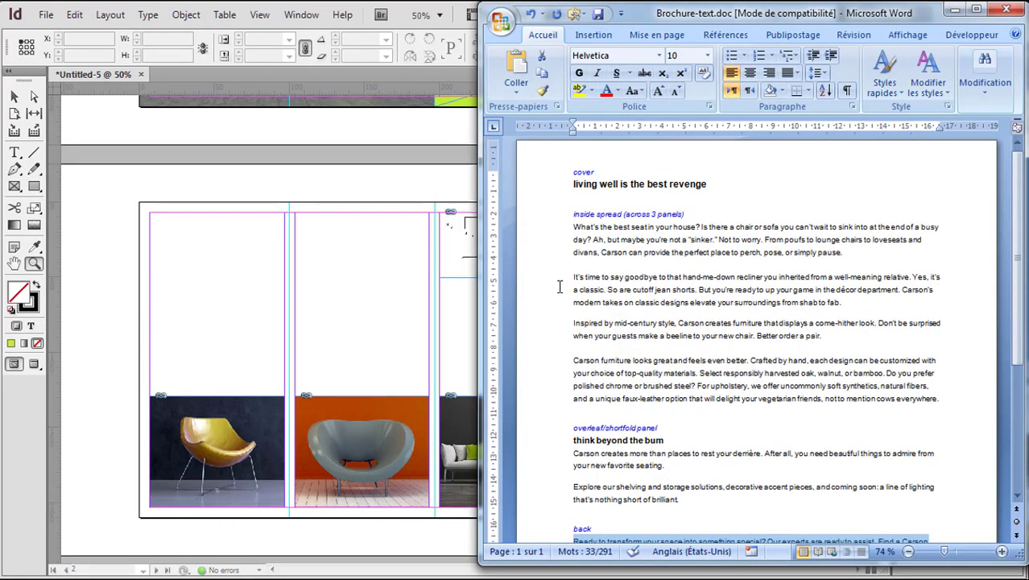
{"action": "left_click_drag", "start_coordinate": [575, 226], "coordinate": [933, 392]}
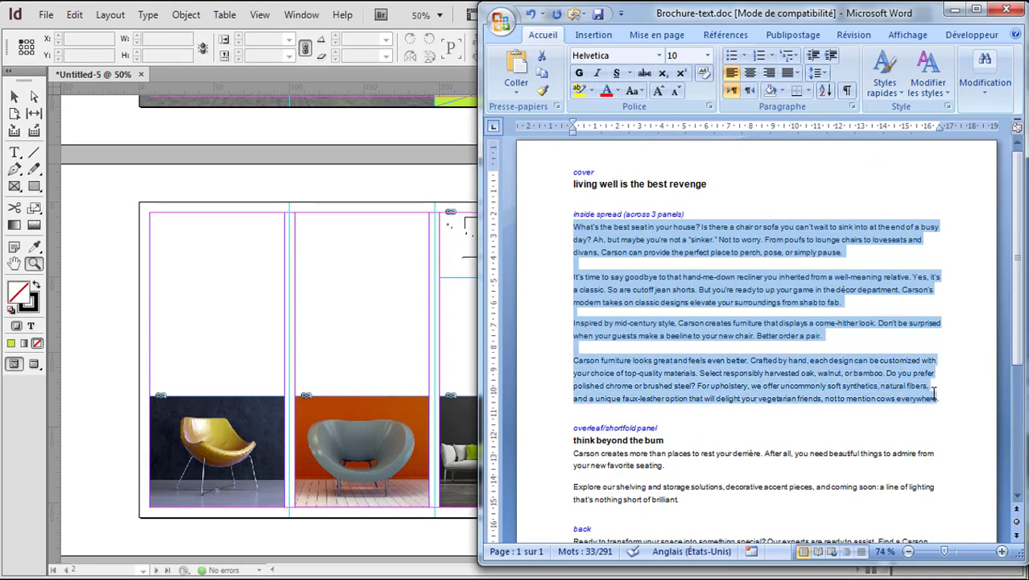
{"action": "left_click", "coordinate": [958, 9]}
Draw a 283 × 74.75 mm text frame across page 2's three panels at X 7 mm, Y 54.25 mm and paste the copied text.
{"action": "left_click", "coordinate": [14, 186]}
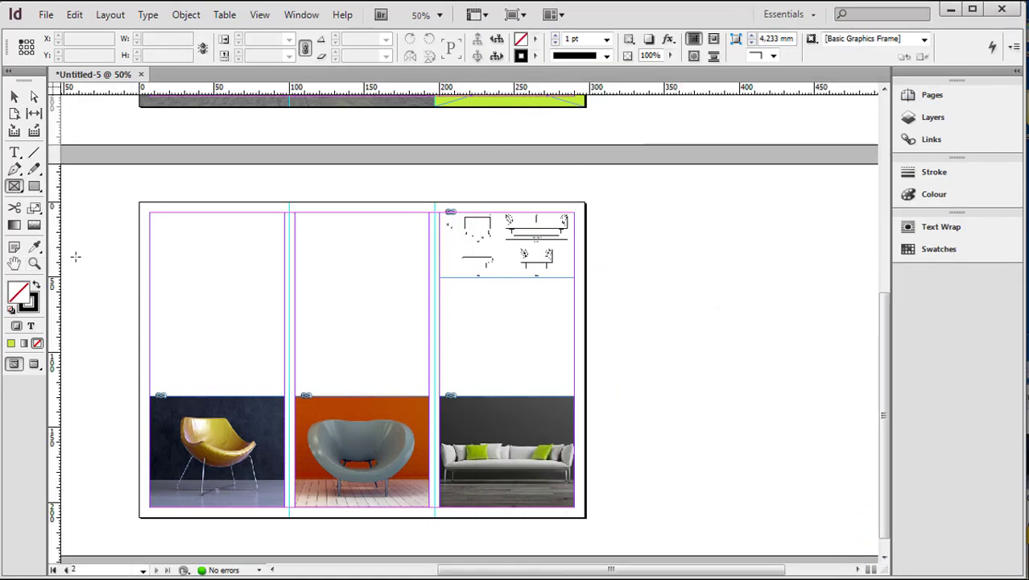
{"action": "left_click", "coordinate": [14, 152]}
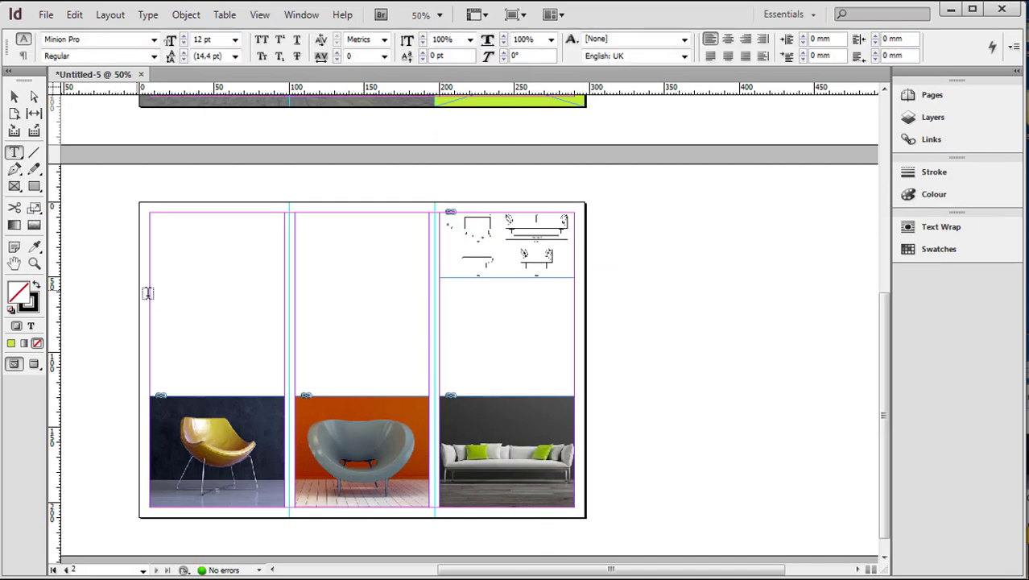
{"action": "left_click_drag", "start_coordinate": [150, 282], "coordinate": [572, 391]}
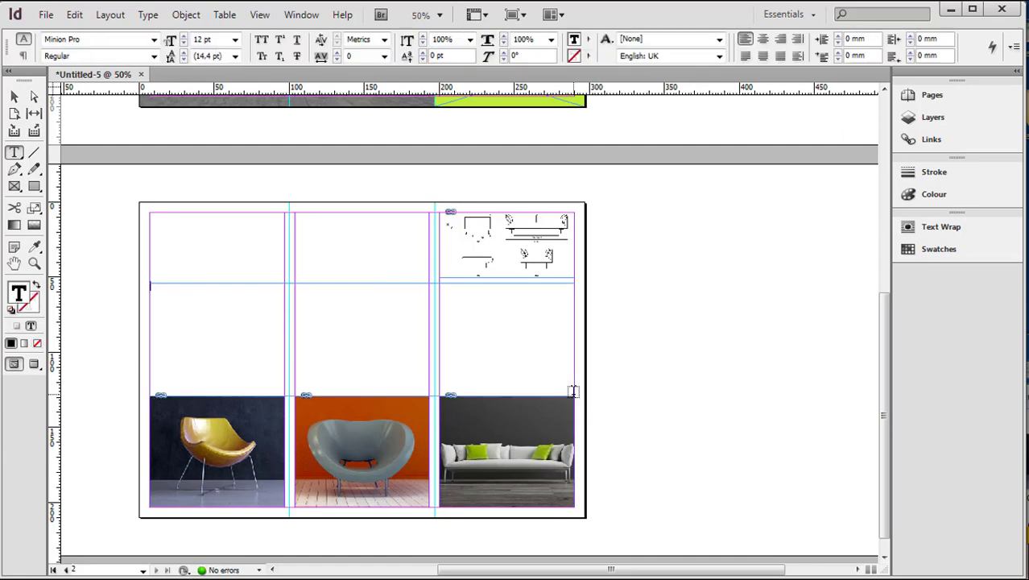
{"action": "key", "text": "ctrl+v"}
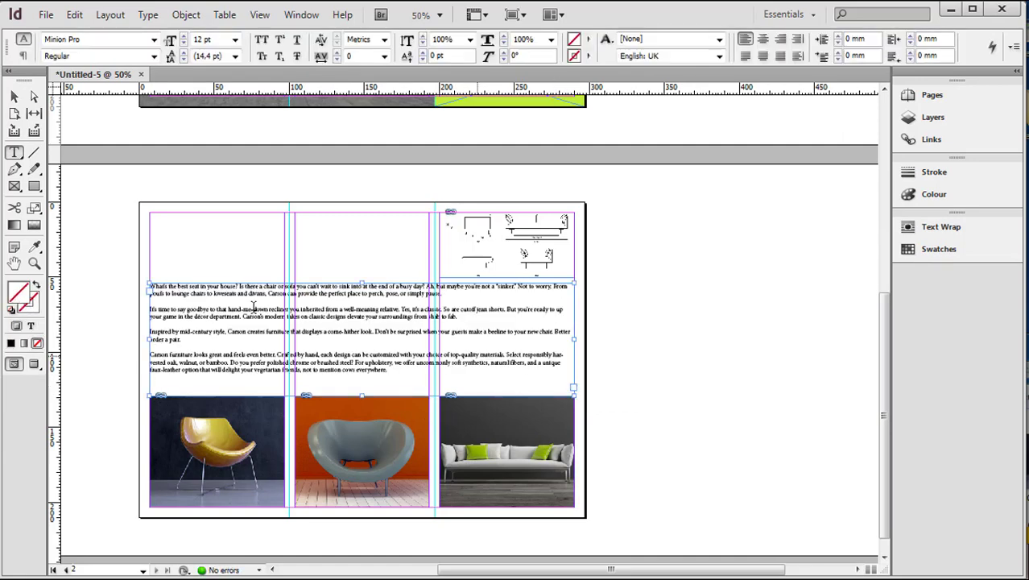
Set the inside spread text frame to three columns of fixed number.
{"action": "left_click", "coordinate": [12, 96]}
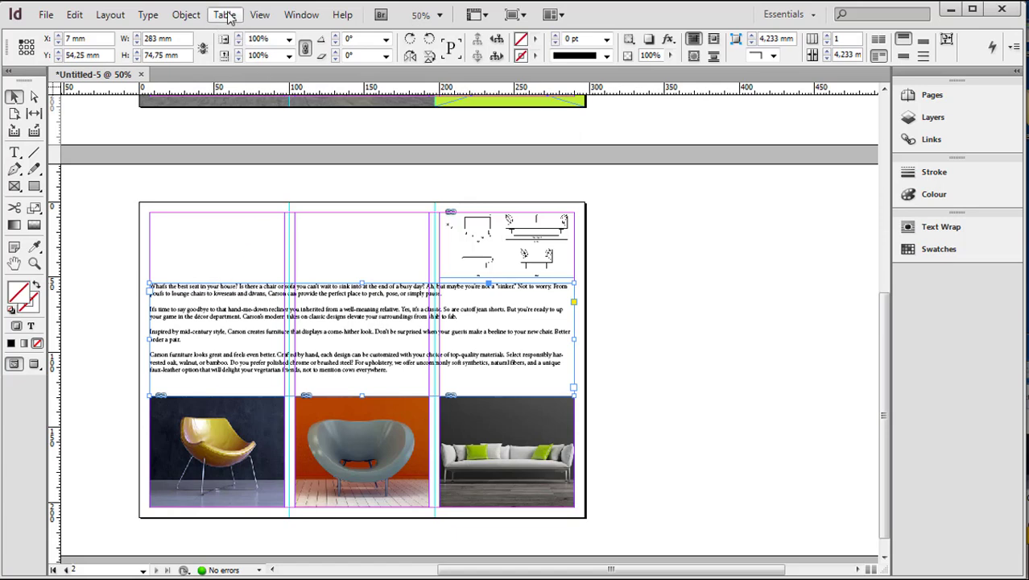
{"action": "left_click", "coordinate": [185, 14]}
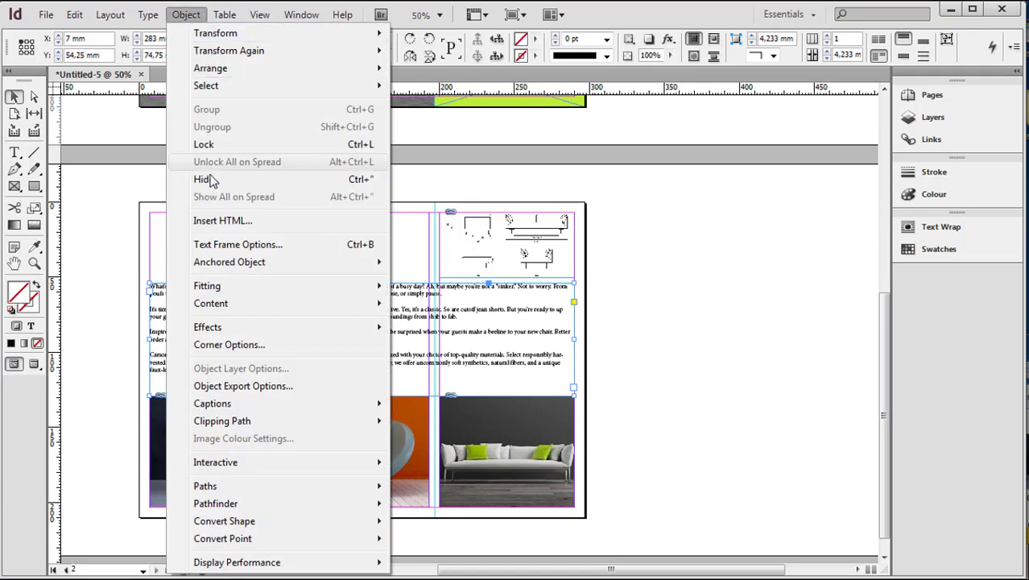
{"action": "left_click", "coordinate": [228, 247]}
{"action": "left_click", "coordinate": [465, 194]}
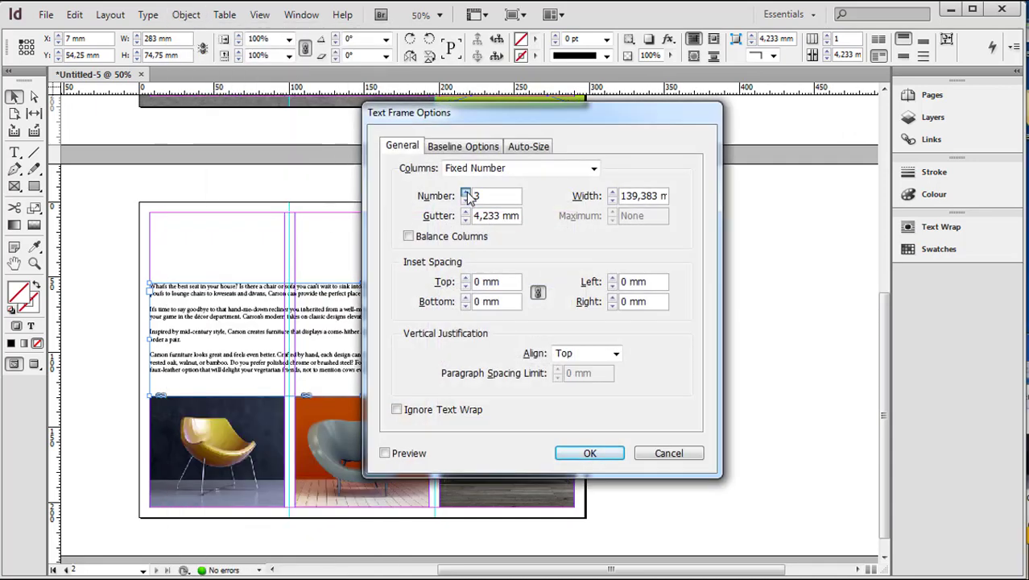
{"action": "left_click", "coordinate": [591, 453]}
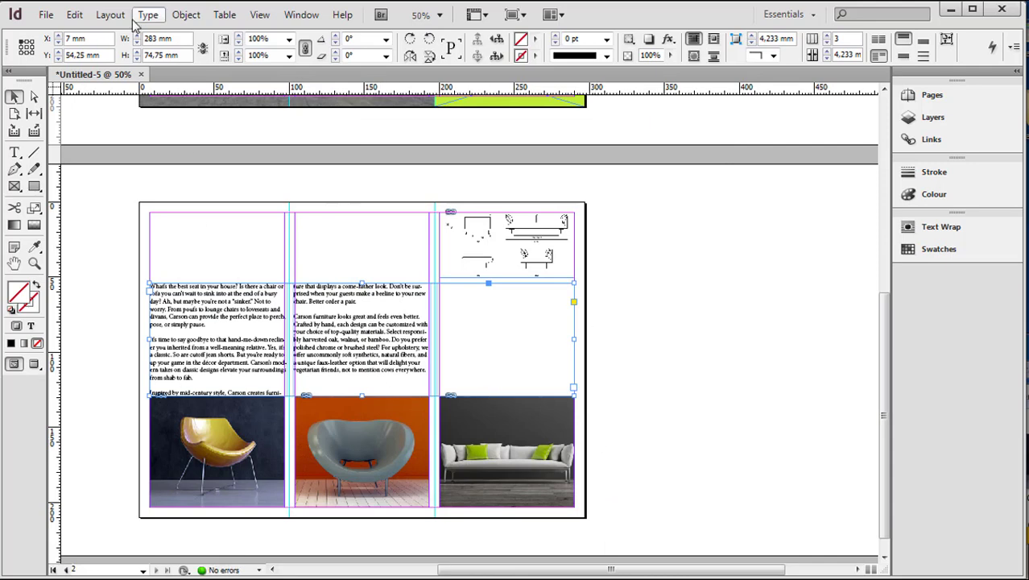
Set the three-column text to 15 pt and push the "Carson furniture looks great" paragraph to the top of the third column.
{"action": "left_click", "coordinate": [15, 155]}
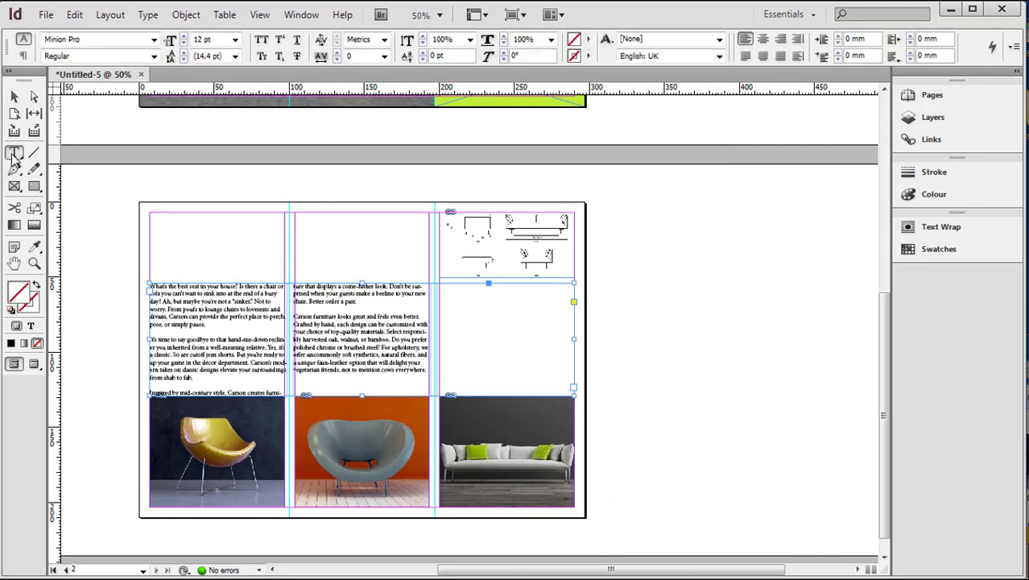
{"action": "left_click", "coordinate": [185, 39]}
{"action": "left_click", "coordinate": [184, 38]}
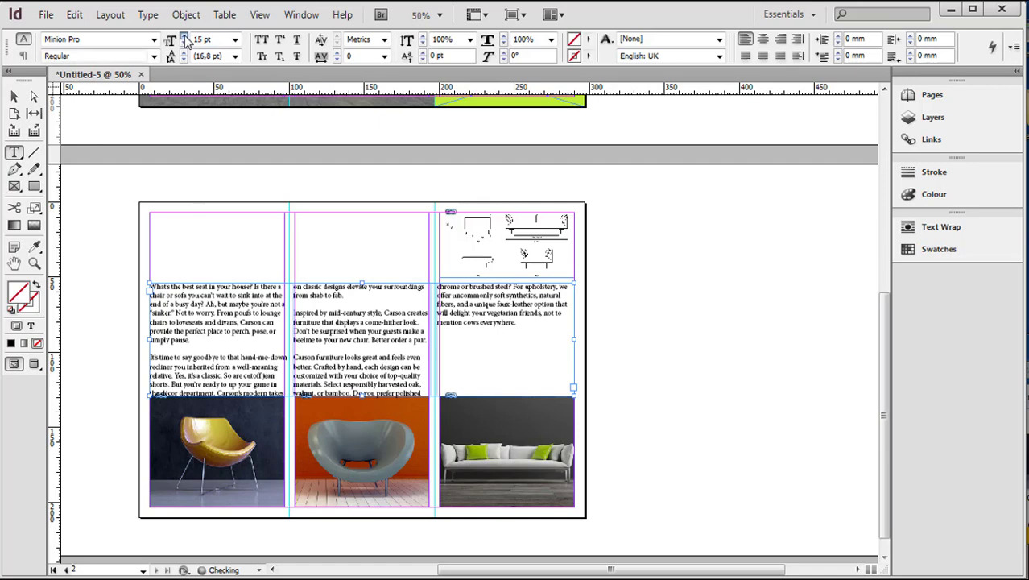
{"action": "left_click", "coordinate": [184, 38]}
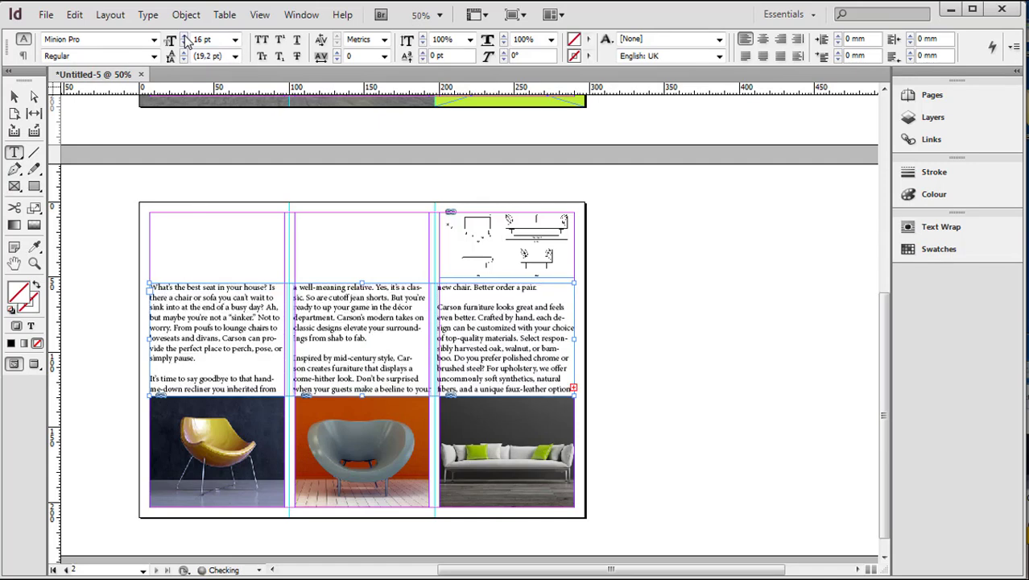
{"action": "left_click", "coordinate": [185, 45]}
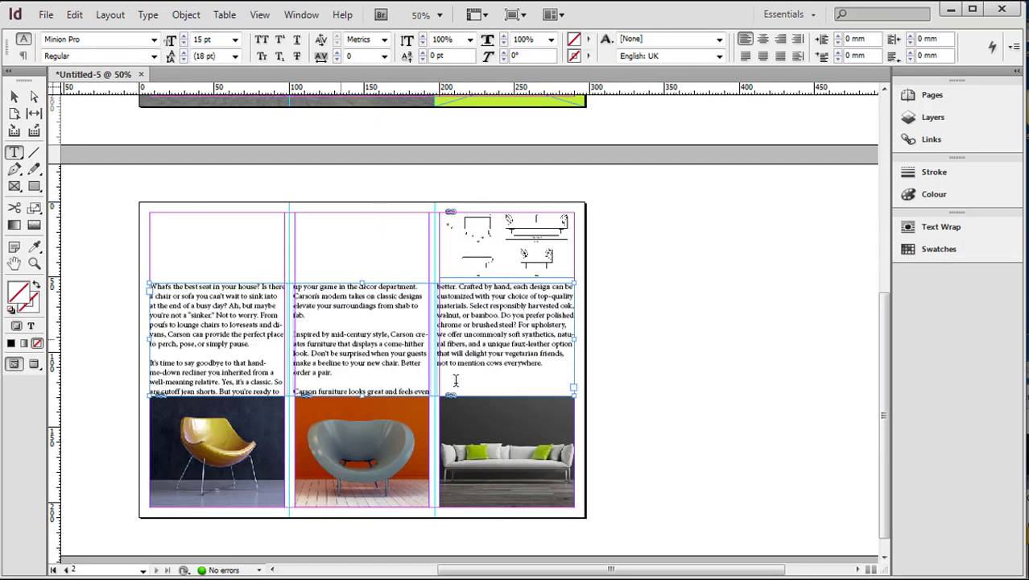
{"action": "left_click", "coordinate": [335, 373]}
{"action": "key", "text": "Return"}
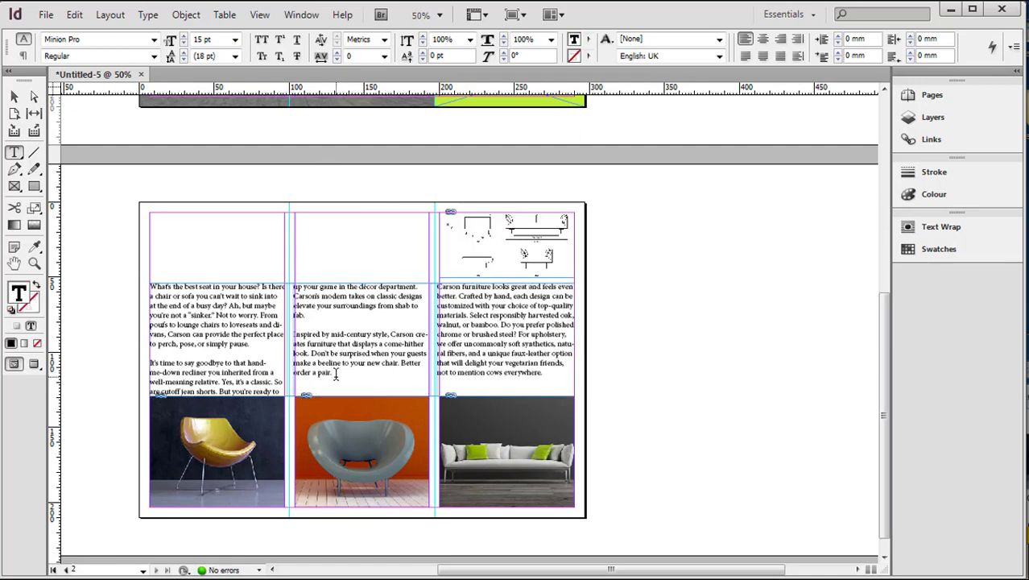
Move the three-column text frame up to Y 51.5 mm, leaving a gap above the furniture images.
{"action": "left_click", "coordinate": [15, 95]}
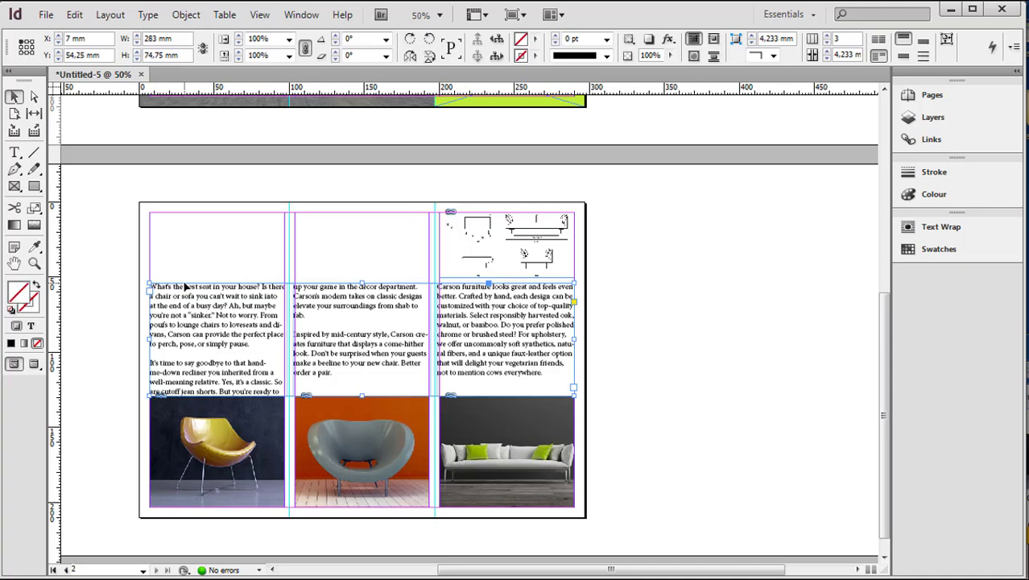
{"action": "key", "text": "Up"}
{"action": "key", "text": "Up"}
{"action": "key", "text": "Up"}
{"action": "key", "text": "Up"}
{"action": "key", "text": "Up"}
{"action": "key", "text": "Up"}
{"action": "key", "text": "Up"}
{"action": "key", "text": "Up"}
{"action": "key", "text": "Up"}
{"action": "key", "text": "Up"}
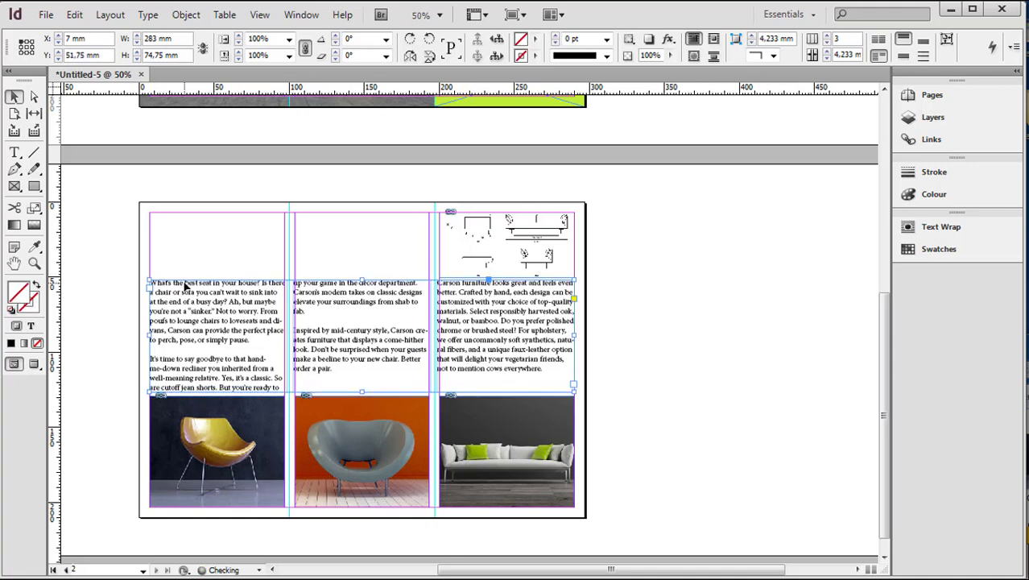
{"action": "key", "text": "Up"}
Review both brochure pages in Preview mode, checking the text columns, images and colour panels without guides.
{"action": "left_click", "coordinate": [34, 364]}
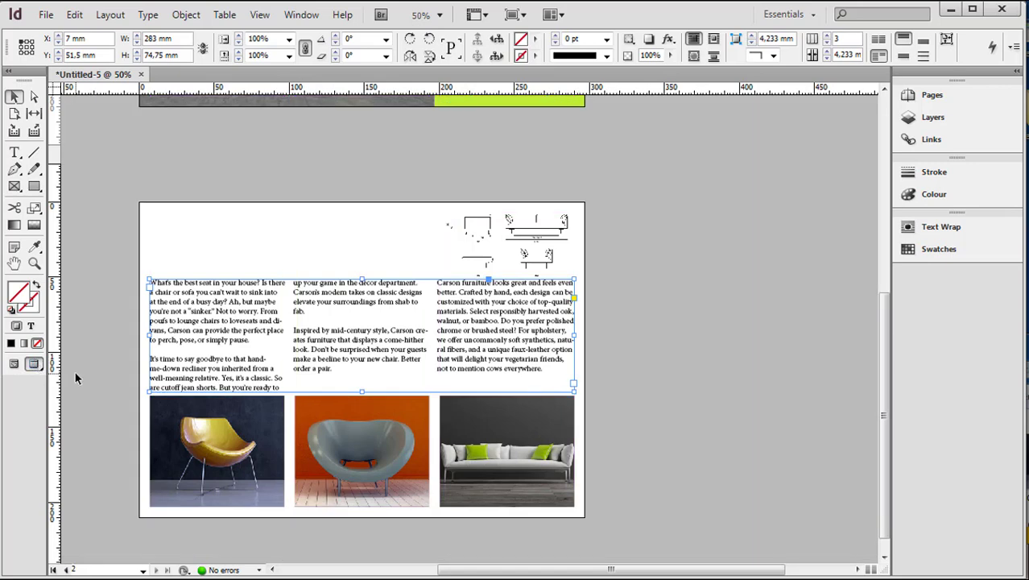
{"action": "left_click", "coordinate": [108, 223]}
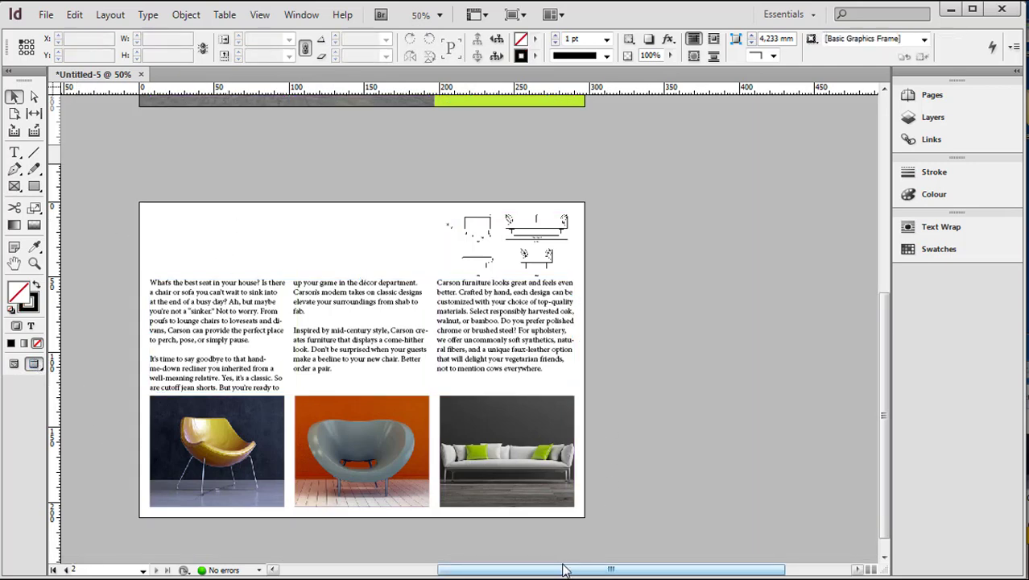
{"action": "left_click_drag", "start_coordinate": [560, 570], "coordinate": [533, 570]}
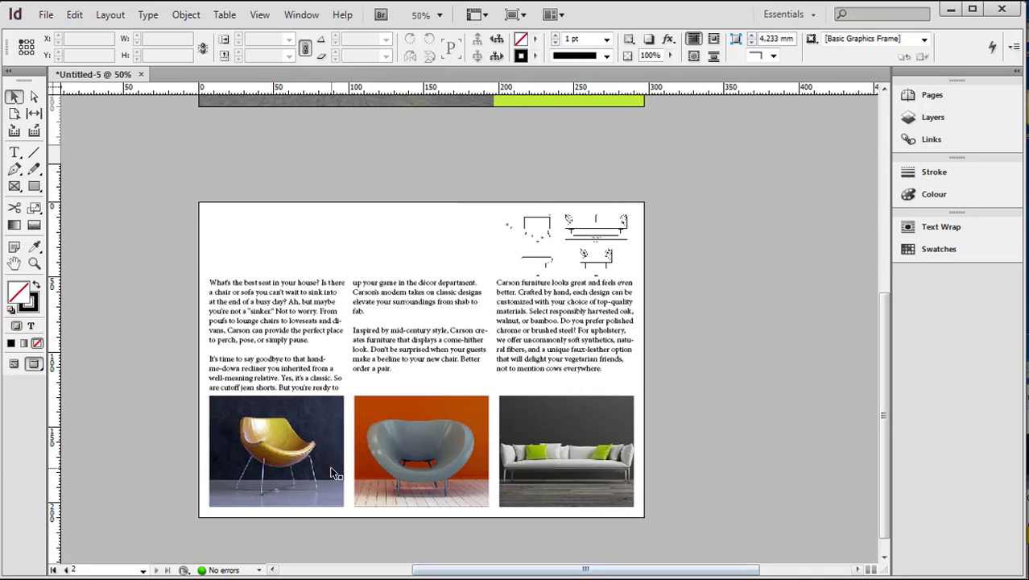
{"action": "scroll", "coordinate": [584, 441], "scroll_direction": "up", "scroll_amount": 8}
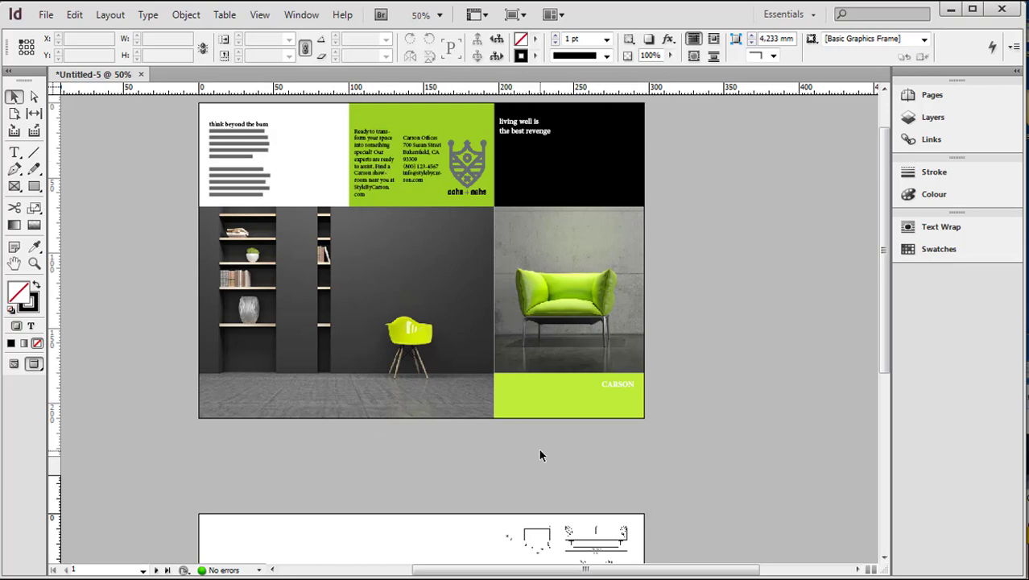
{"action": "scroll", "coordinate": [541, 455], "scroll_direction": "down", "scroll_amount": 2}
{"action": "scroll", "coordinate": [540, 455], "scroll_direction": "up", "scroll_amount": 4}
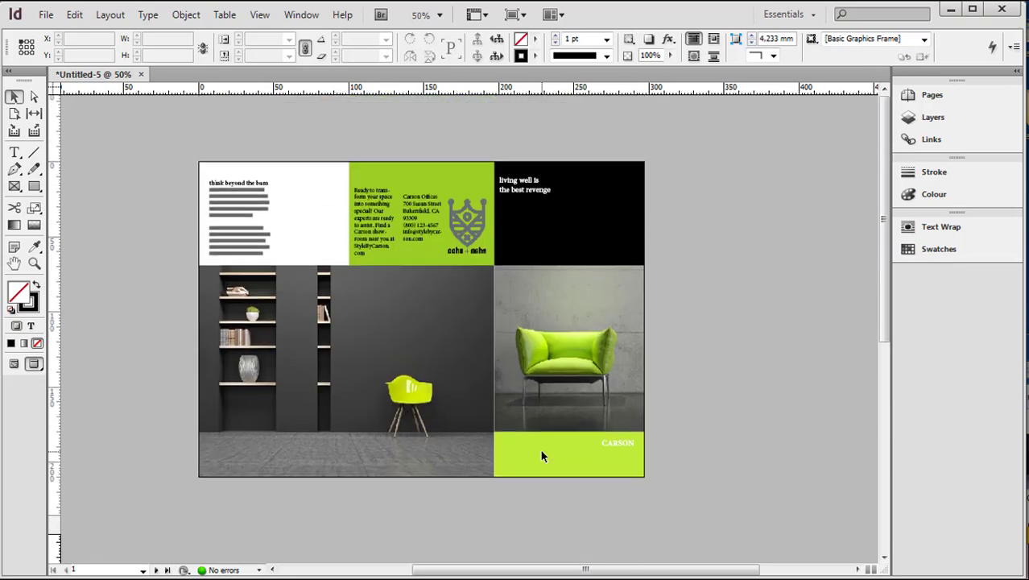
{"action": "left_click", "coordinate": [34, 266]}
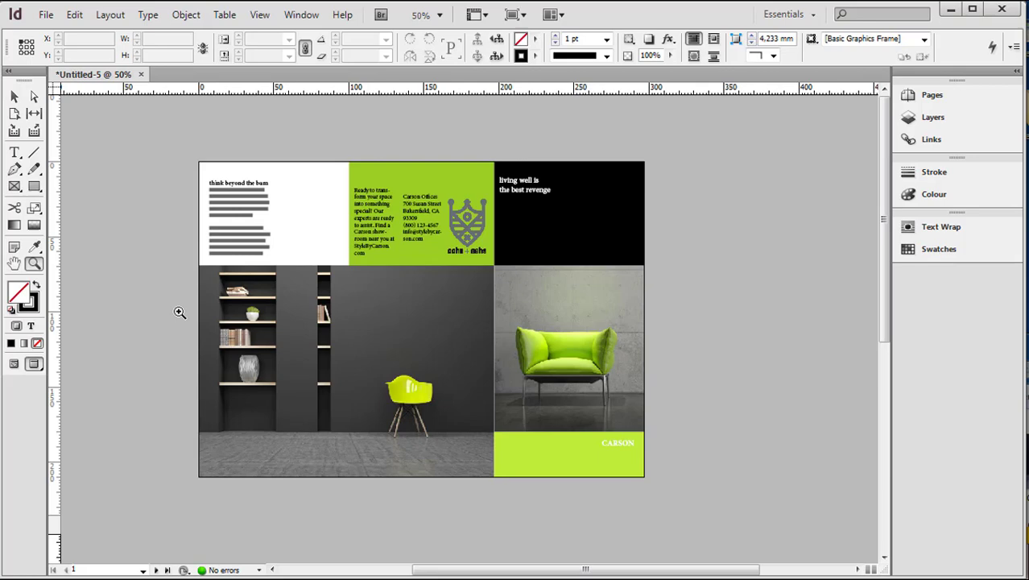
{"action": "left_click", "coordinate": [420, 366], "text": "alt"}
{"action": "left_click", "coordinate": [462, 228]}
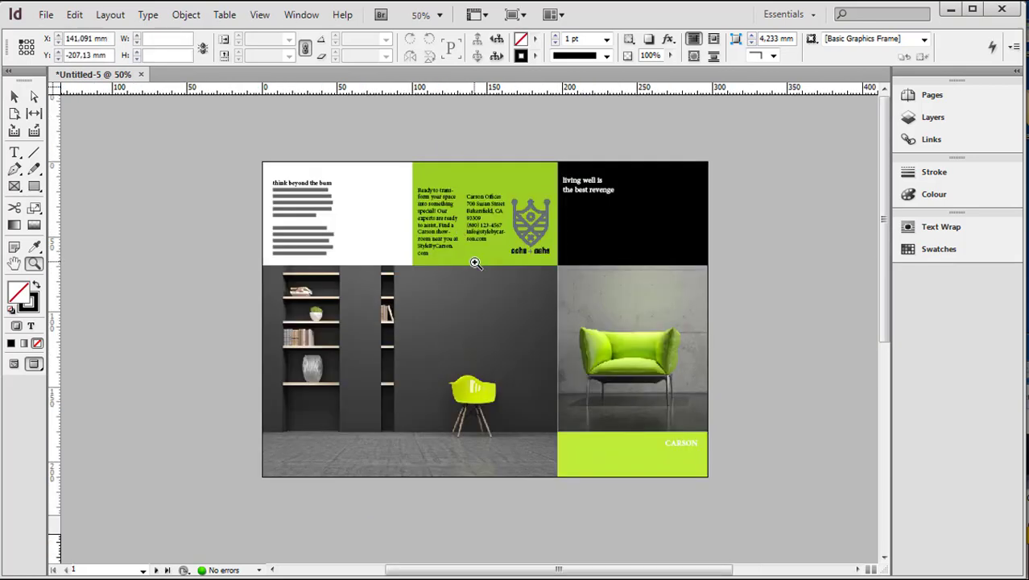
{"action": "left_click", "coordinate": [475, 263]}
Return to the normal view with guides and set the document bleed to 3 mm on all sides.
{"action": "left_click", "coordinate": [14, 364]}
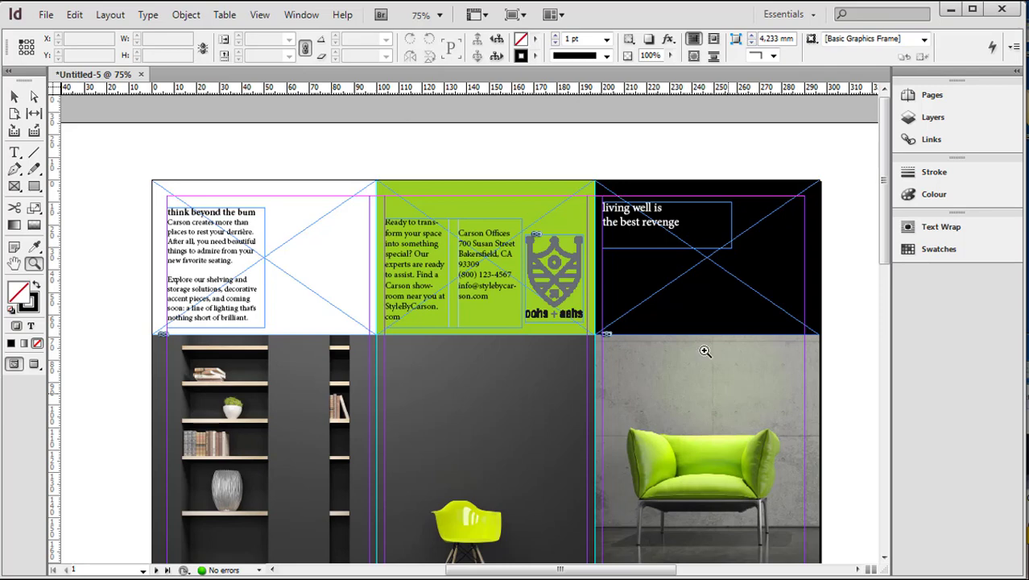
{"action": "left_click", "coordinate": [46, 15]}
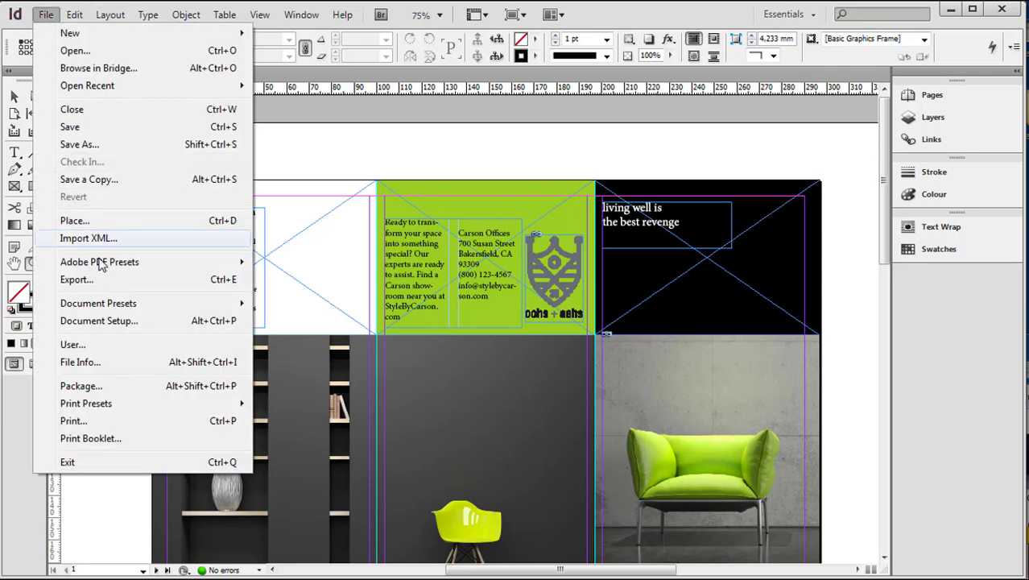
{"action": "left_click", "coordinate": [95, 322]}
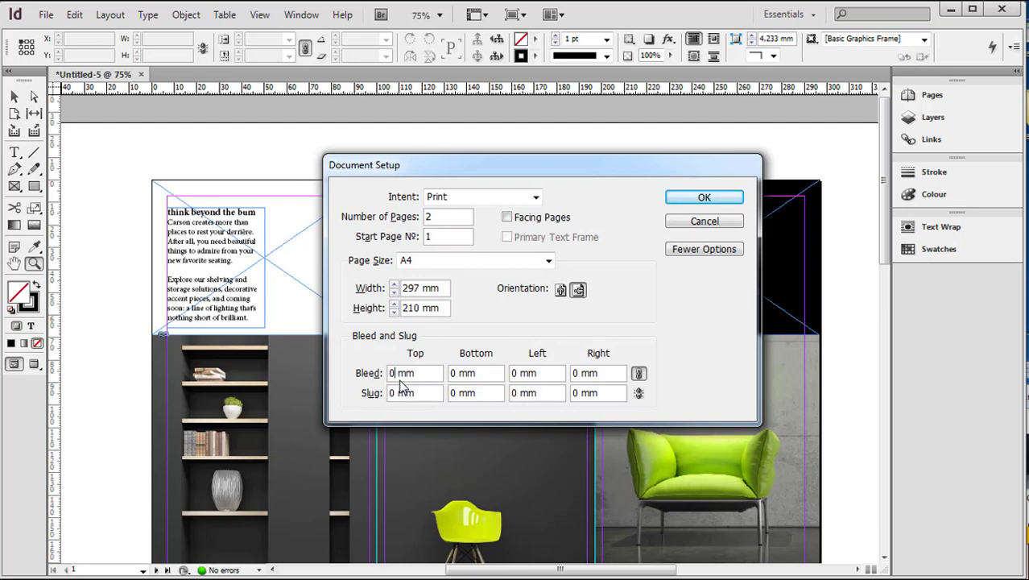
{"action": "key", "text": "Tab"}
{"action": "left_click", "coordinate": [719, 201]}
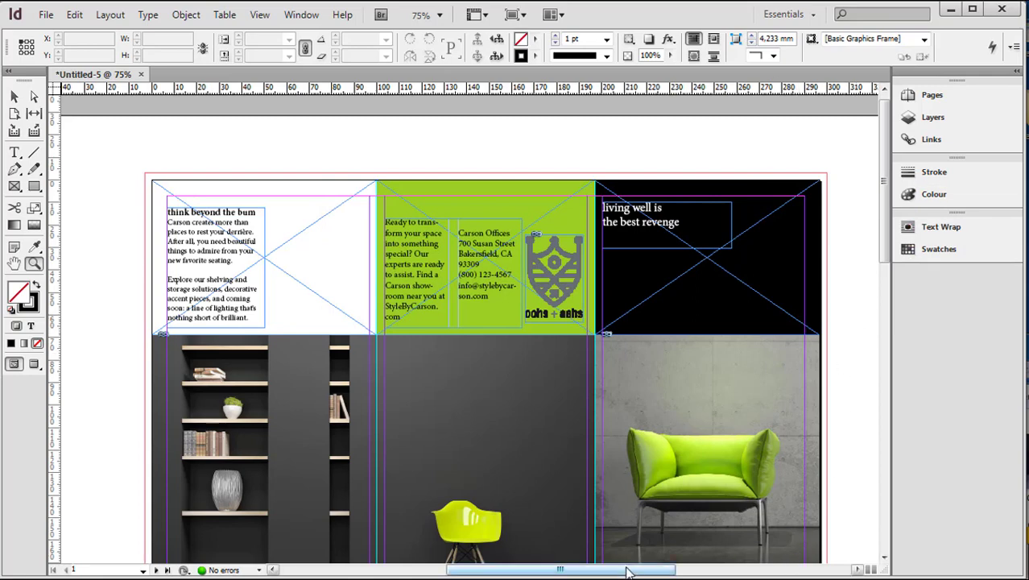
Extend page 1's black panel to the right and top bleed lines, making it 103.167 × 72 mm at Y -3 mm.
{"action": "left_click_drag", "start_coordinate": [631, 573], "coordinate": [687, 573]}
{"action": "left_click", "coordinate": [581, 245]}
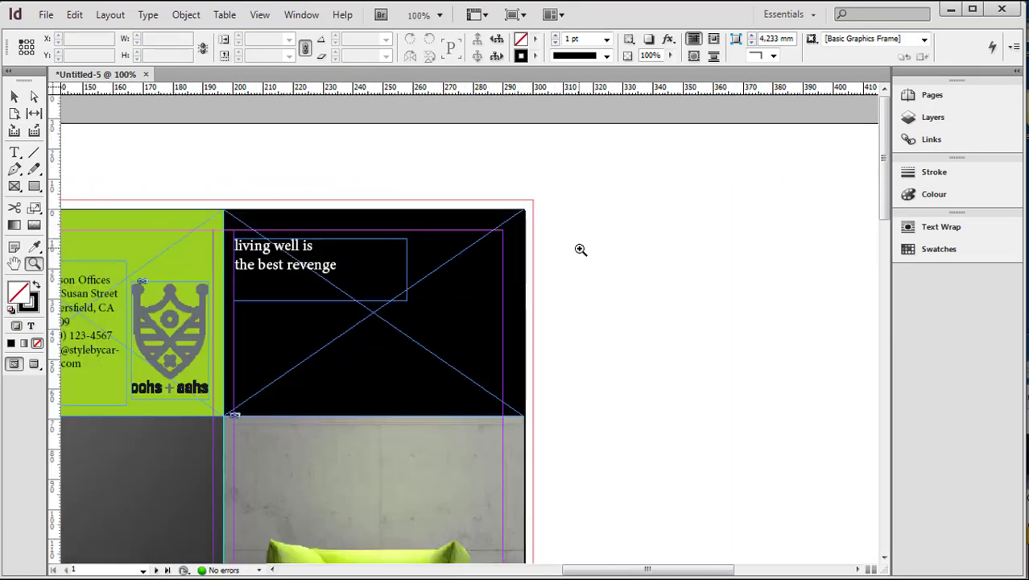
{"action": "left_click", "coordinate": [14, 96]}
{"action": "left_click", "coordinate": [484, 300]}
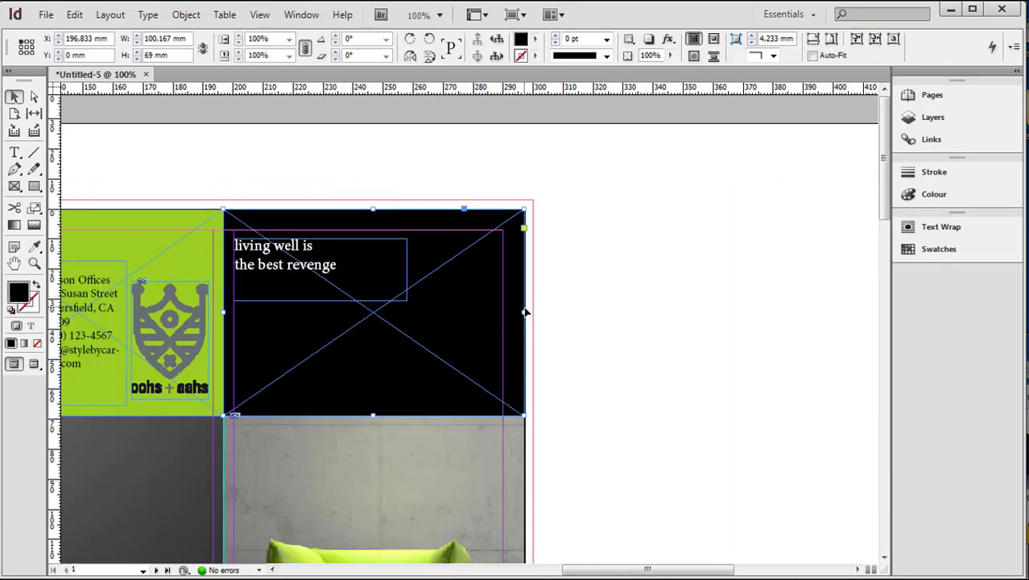
{"action": "left_click_drag", "start_coordinate": [525, 313], "coordinate": [533, 314]}
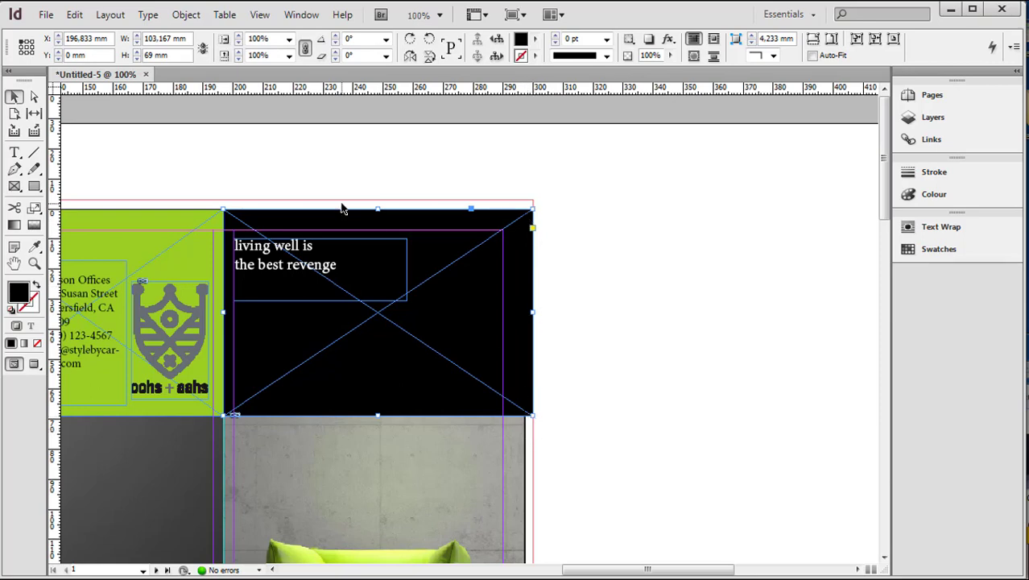
{"action": "left_click_drag", "start_coordinate": [377, 207], "coordinate": [377, 202]}
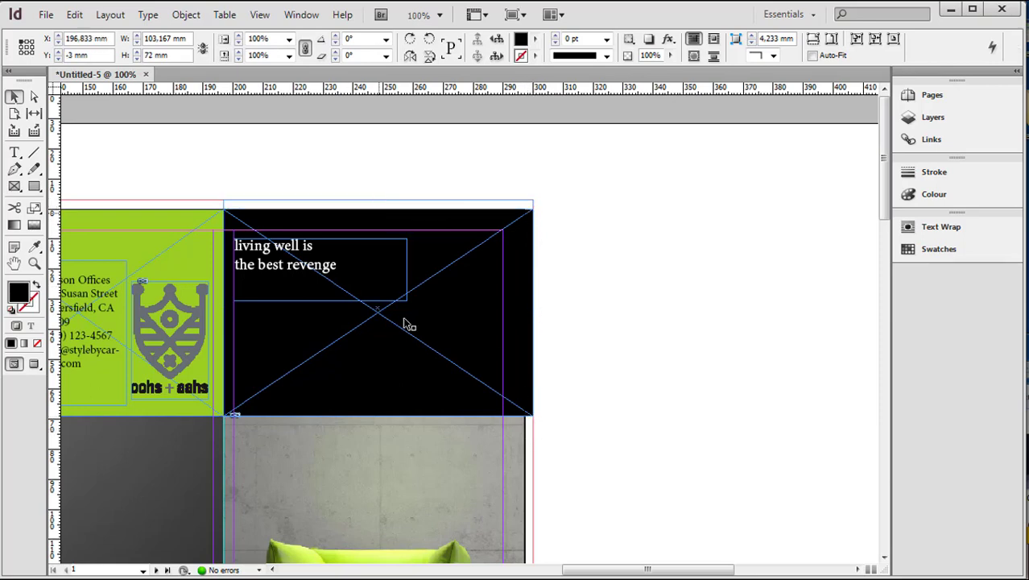
Extend page 1's green contact panel up to the top bleed line at Y -3 mm, with a height of 72 mm.
{"action": "left_click_drag", "start_coordinate": [597, 570], "coordinate": [510, 571]}
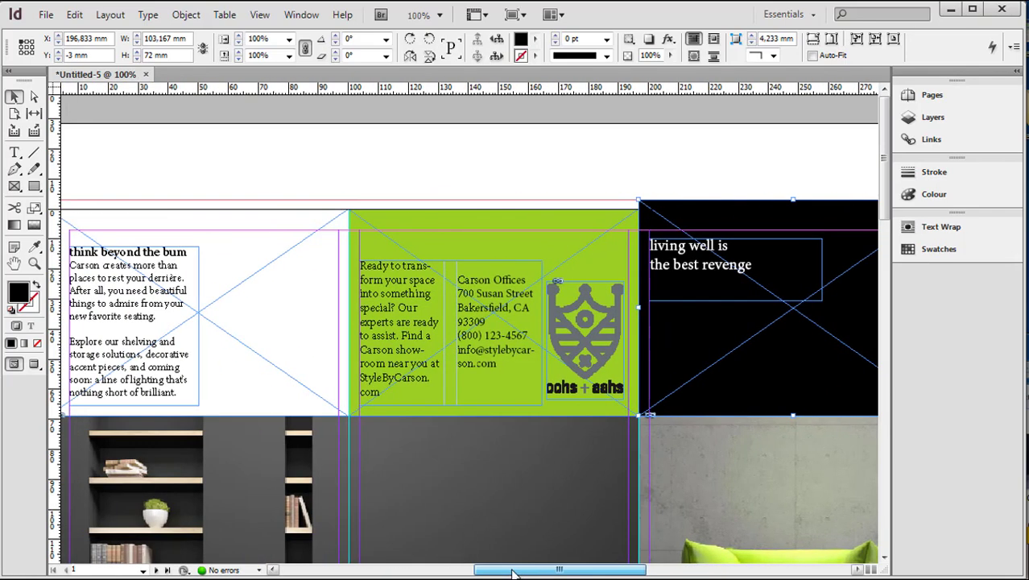
{"action": "left_click", "coordinate": [487, 216]}
{"action": "left_click_drag", "start_coordinate": [492, 211], "coordinate": [493, 199]}
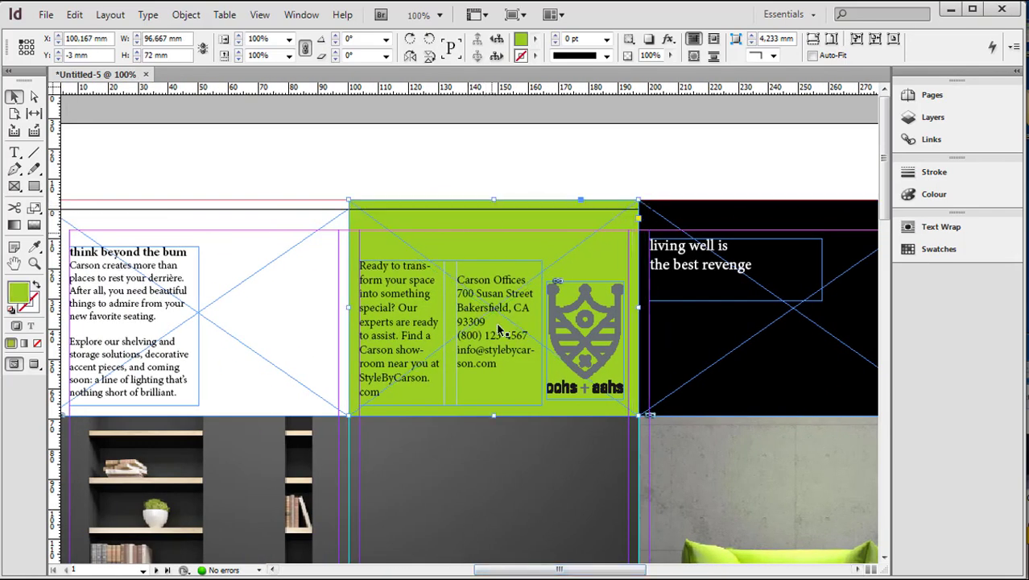
Extend the shelving image's frame down to the bottom bleed line, 144 mm high, and stretch the picture inside to match.
{"action": "scroll", "coordinate": [522, 499], "scroll_direction": "down", "scroll_amount": 5}
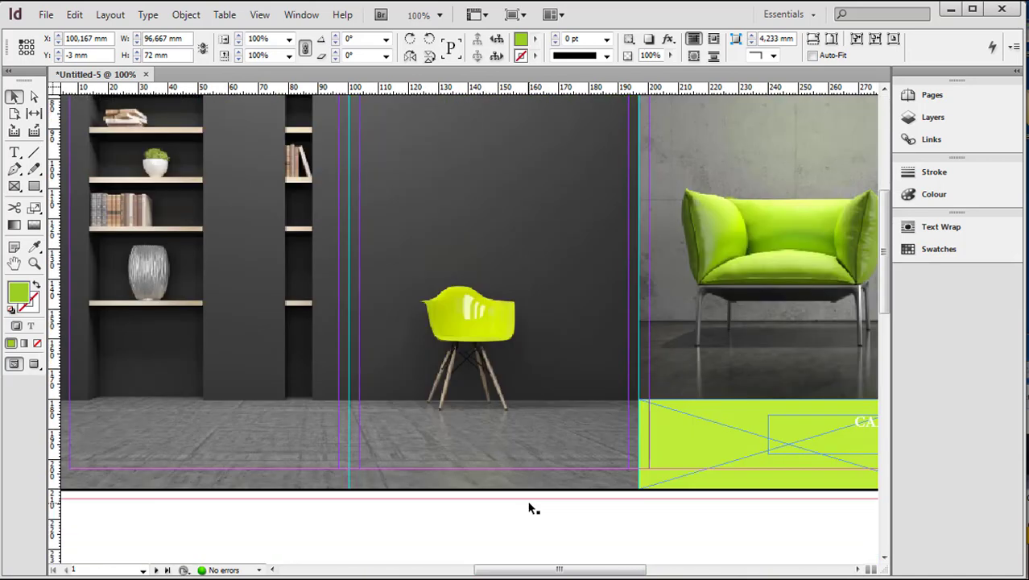
{"action": "left_click", "coordinate": [289, 406]}
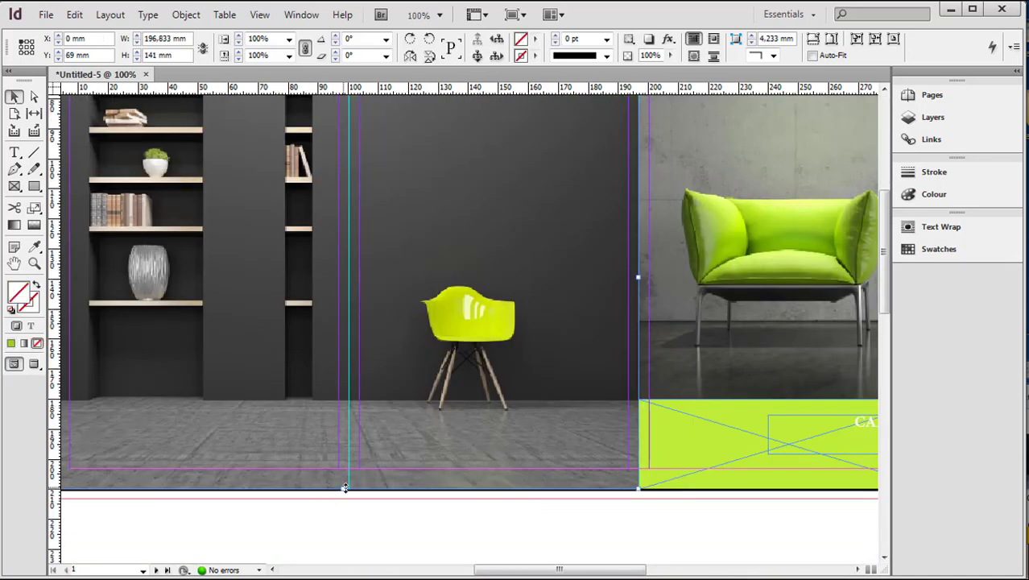
{"action": "left_click_drag", "start_coordinate": [345, 489], "coordinate": [344, 498]}
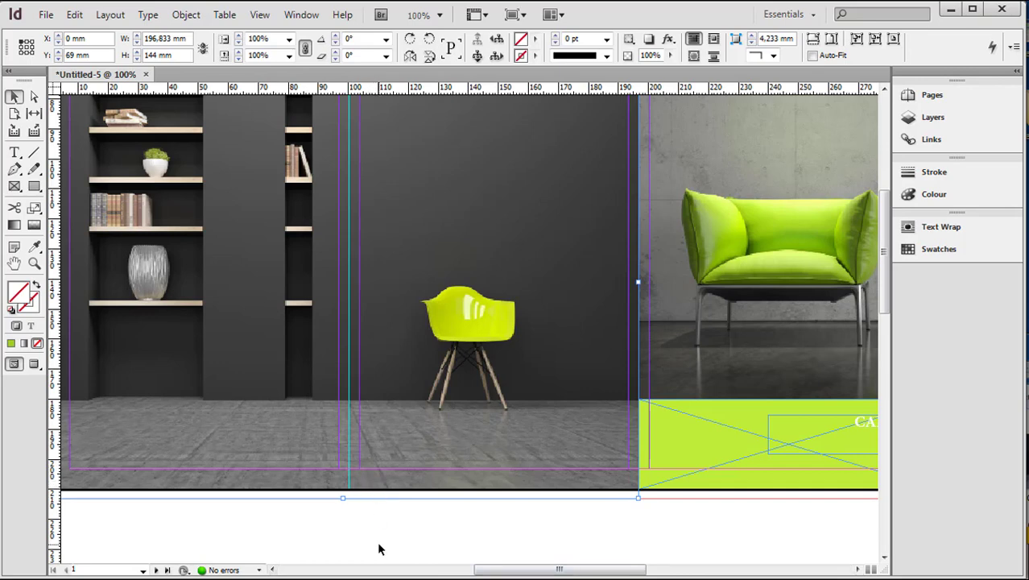
{"action": "left_click", "coordinate": [360, 530]}
{"action": "left_click", "coordinate": [371, 483]}
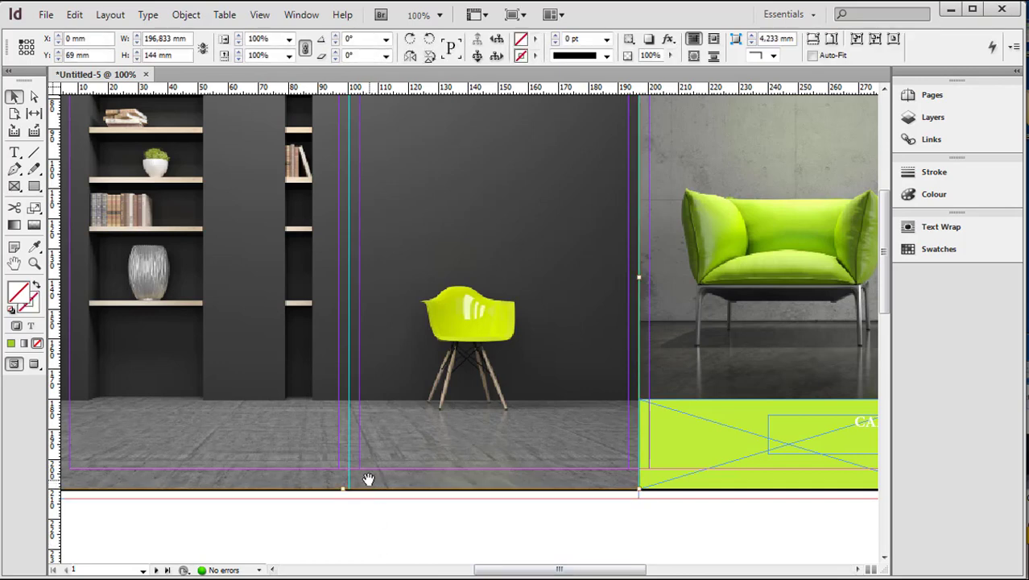
{"action": "left_click_drag", "start_coordinate": [345, 489], "coordinate": [345, 498]}
Stretch the shelving picture to the left bleed line and widen its frame to 199.833 mm at X -3 mm.
{"action": "left_click_drag", "start_coordinate": [516, 572], "coordinate": [464, 570]}
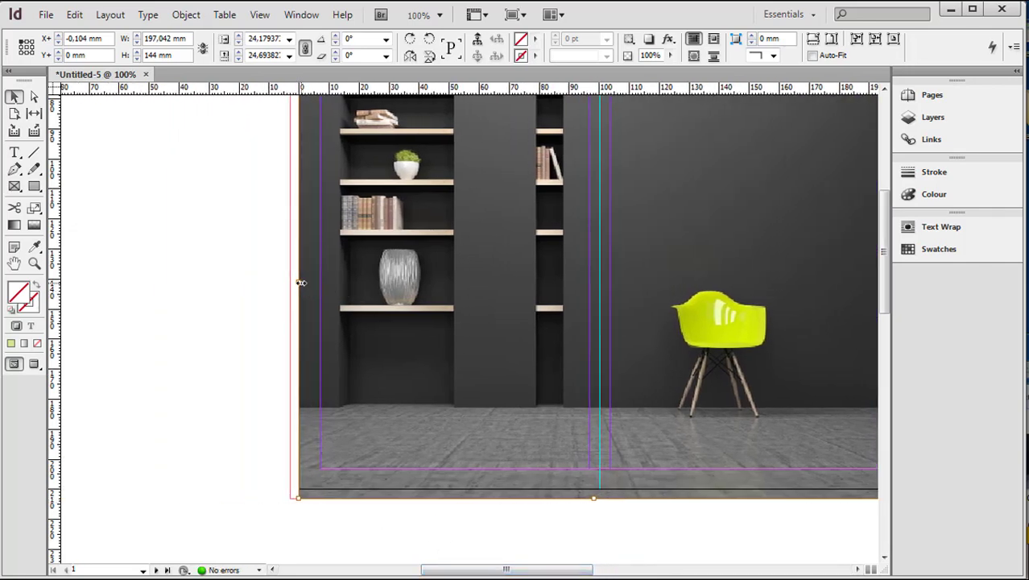
{"action": "left_click_drag", "start_coordinate": [299, 284], "coordinate": [290, 284]}
{"action": "left_click", "coordinate": [248, 352]}
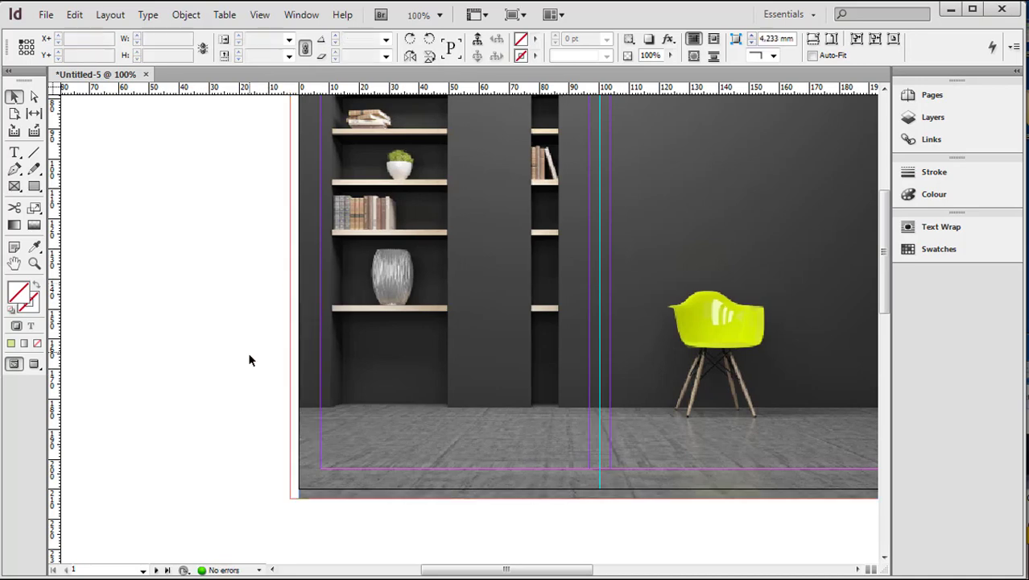
{"action": "left_click", "coordinate": [310, 444]}
{"action": "left_click_drag", "start_coordinate": [295, 283], "coordinate": [290, 281]}
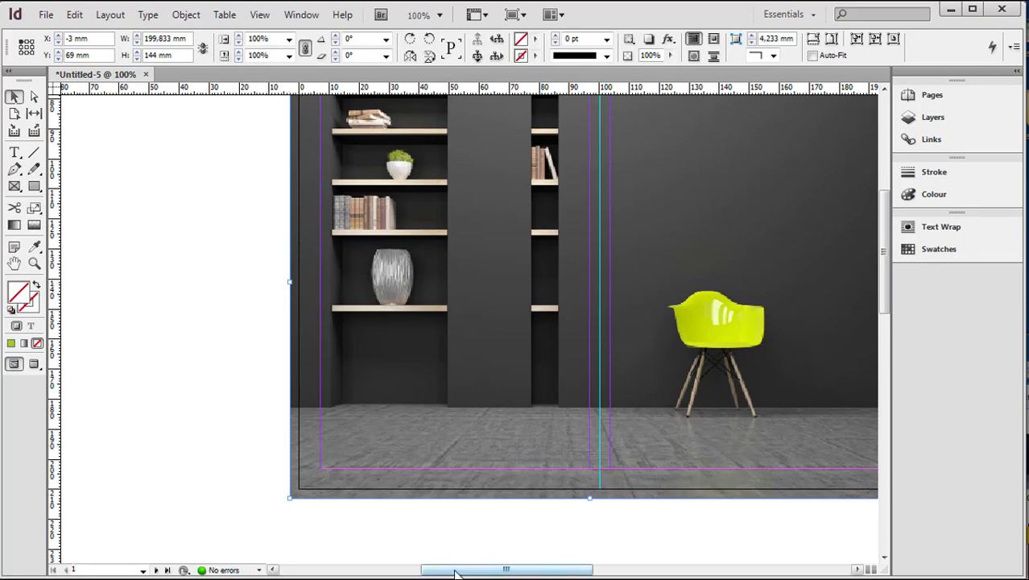
Extend the light green CARSON panel to the bottom and right bleed lines, with a height of 33 mm.
{"action": "left_click_drag", "start_coordinate": [455, 572], "coordinate": [553, 575]}
{"action": "left_click", "coordinate": [486, 422]}
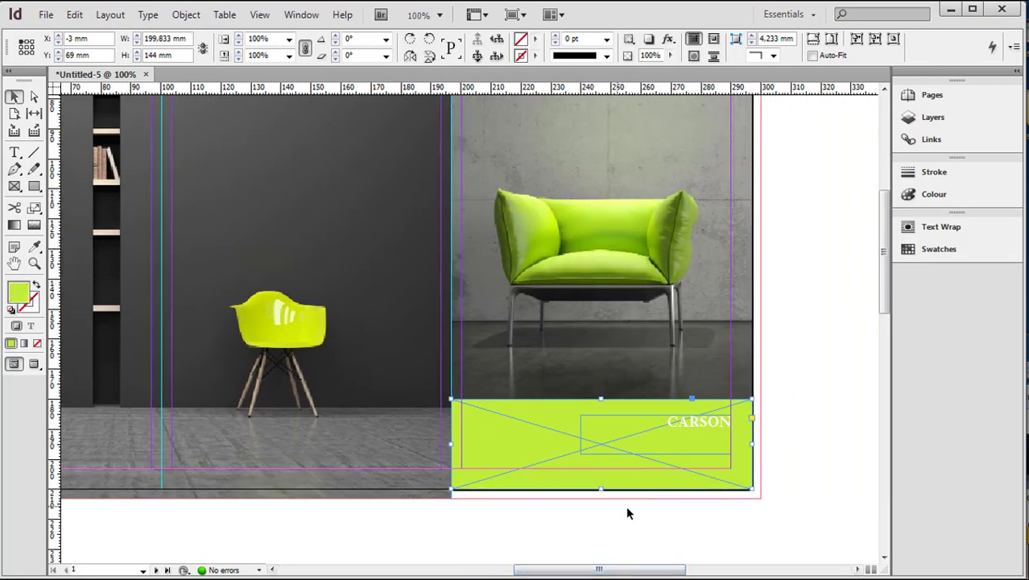
{"action": "left_click_drag", "start_coordinate": [603, 487], "coordinate": [602, 497]}
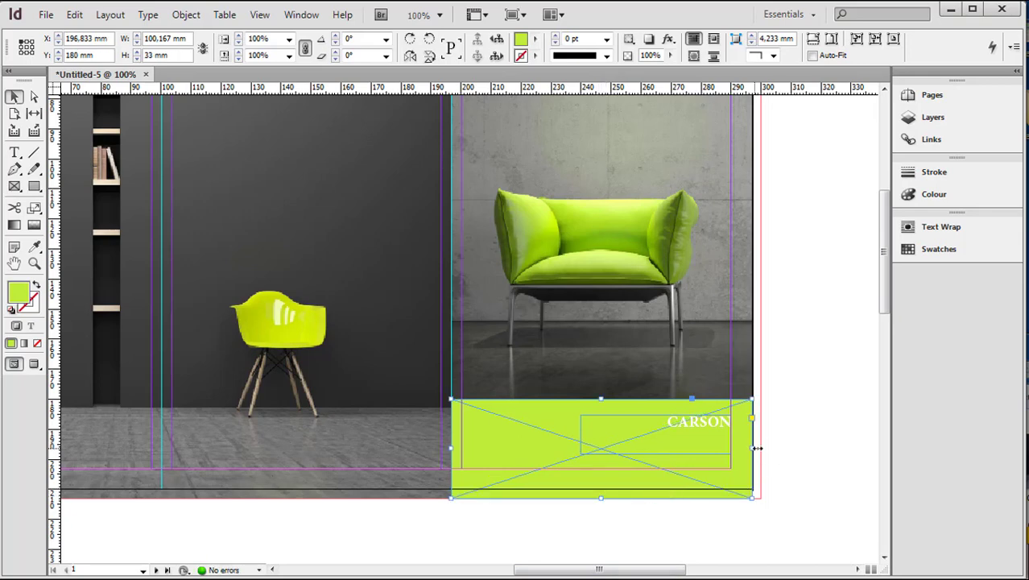
Extend the green armchair image's frame to the right bleed line and stretch the picture inside to 103.167 mm wide.
{"action": "scroll", "coordinate": [802, 409], "scroll_direction": "up", "scroll_amount": 3}
{"action": "left_click", "coordinate": [749, 352]}
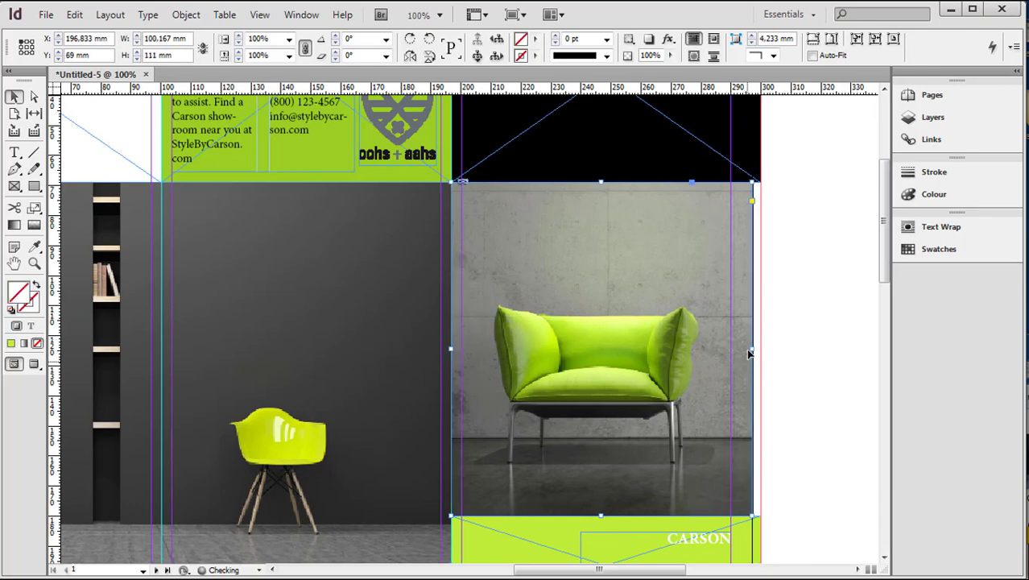
{"action": "left_click_drag", "start_coordinate": [751, 350], "coordinate": [760, 351]}
{"action": "double_click", "coordinate": [749, 359]}
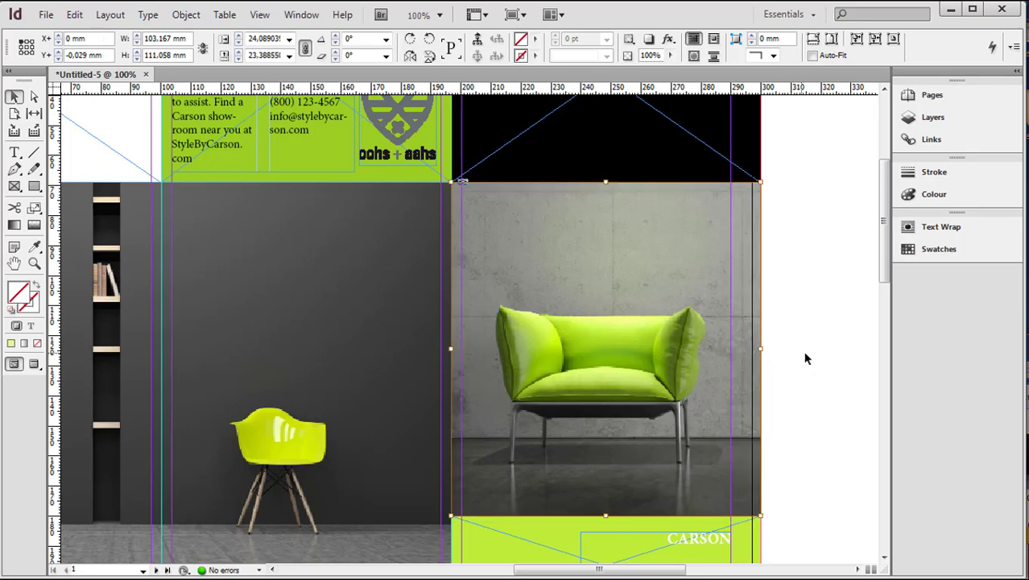
{"action": "left_click", "coordinate": [789, 356]}
Review page 1 in Preview mode, checking the trimmed page edges and the gap to page 2.
{"action": "scroll", "coordinate": [789, 357], "scroll_direction": "up", "scroll_amount": 3}
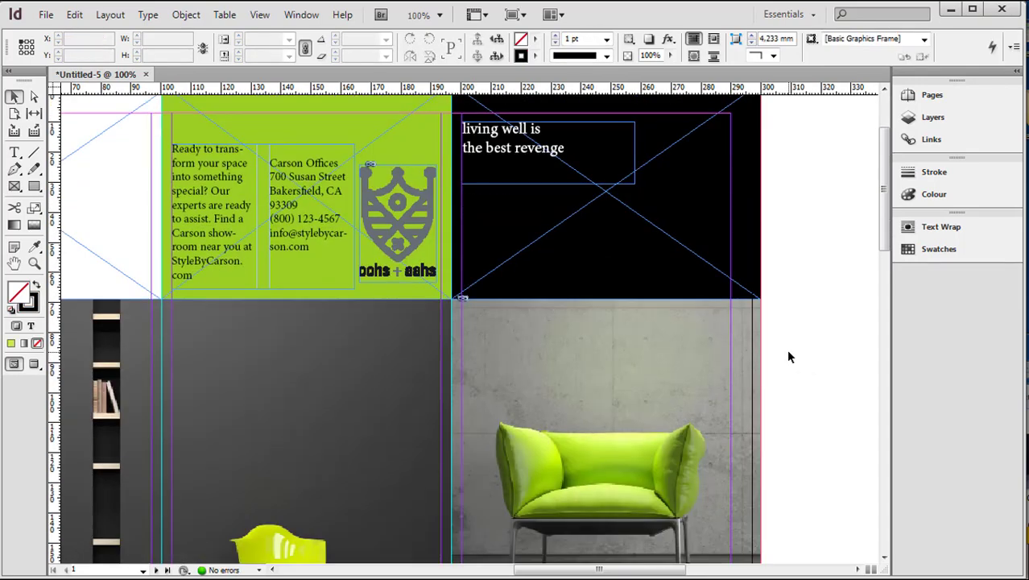
{"action": "scroll", "coordinate": [789, 357], "scroll_direction": "up", "scroll_amount": 2}
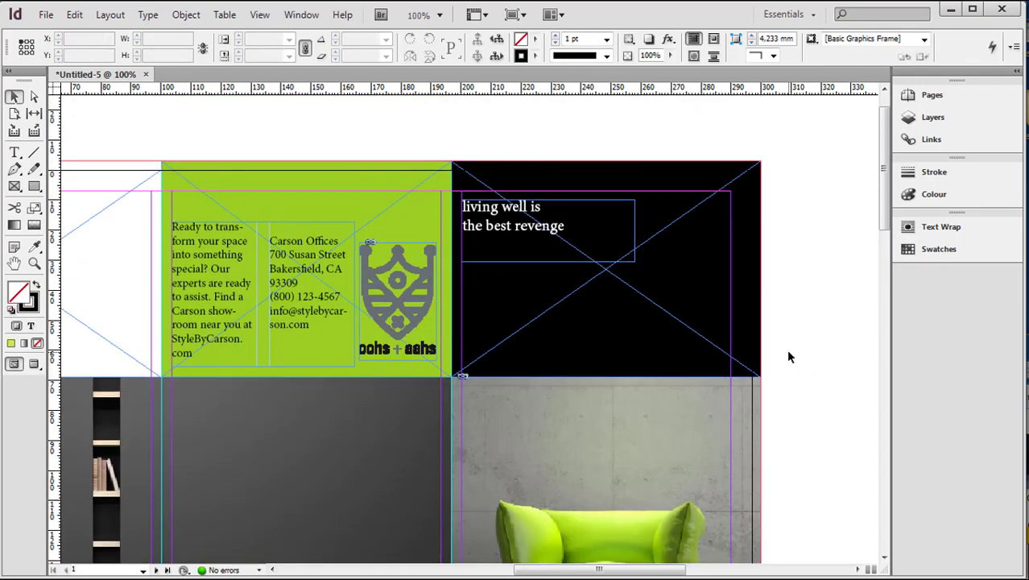
{"action": "left_click", "coordinate": [34, 365]}
{"action": "scroll", "coordinate": [290, 348], "scroll_direction": "down", "scroll_amount": 2}
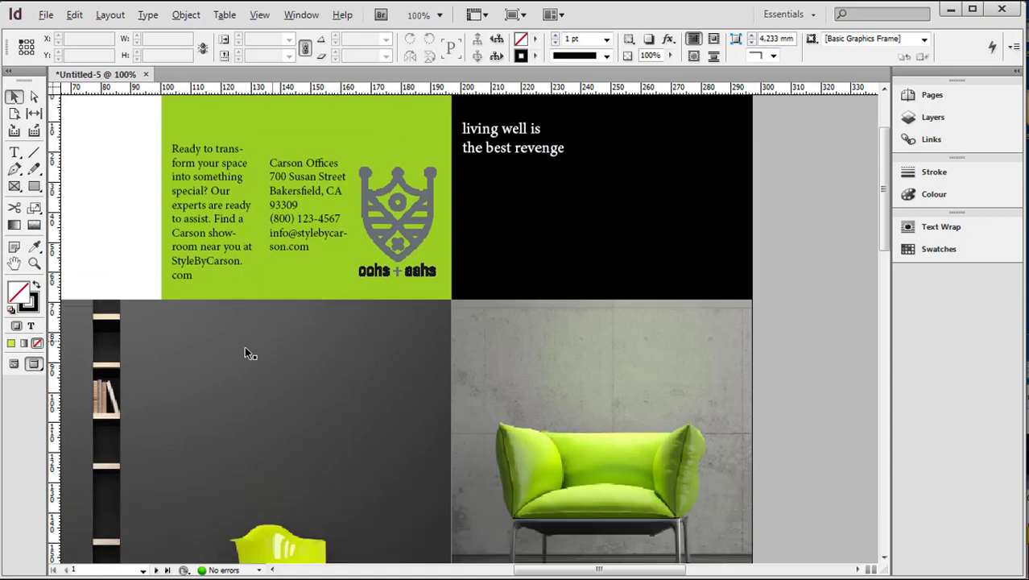
{"action": "left_click", "coordinate": [34, 263]}
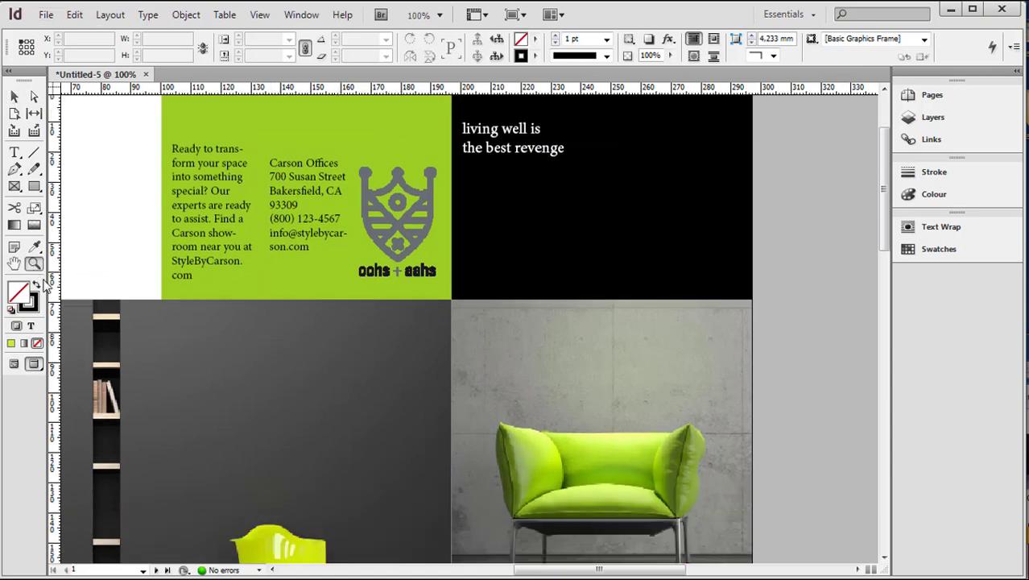
{"action": "left_click", "coordinate": [286, 312], "text": "alt"}
{"action": "scroll", "coordinate": [547, 435], "scroll_direction": "down", "scroll_amount": 3}
{"action": "scroll", "coordinate": [547, 435], "scroll_direction": "up", "scroll_amount": 1}
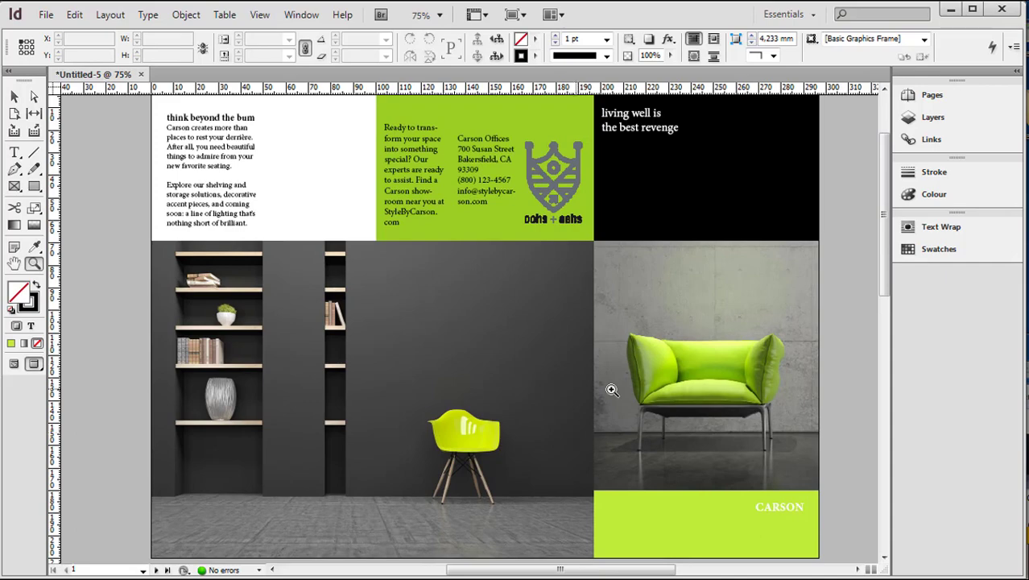
{"action": "scroll", "coordinate": [542, 392], "scroll_direction": "up", "scroll_amount": 3}
{"action": "scroll", "coordinate": [541, 392], "scroll_direction": "down", "scroll_amount": 15}
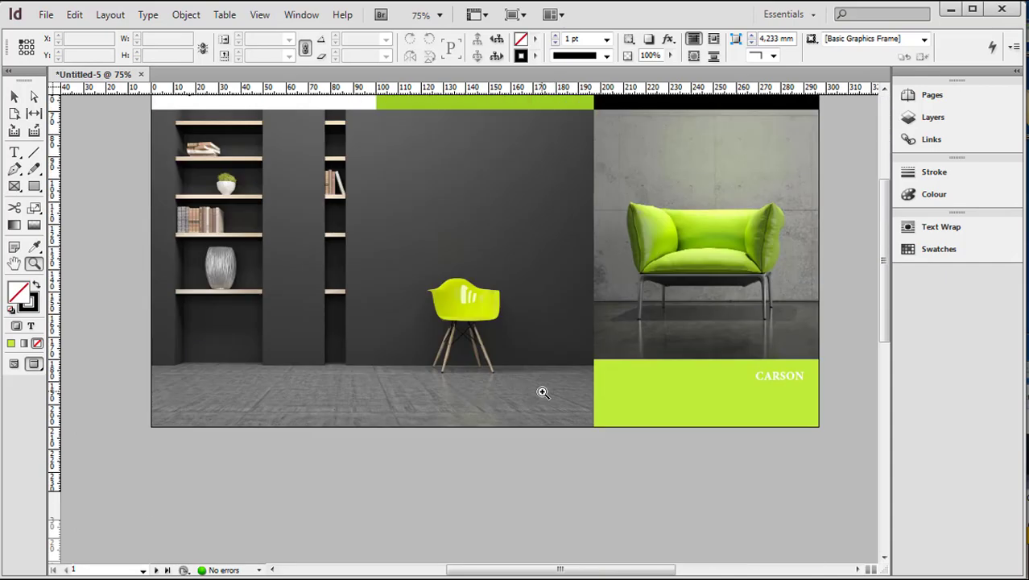
{"action": "scroll", "coordinate": [550, 394], "scroll_direction": "down", "scroll_amount": 1}
{"action": "scroll", "coordinate": [550, 394], "scroll_direction": "up", "scroll_amount": 13}
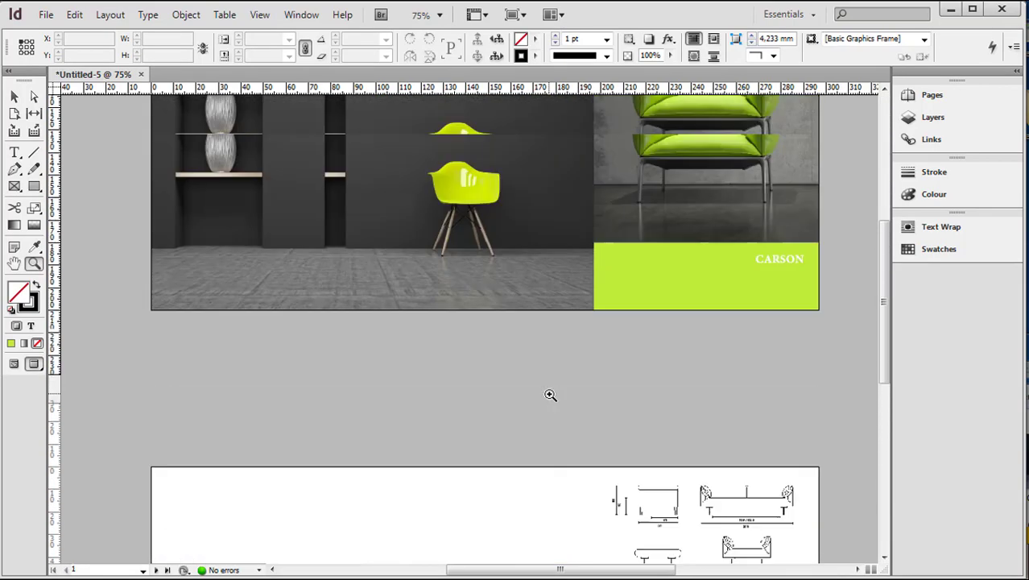